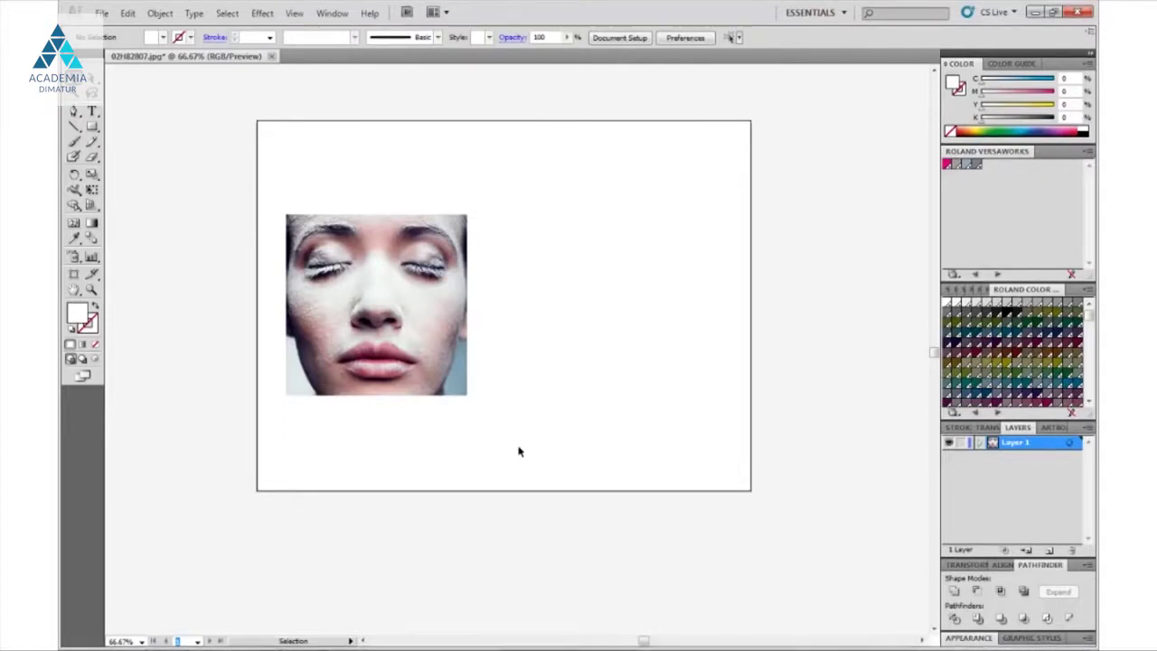
# Rasterize the face photo as a Grayscale image at High (300 ppi) resolution
pyautogui.click(383, 263)
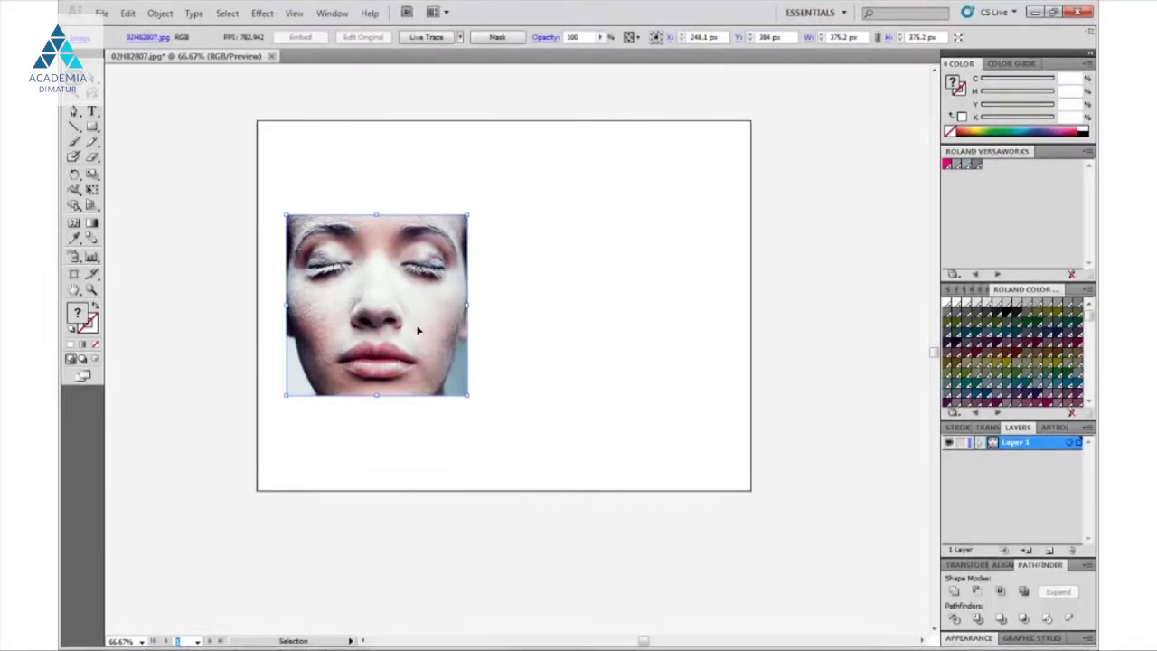
pyautogui.click(160, 14)
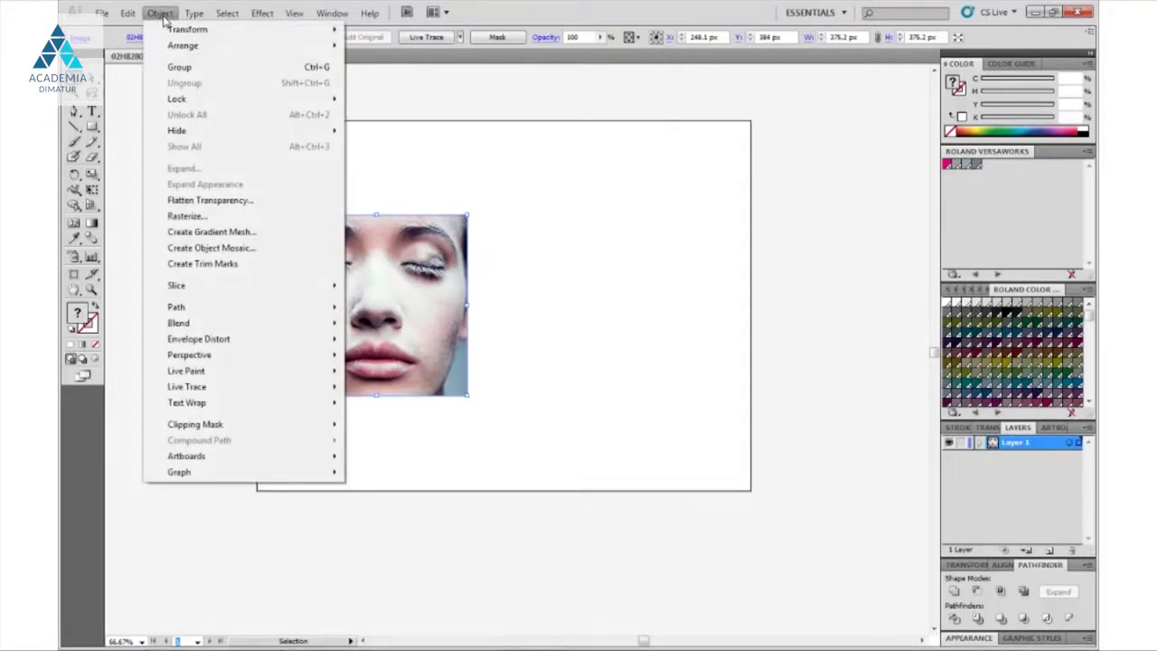
pyautogui.click(186, 216)
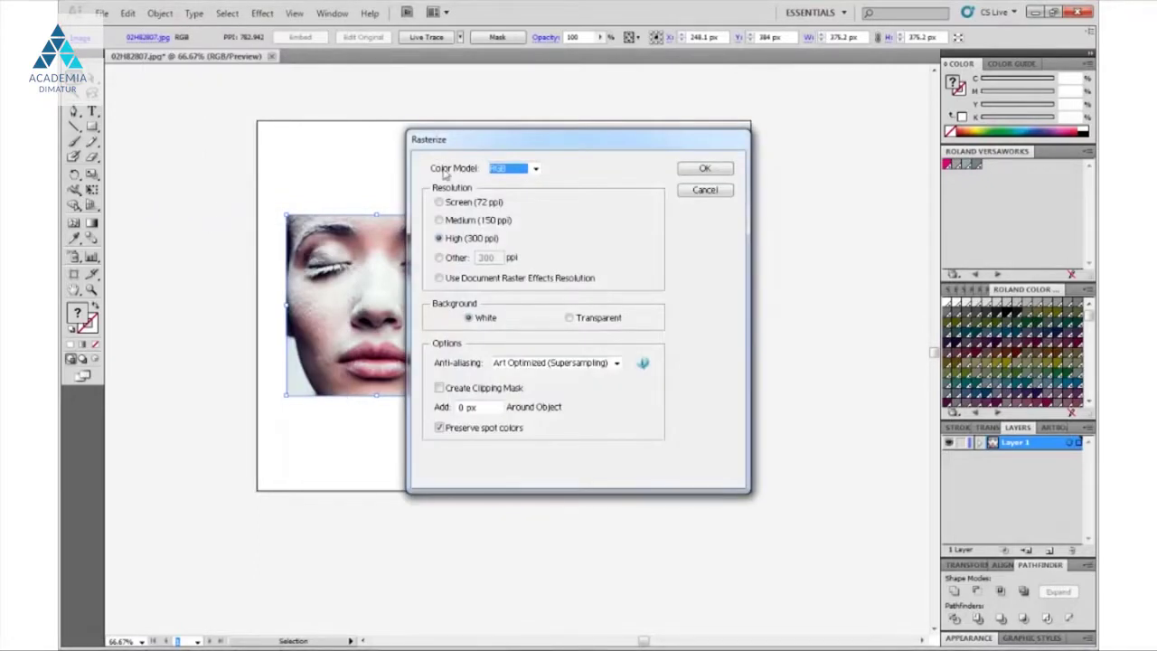
pyautogui.moveTo(507, 143); pyautogui.dragTo(470, 133)
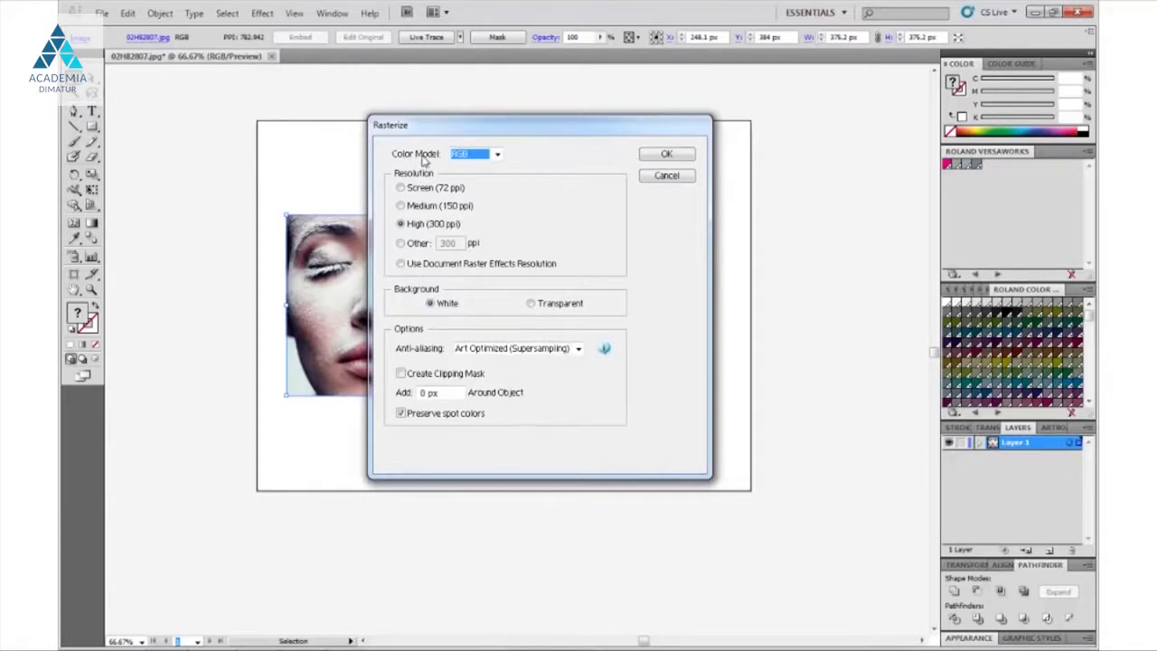
pyautogui.click(497, 154)
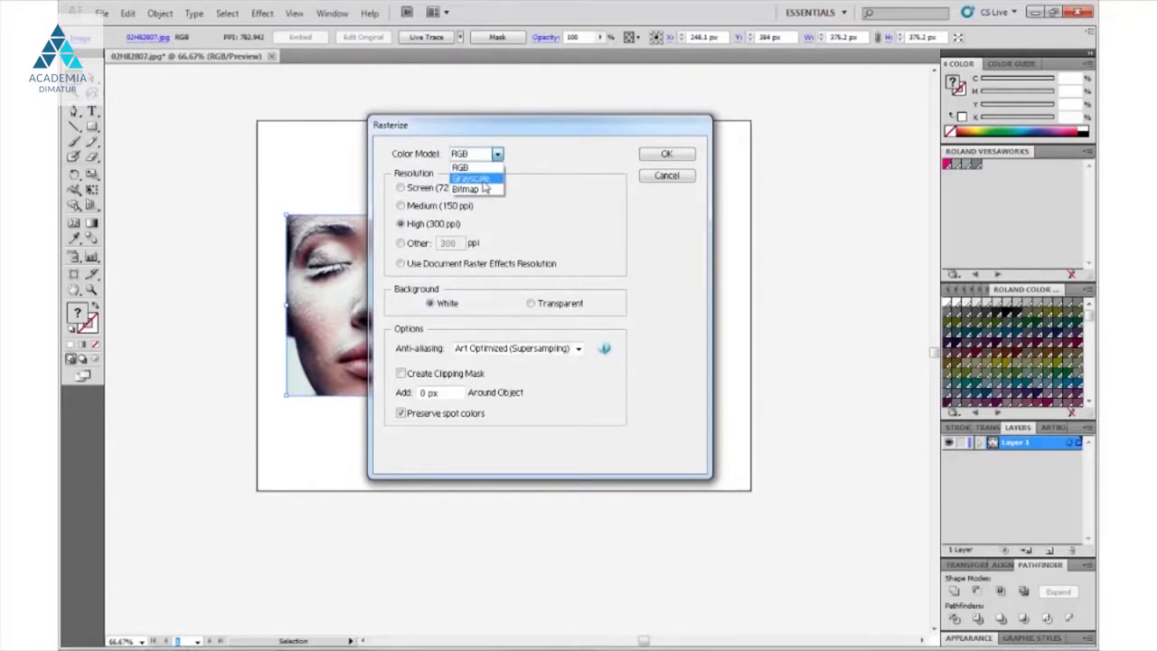
pyautogui.click(478, 180)
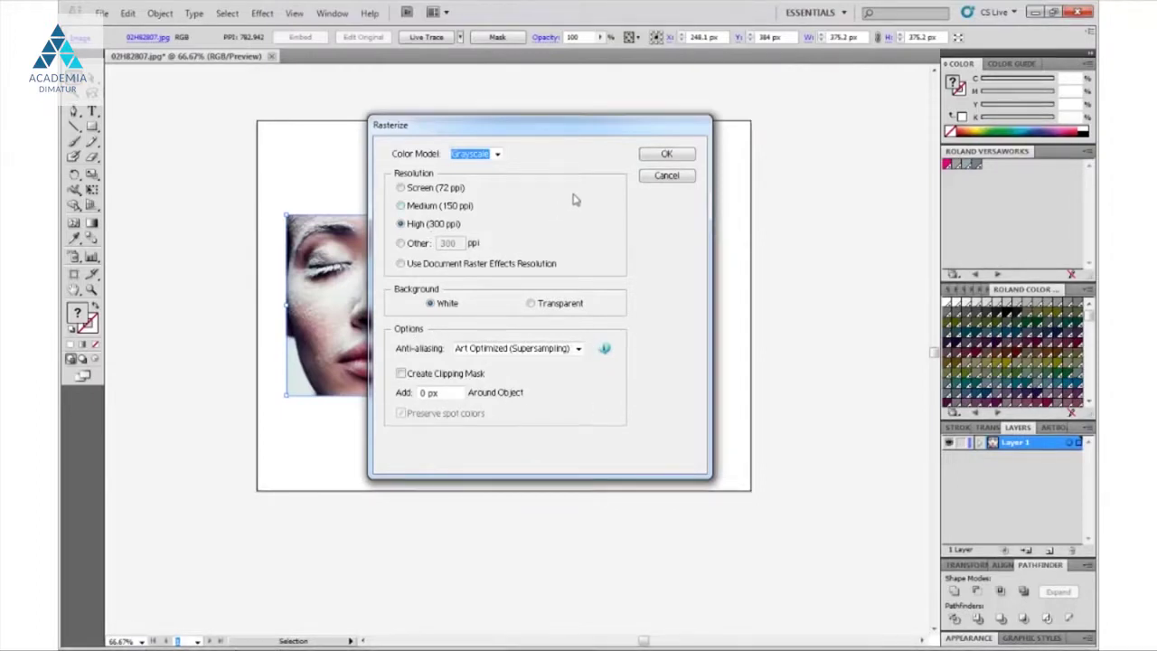
pyautogui.click(654, 156)
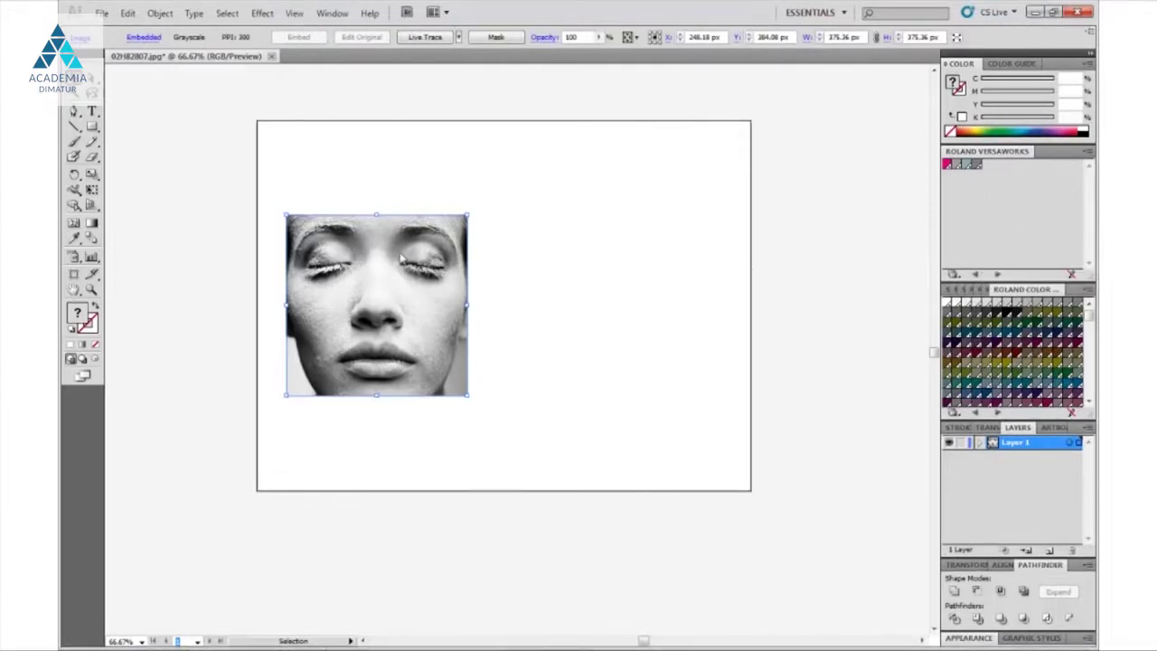
# Tint the image RDG_WHITE, try RDG_GLOSS and RDG_MetallicSilver, then revert to RDG_WHITE
pyautogui.click(955, 167)
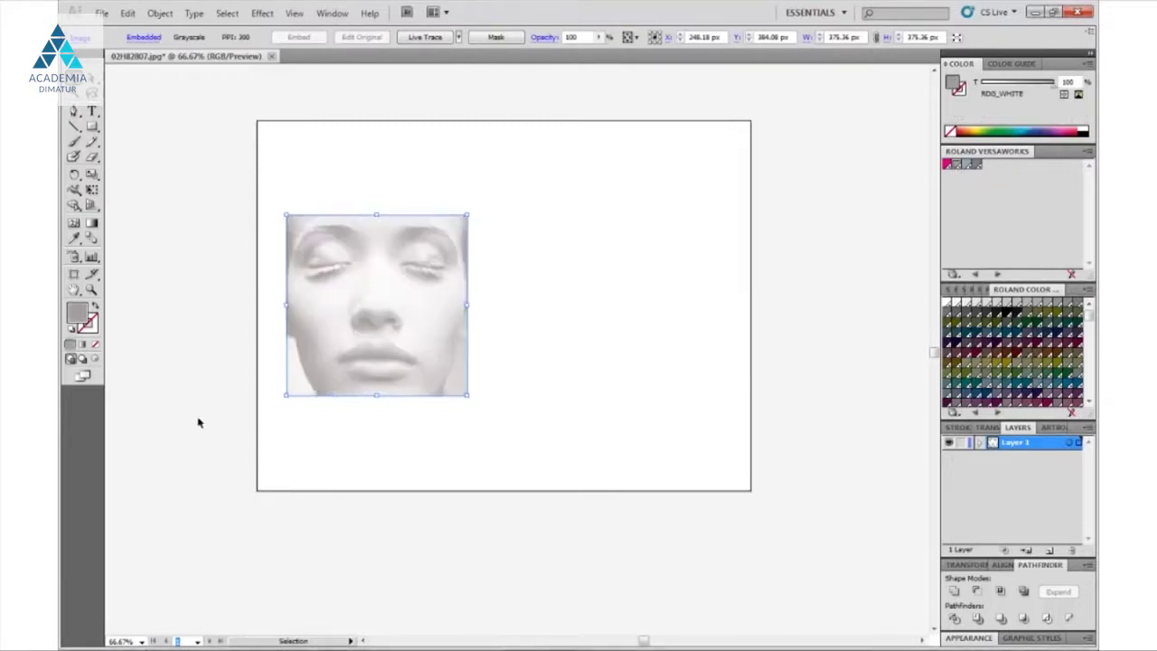
pyautogui.click(966, 165)
pyautogui.click(979, 167)
pyautogui.click(957, 168)
# Zoom in and preview yellow, blue and purple tints before restoring RDG_WHITE
pyautogui.scroll(1, 470, 335)
pyautogui.moveTo(597, 201); pyautogui.dragTo(598, 251)
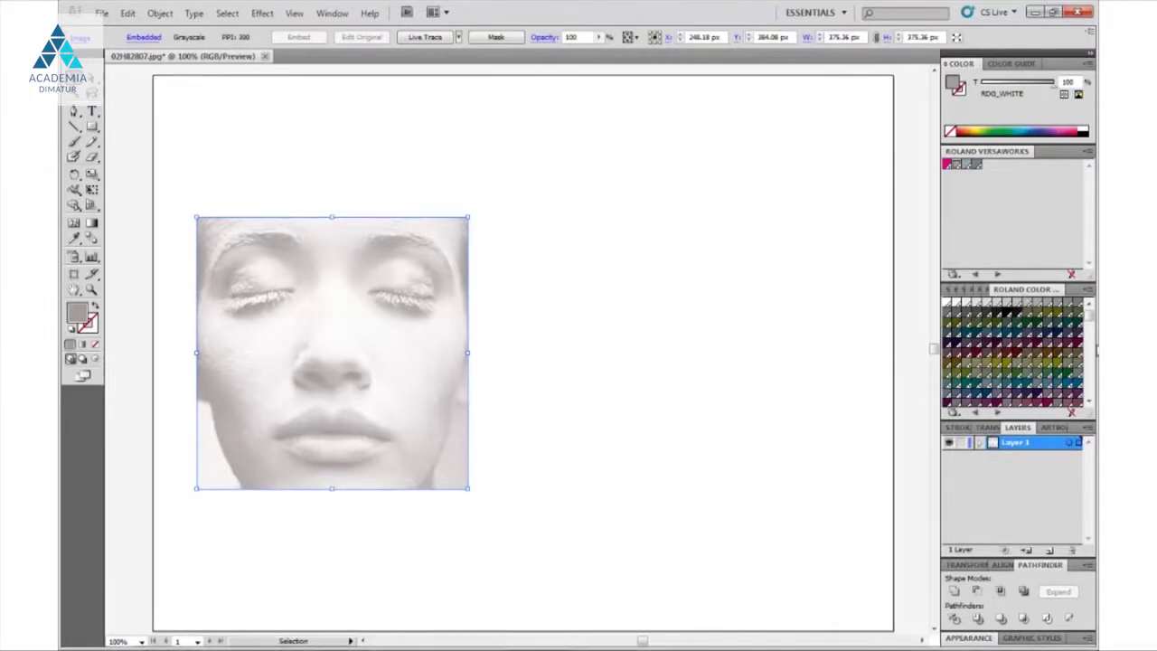
pyautogui.moveTo(1087, 321)
pyautogui.mouseDown()
pyautogui.moveTo(1090, 349)
pyautogui.moveTo(1090, 334)
pyautogui.mouseUp()
pyautogui.click(1067, 348)
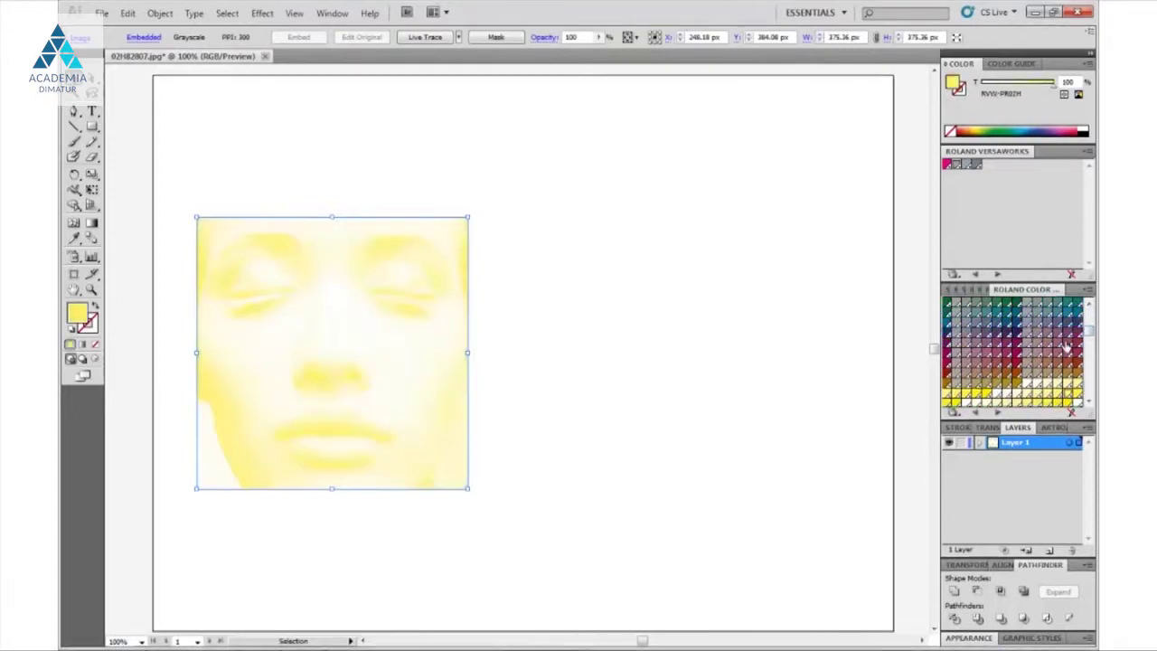
pyautogui.click(1006, 327)
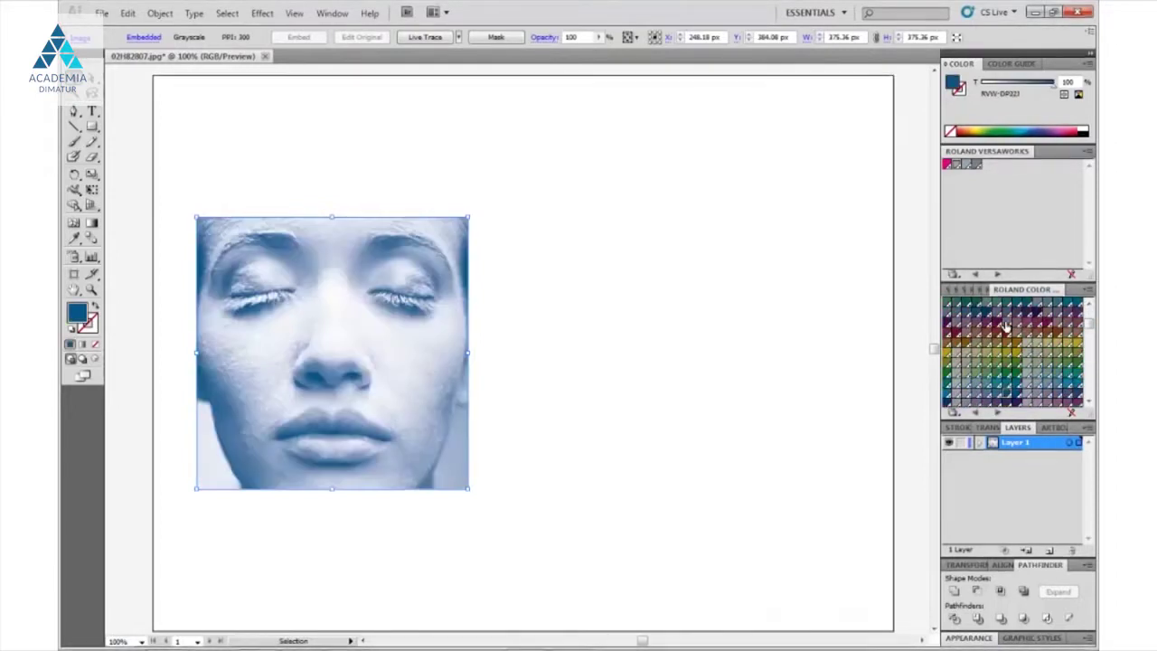
pyautogui.click(1075, 405)
pyautogui.click(1088, 309)
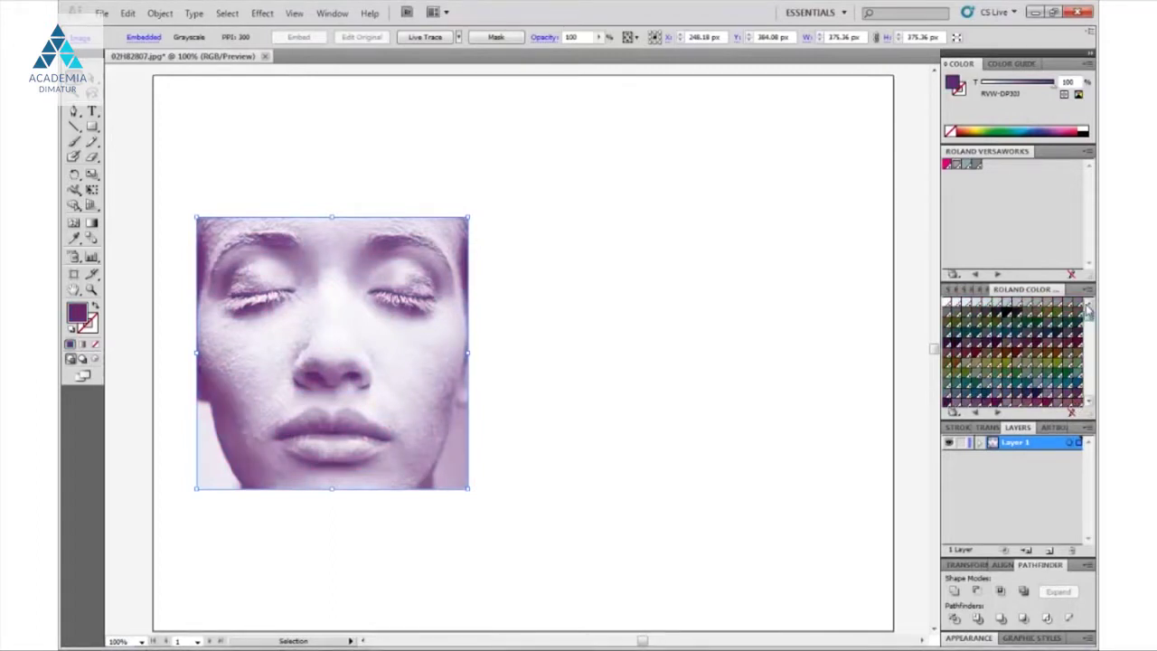
pyautogui.click(955, 166)
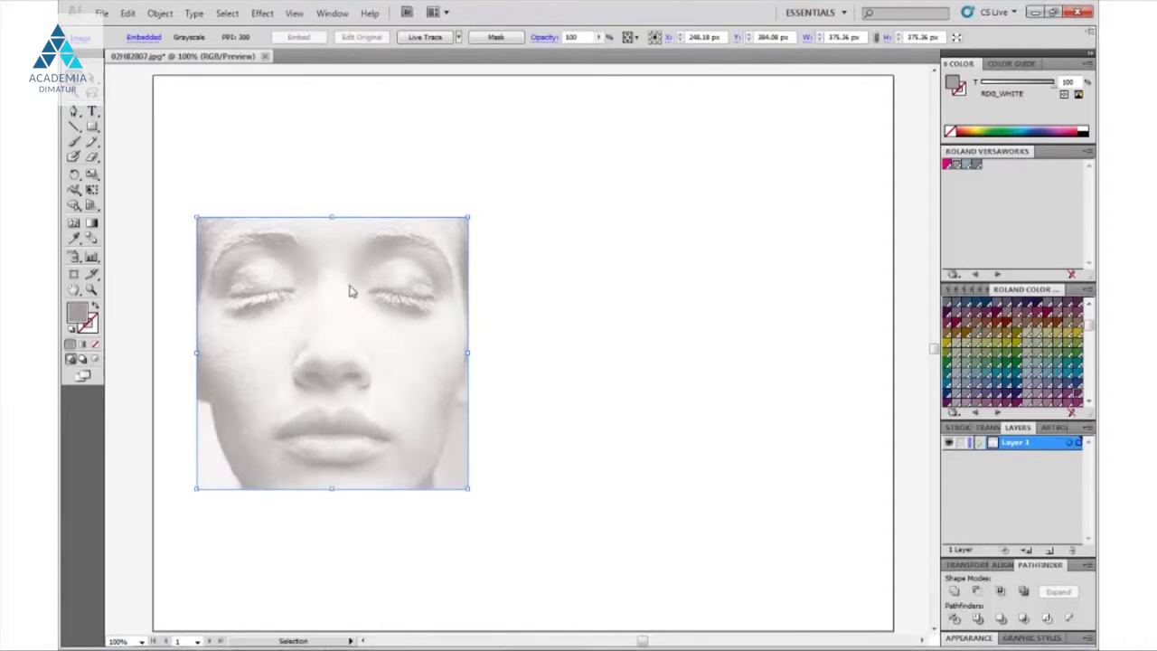
# Duplicate the face image and place the copy to the right of the original
pyautogui.click(497, 292)
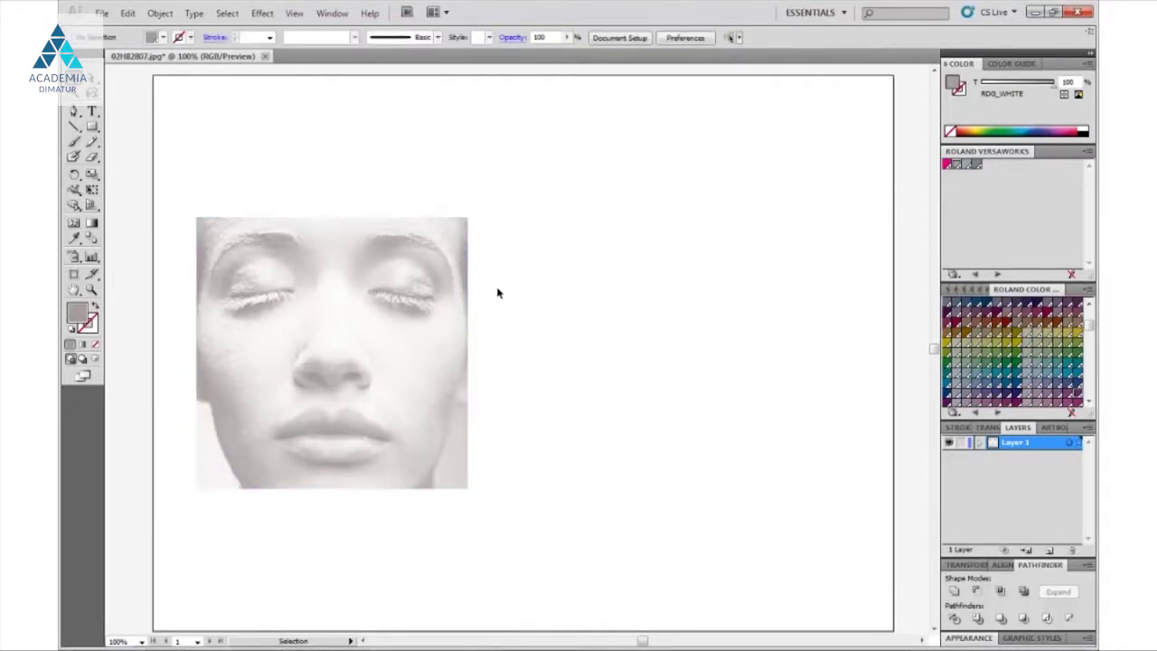
pyautogui.click(398, 330)
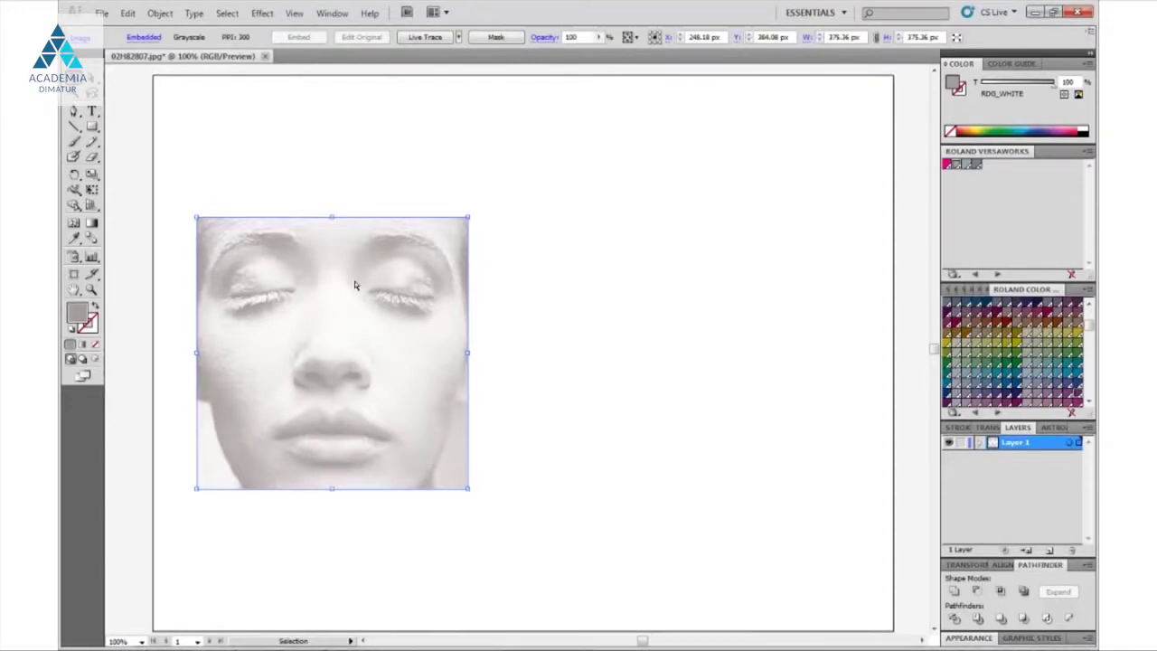
pyautogui.hotkey('ctrl', 'v')
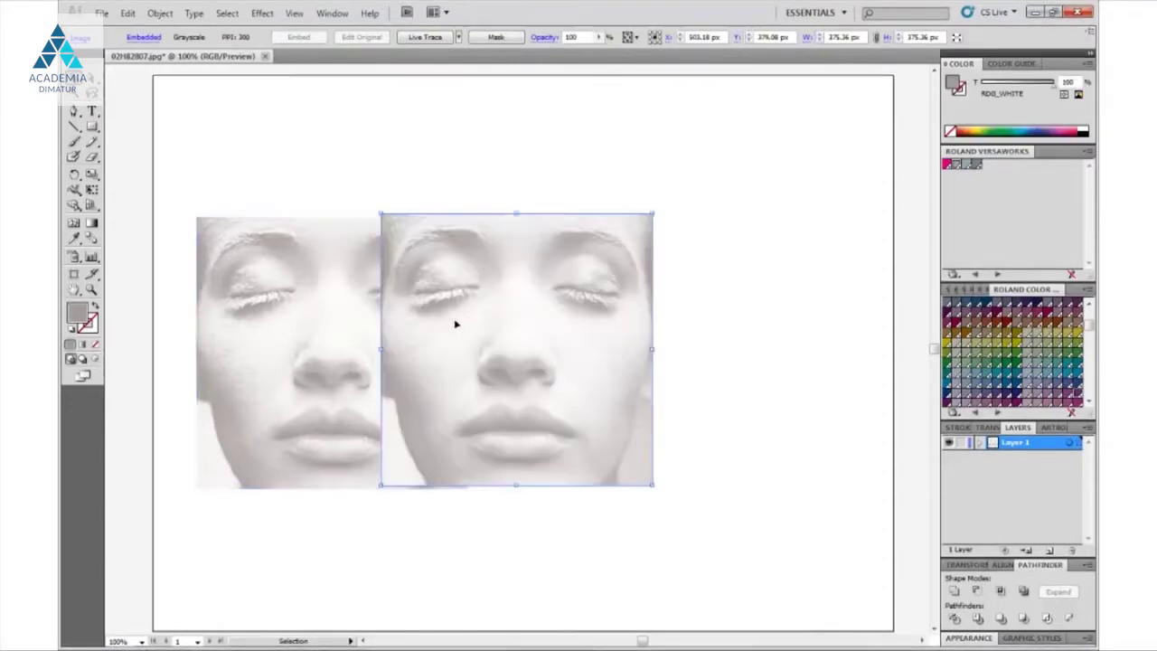
pyautogui.moveTo(455, 325)
pyautogui.mouseDown()
pyautogui.moveTo(609, 331)
pyautogui.moveTo(593, 330)
pyautogui.mouseUp()
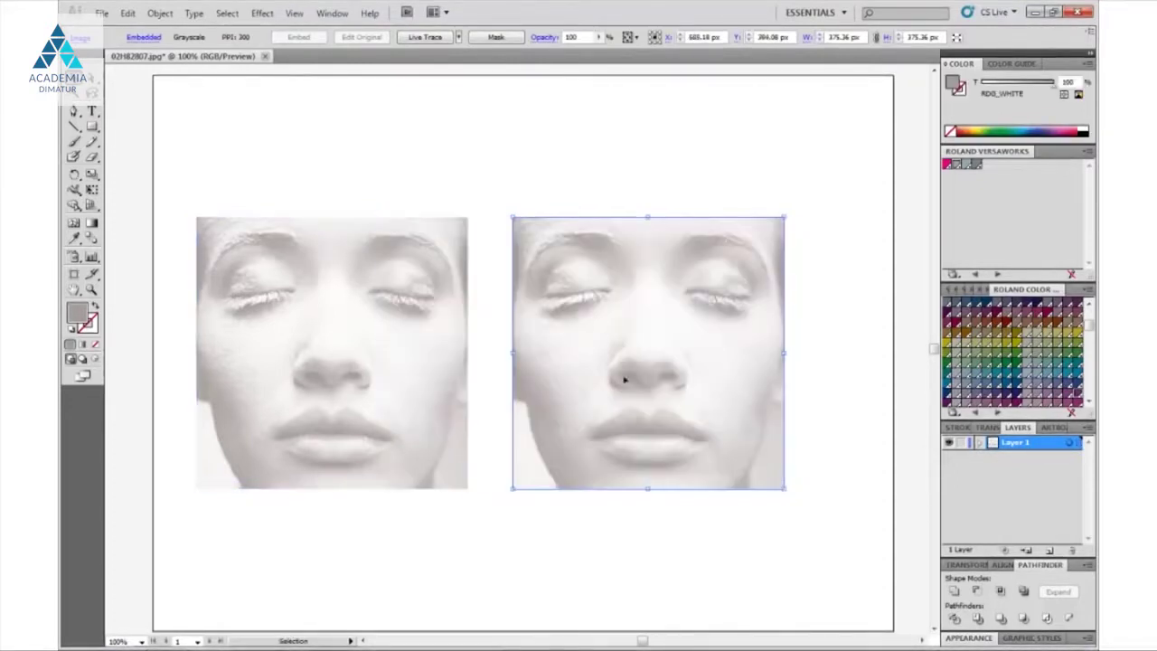
pyautogui.click(610, 518)
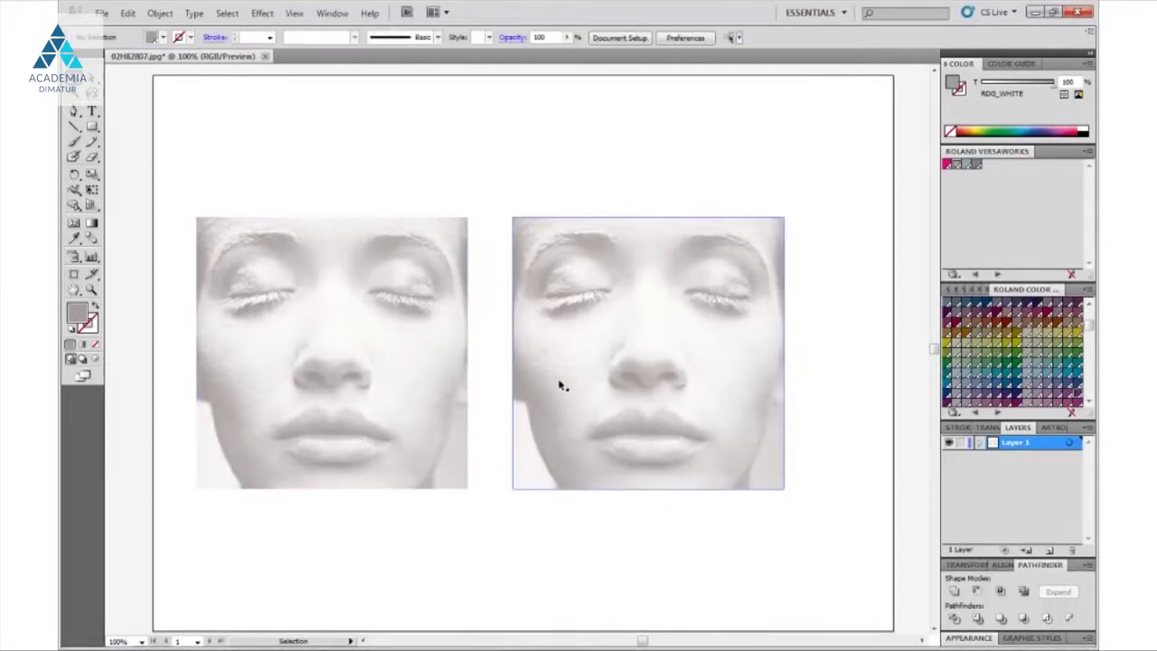
# Invert the colours of the right-hand copy, dismiss the Colors note, and reselect the original
pyautogui.click(631, 328)
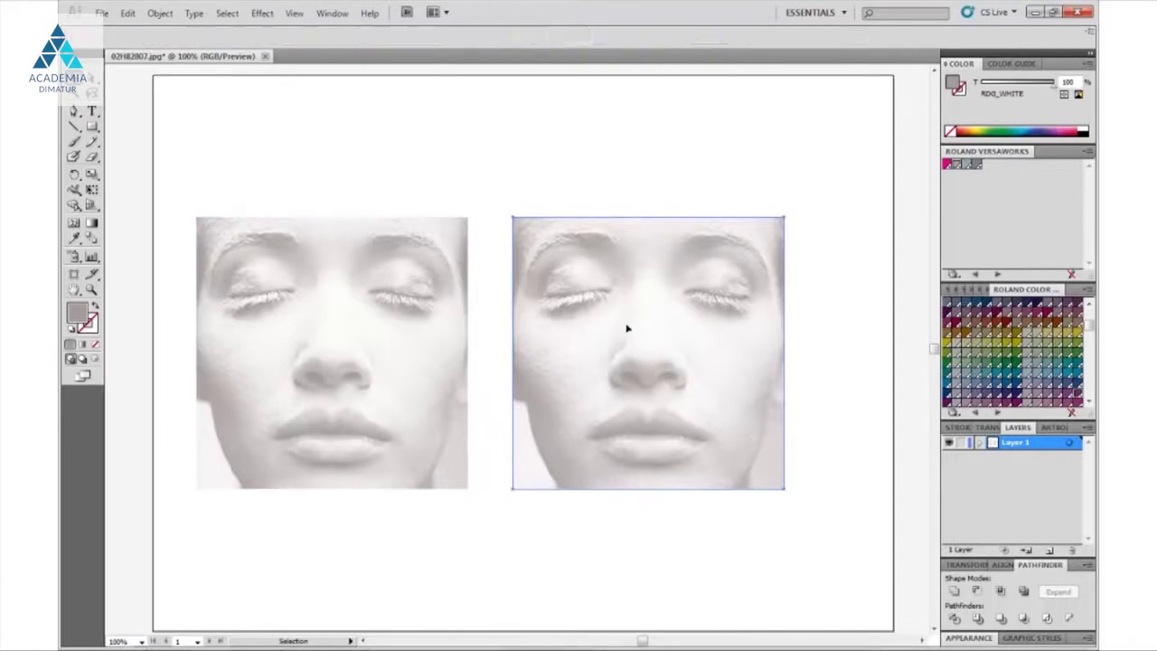
pyautogui.click(131, 15)
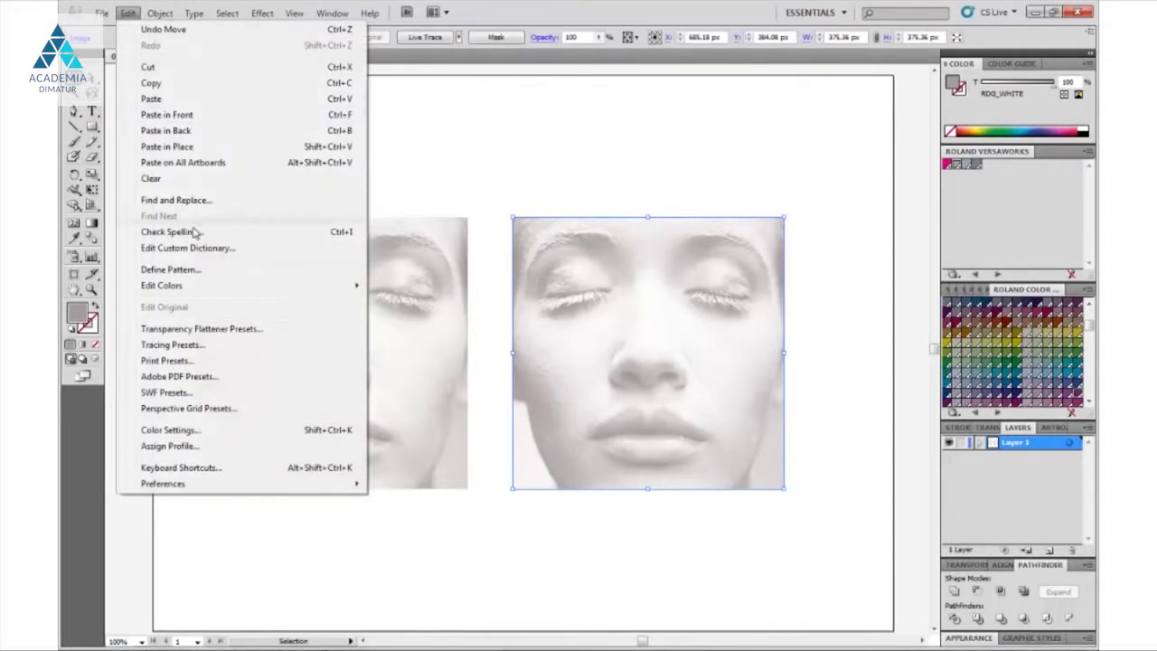
pyautogui.moveTo(161, 285)
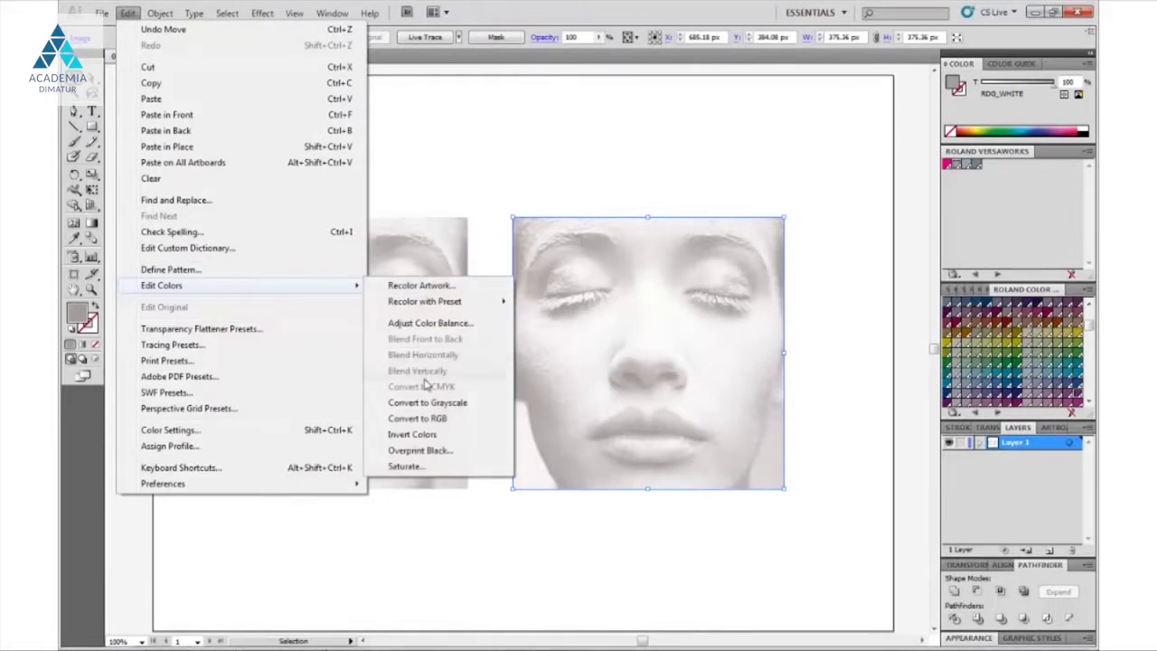
pyautogui.click(440, 436)
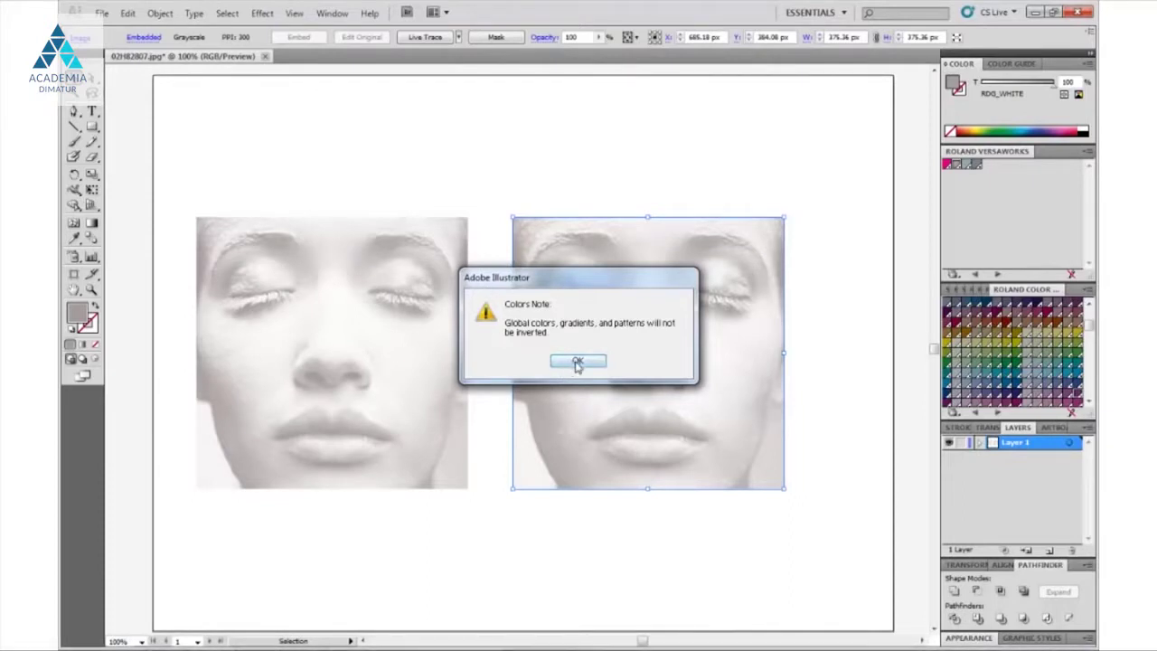
pyautogui.click(577, 360)
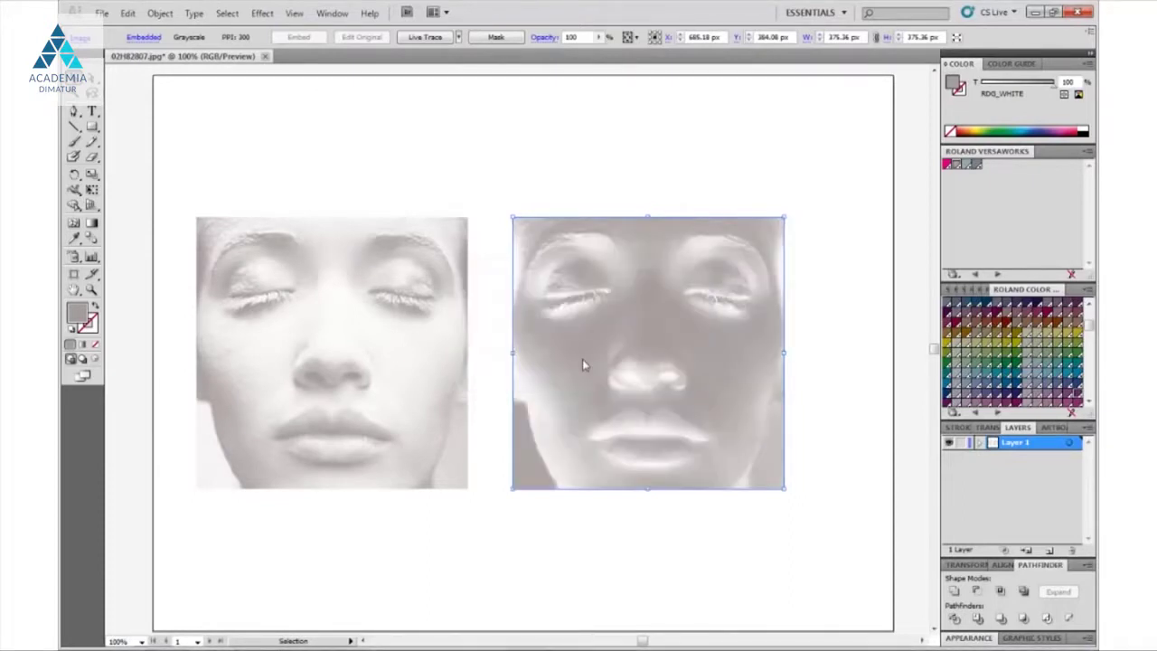
pyautogui.click(575, 159)
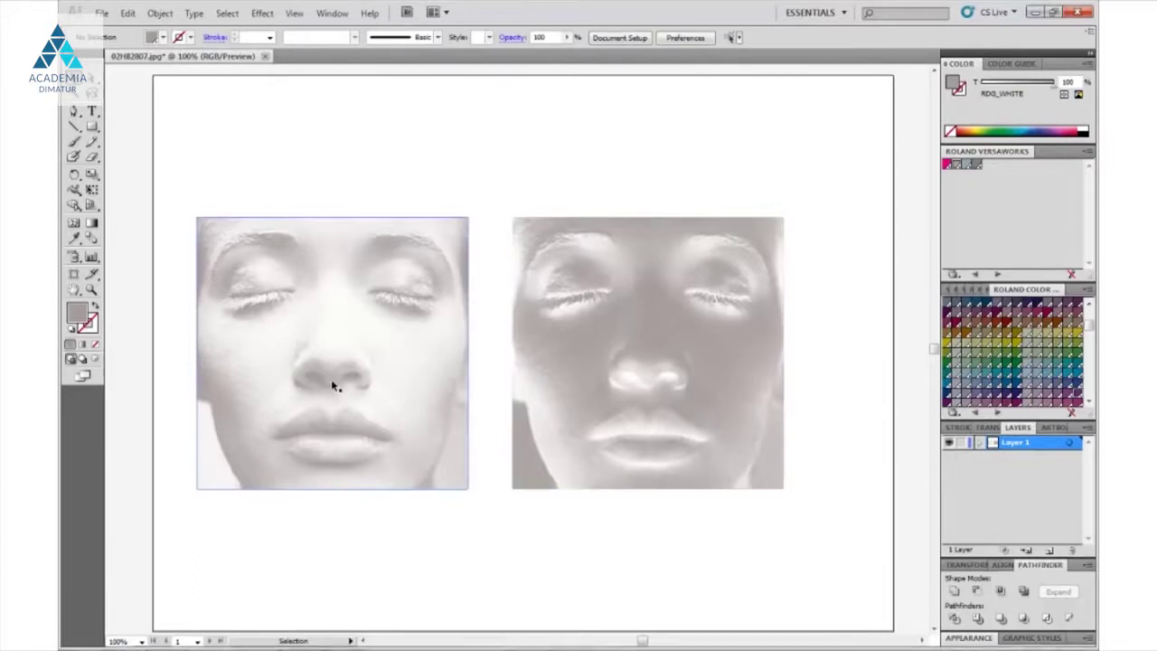
pyautogui.click(602, 388)
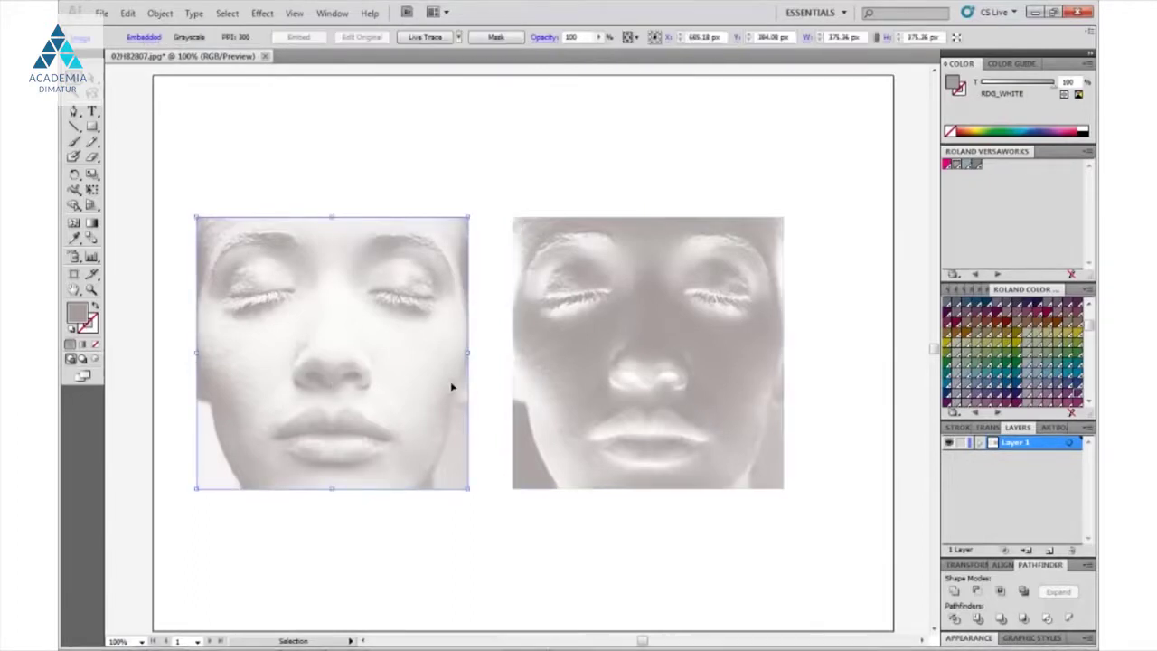
pyautogui.click(584, 395)
pyautogui.click(517, 541)
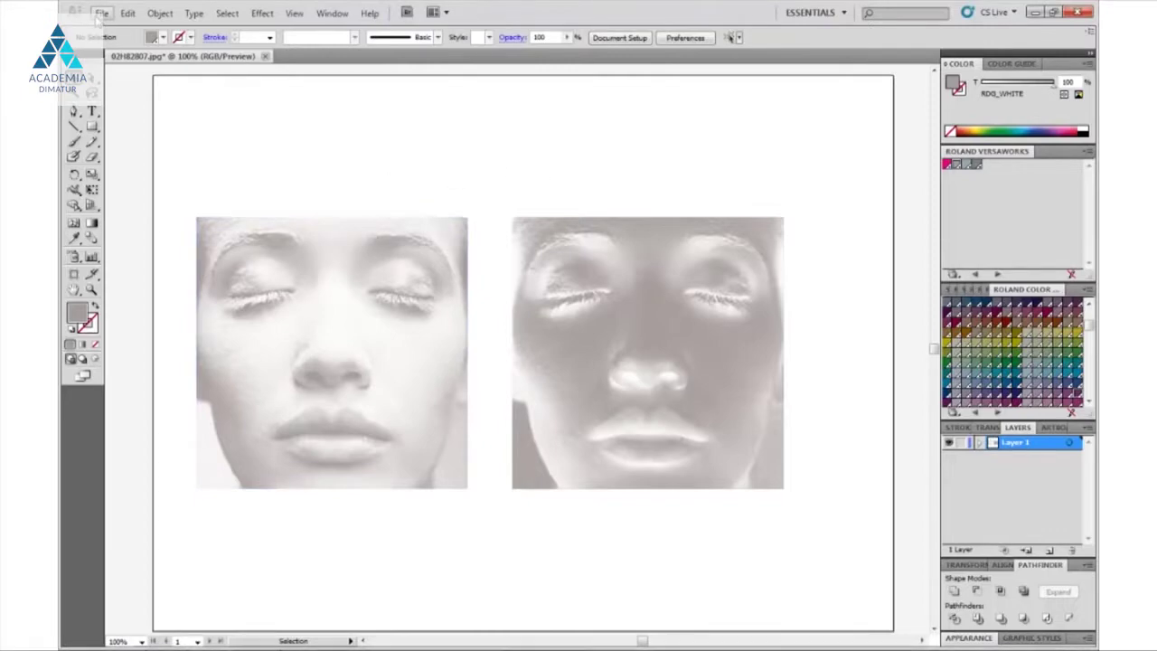
pyautogui.click(99, 15)
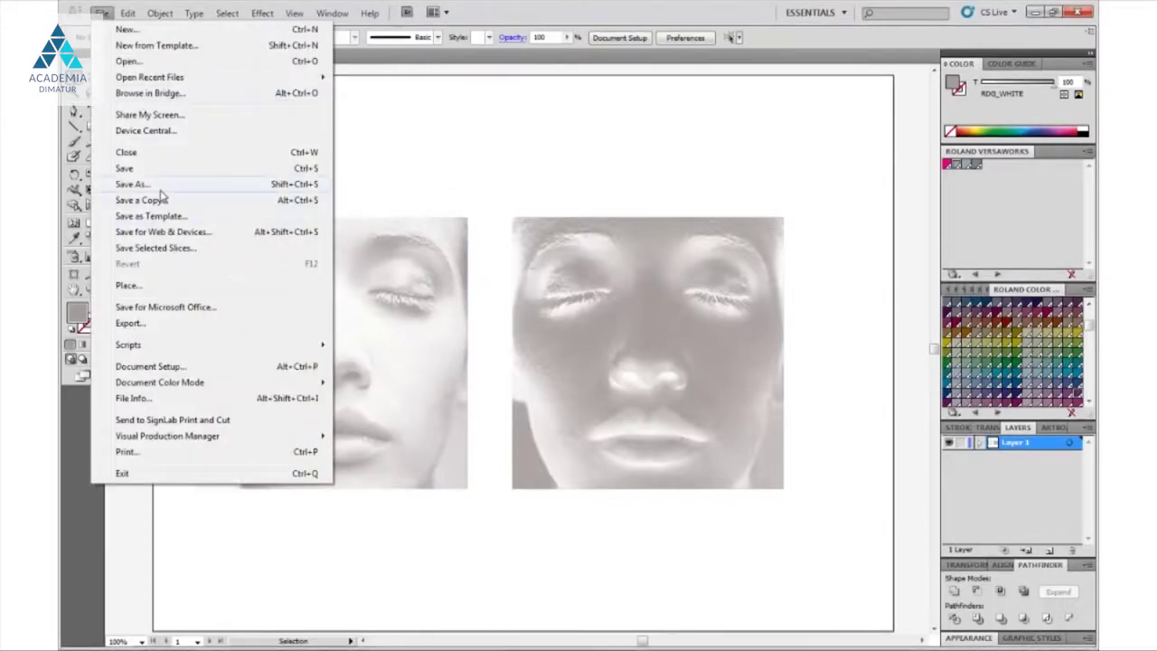
# Save the document as Illustrator EPS 'white images.eps', accepting the default EPS options
pyautogui.click(160, 188)
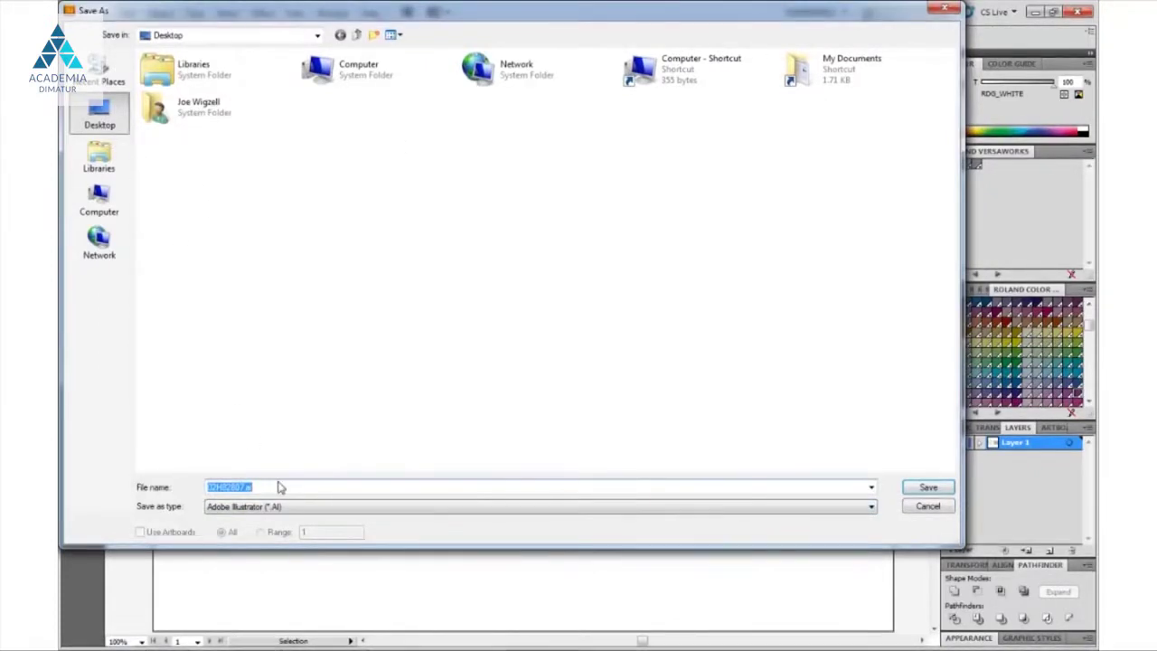
pyautogui.write('e')
pyautogui.write('te')
pyautogui.write('in')
pyautogui.write('s')
pyautogui.click(328, 508)
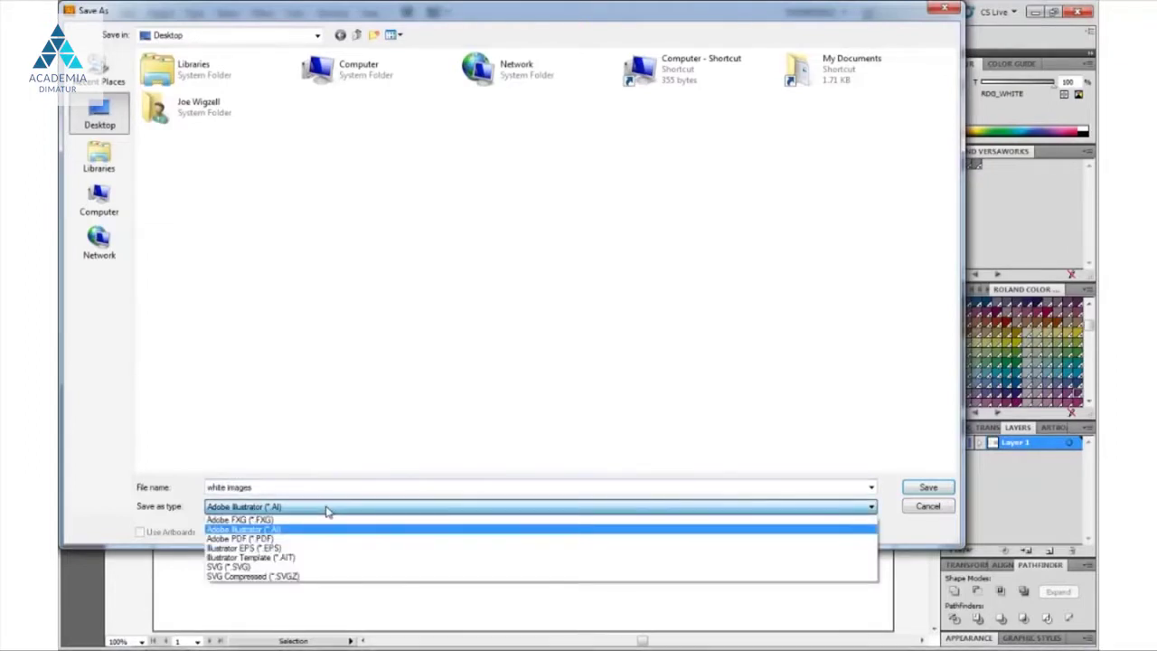
pyautogui.click(248, 549)
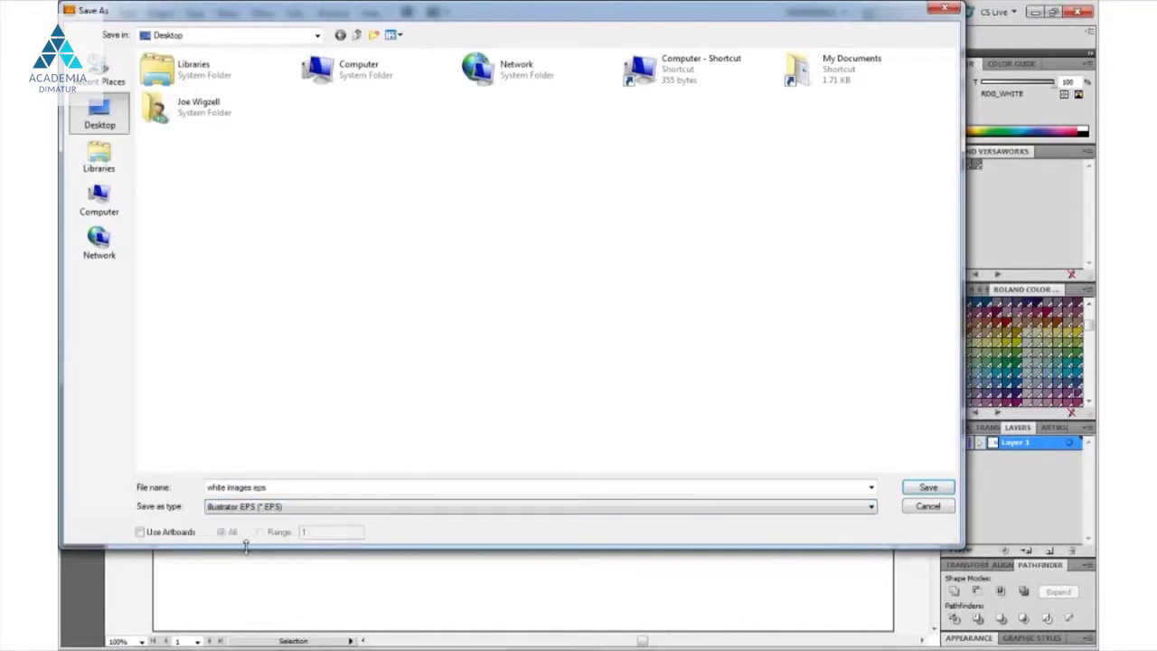
pyautogui.click(927, 488)
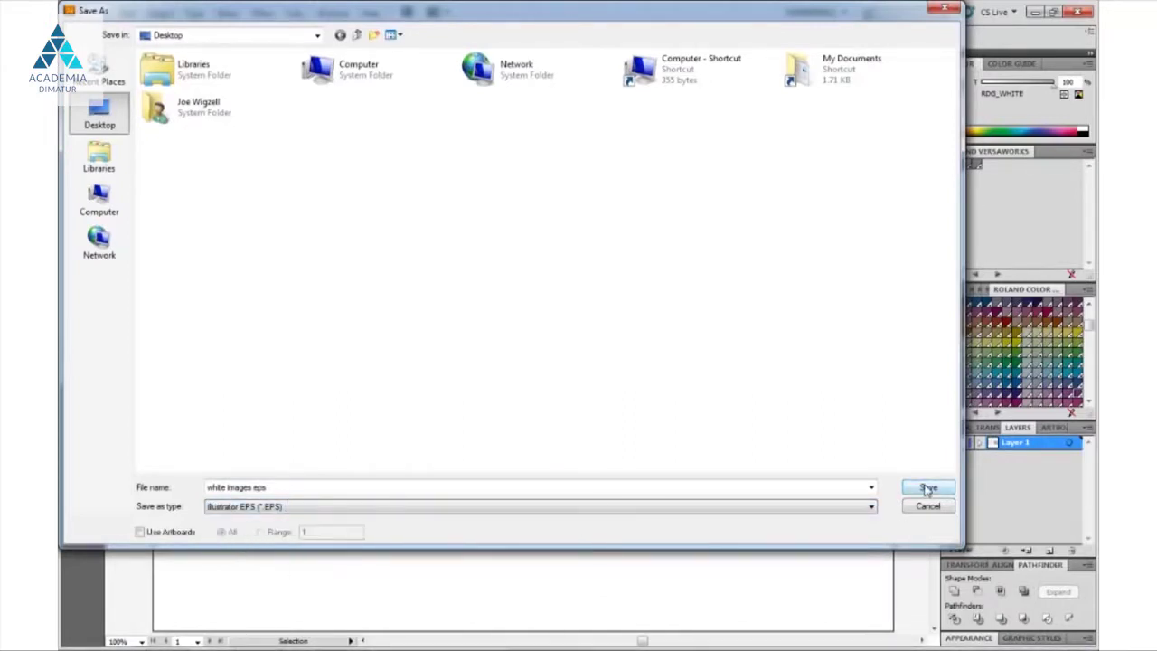
pyautogui.click(927, 488)
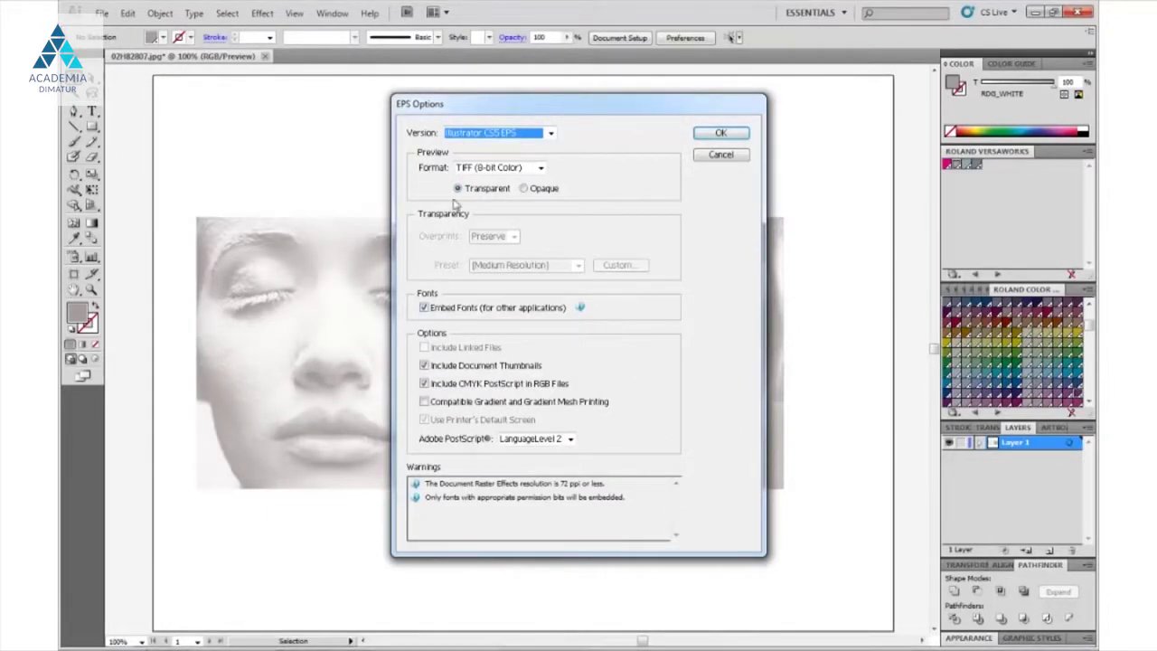
pyautogui.click(712, 136)
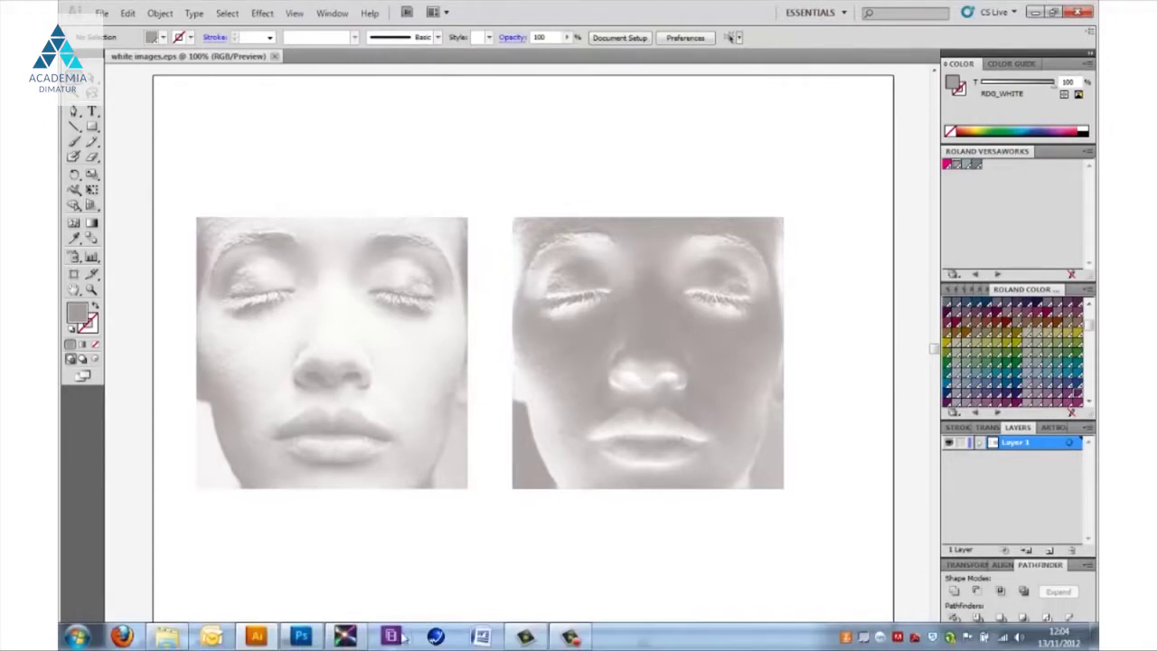
# Add white images.eps as a new job in VersaWorks Queue A
pyautogui.click(345, 636)
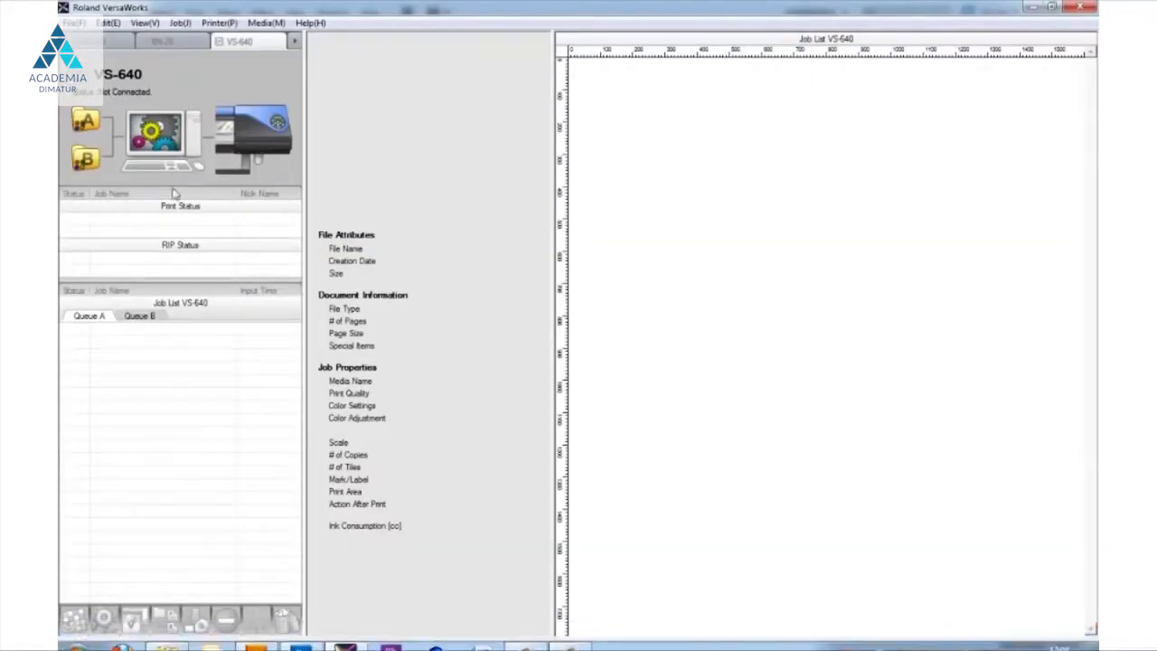
pyautogui.click(74, 23)
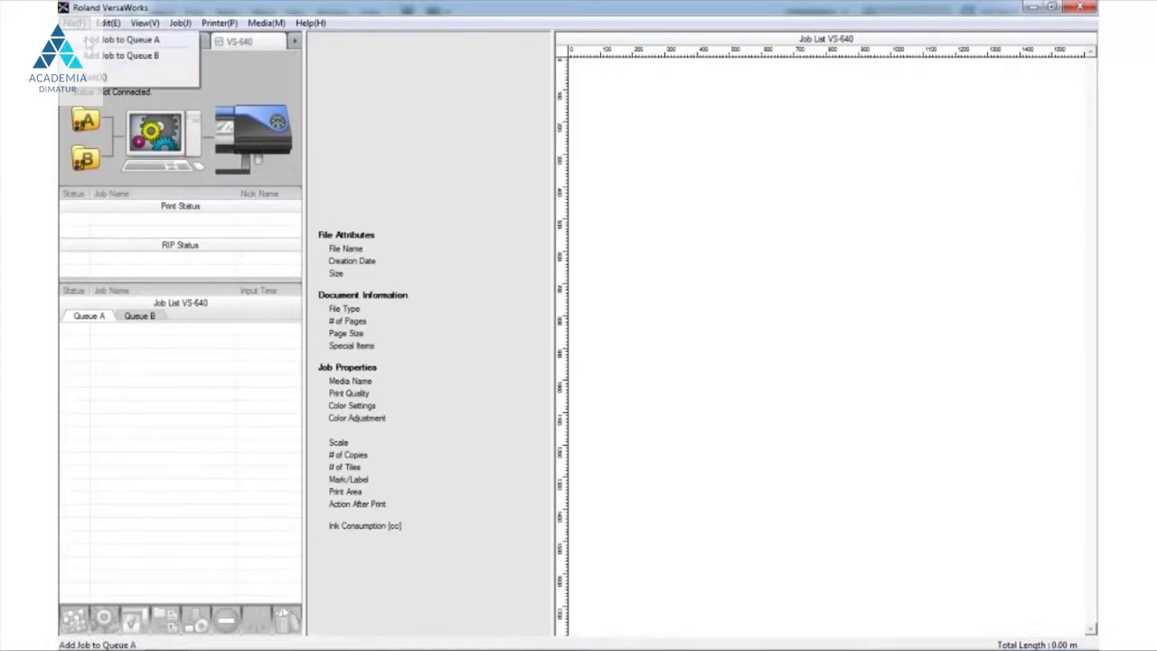
pyautogui.click(99, 40)
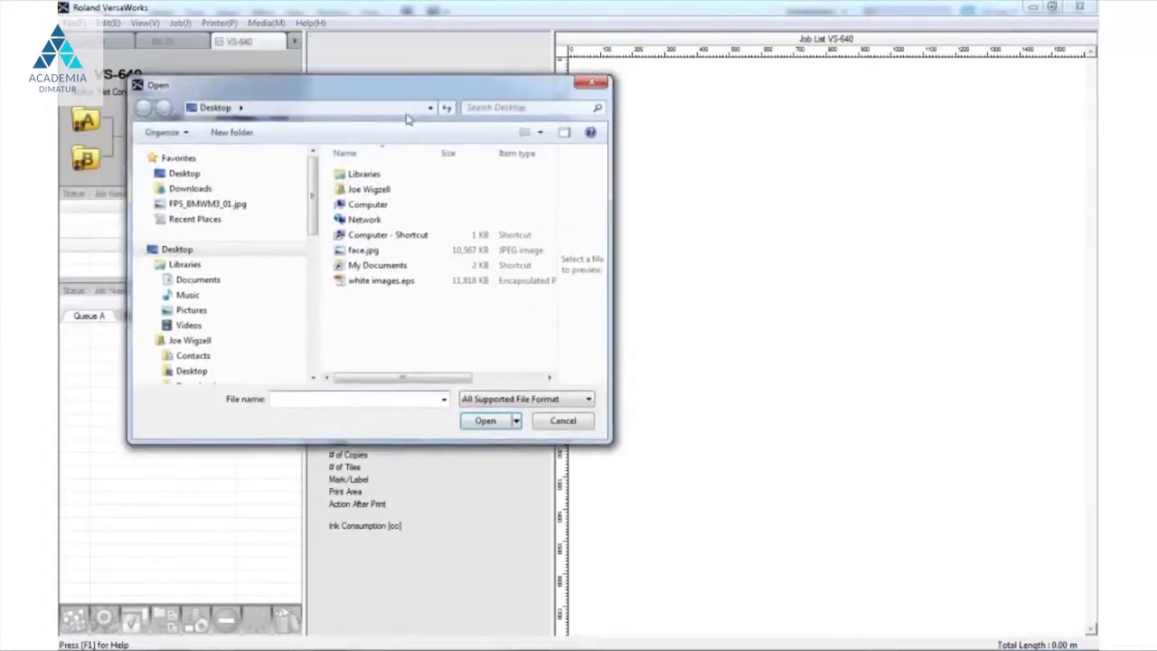
pyautogui.click(583, 350)
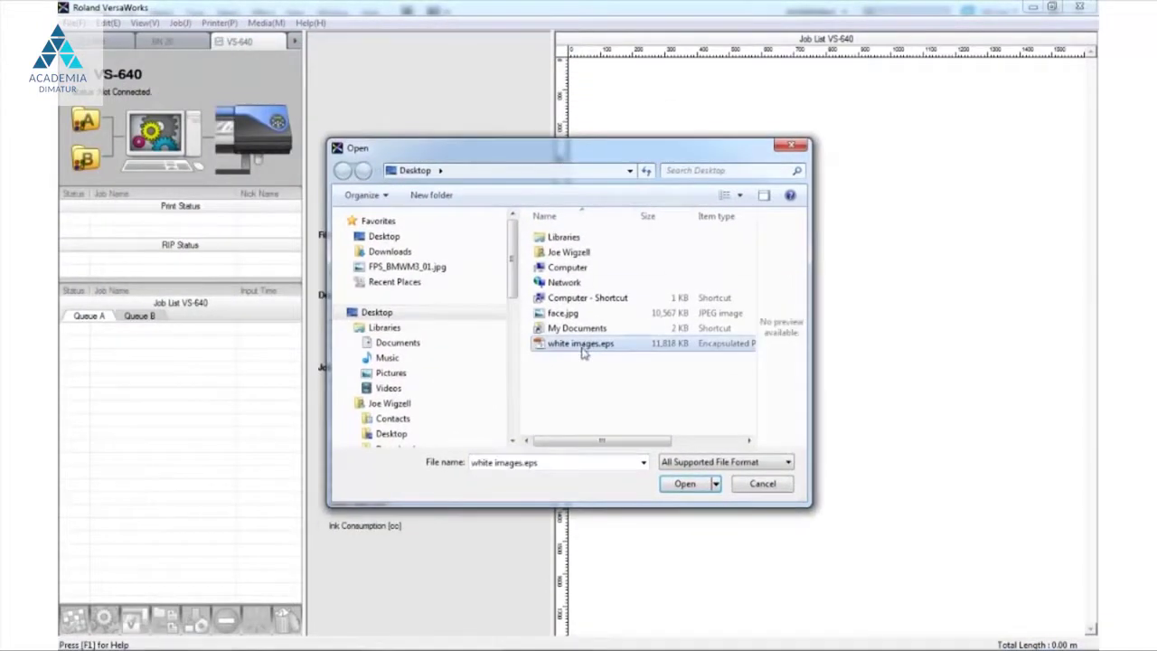
pyautogui.moveTo(381, 280)
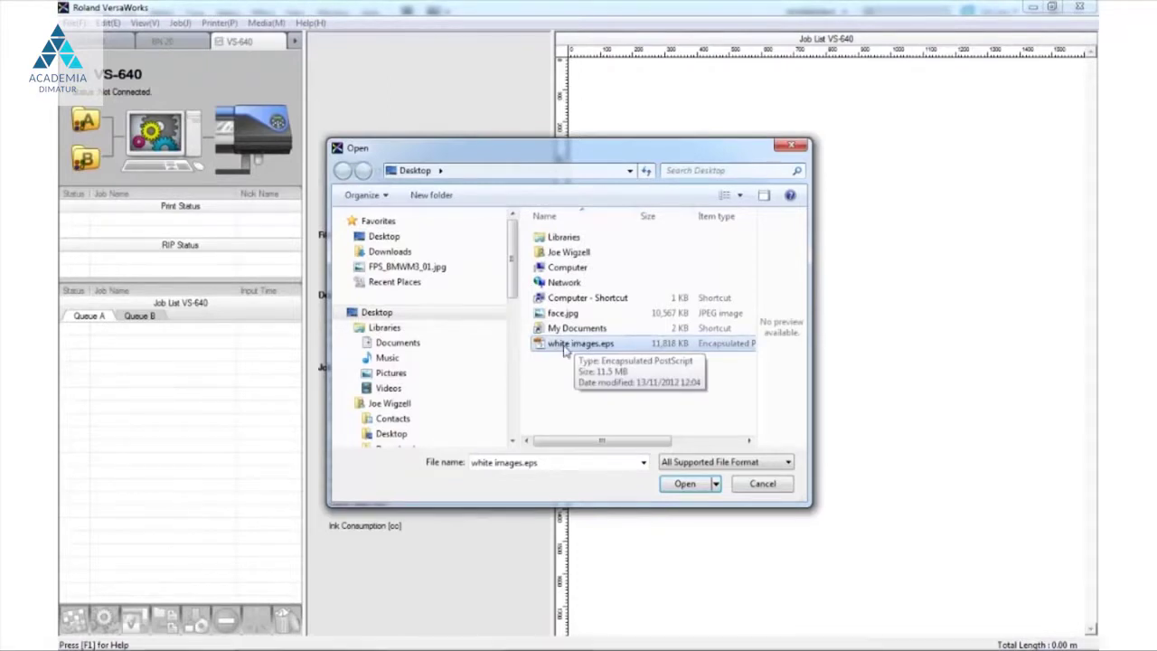
pyautogui.click(689, 484)
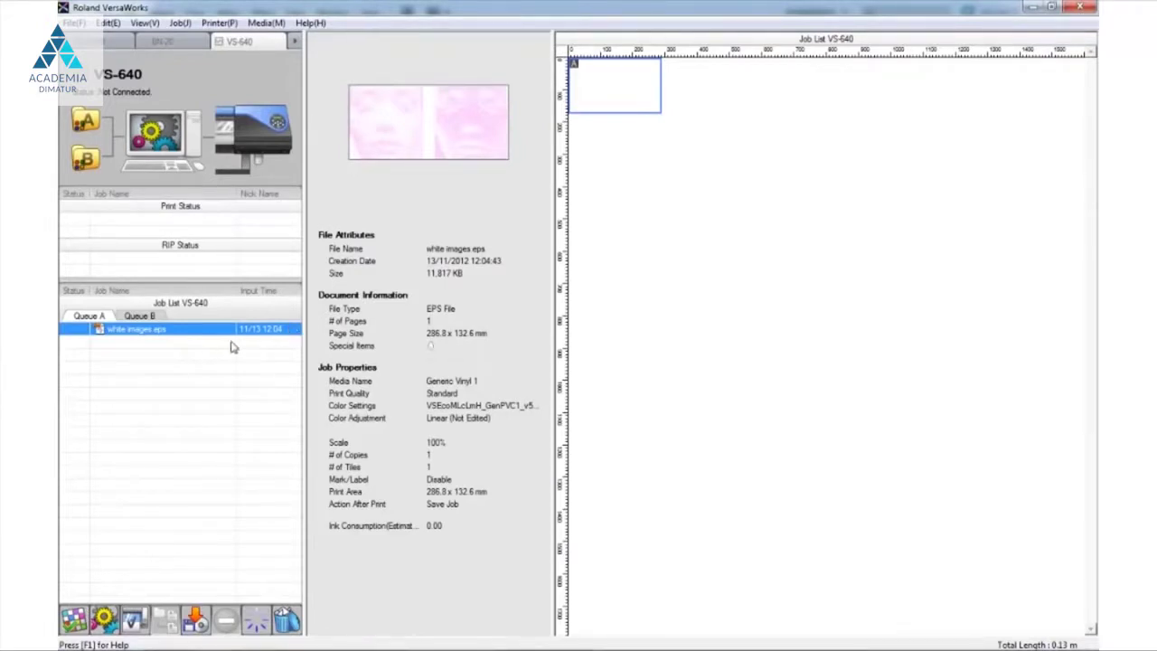
# Set the job's media to ESP-CL Clear PET Film and its scale to 400%
pyautogui.doubleClick(179, 335)
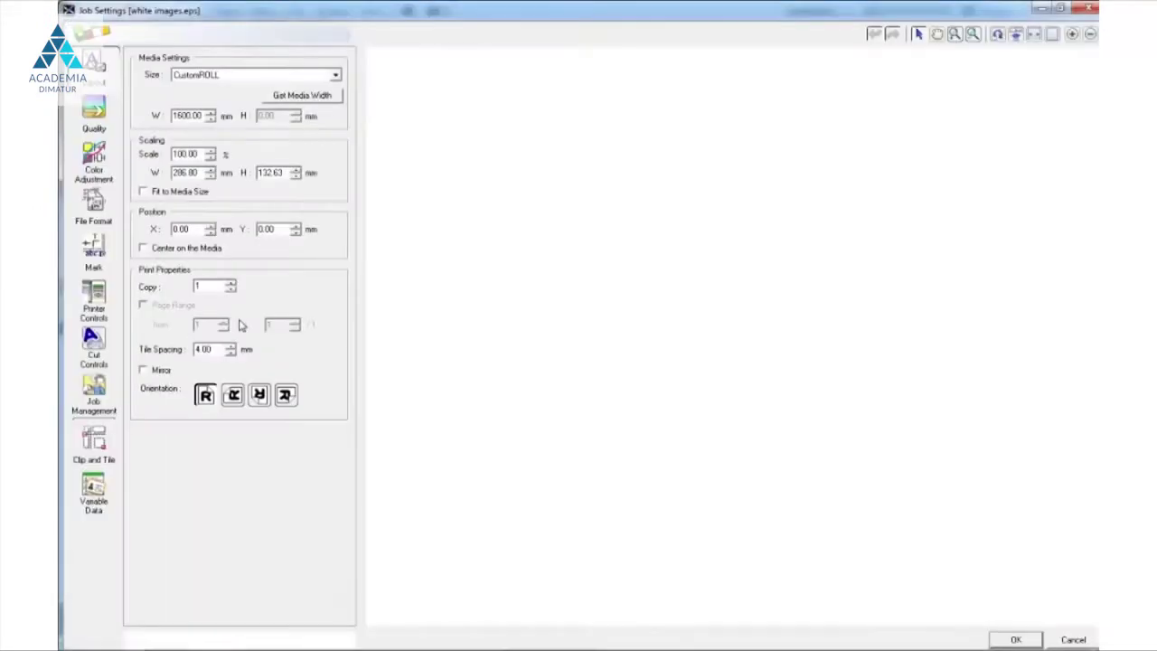
pyautogui.click(93, 110)
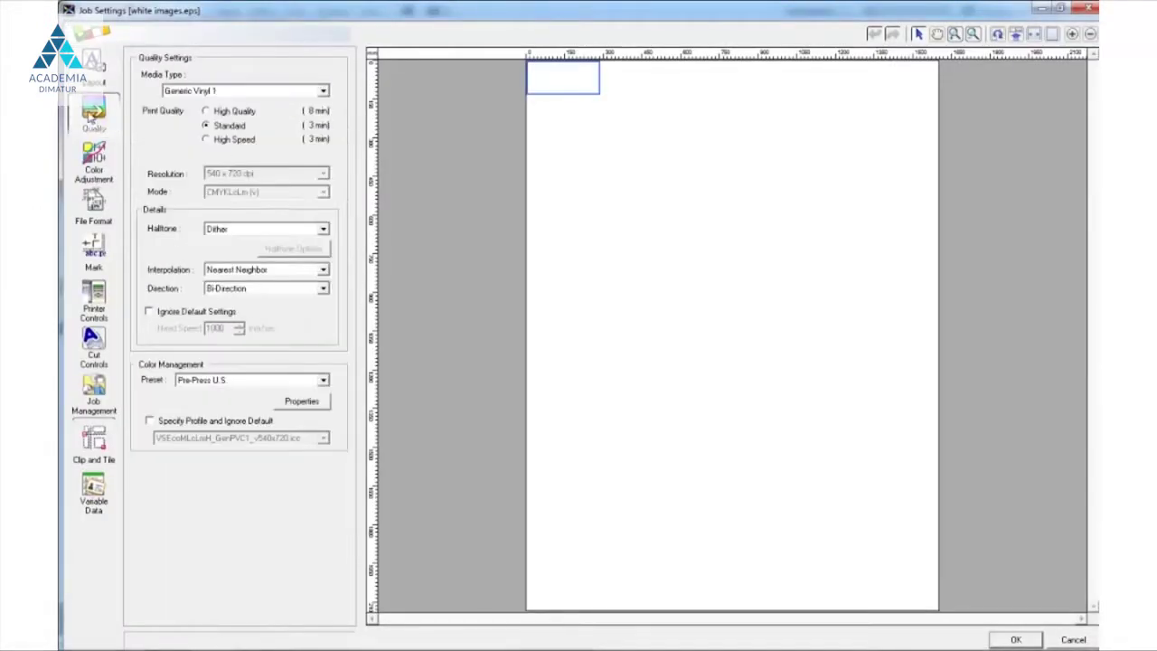
pyautogui.click(284, 94)
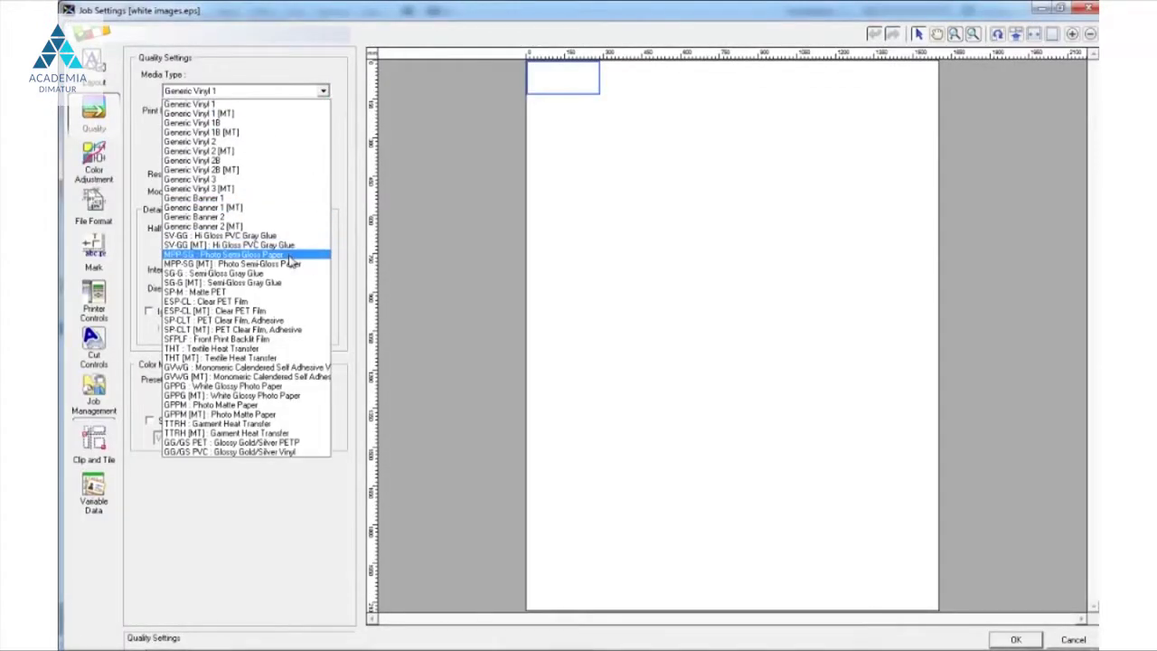
pyautogui.click(261, 303)
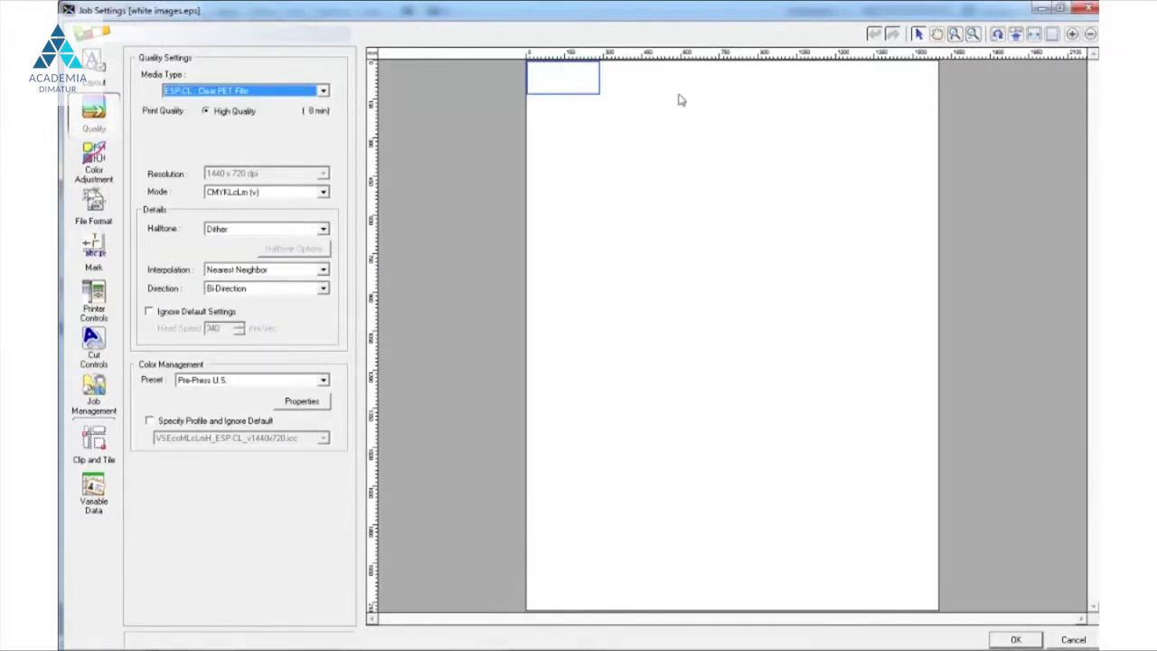
pyautogui.click(114, 76)
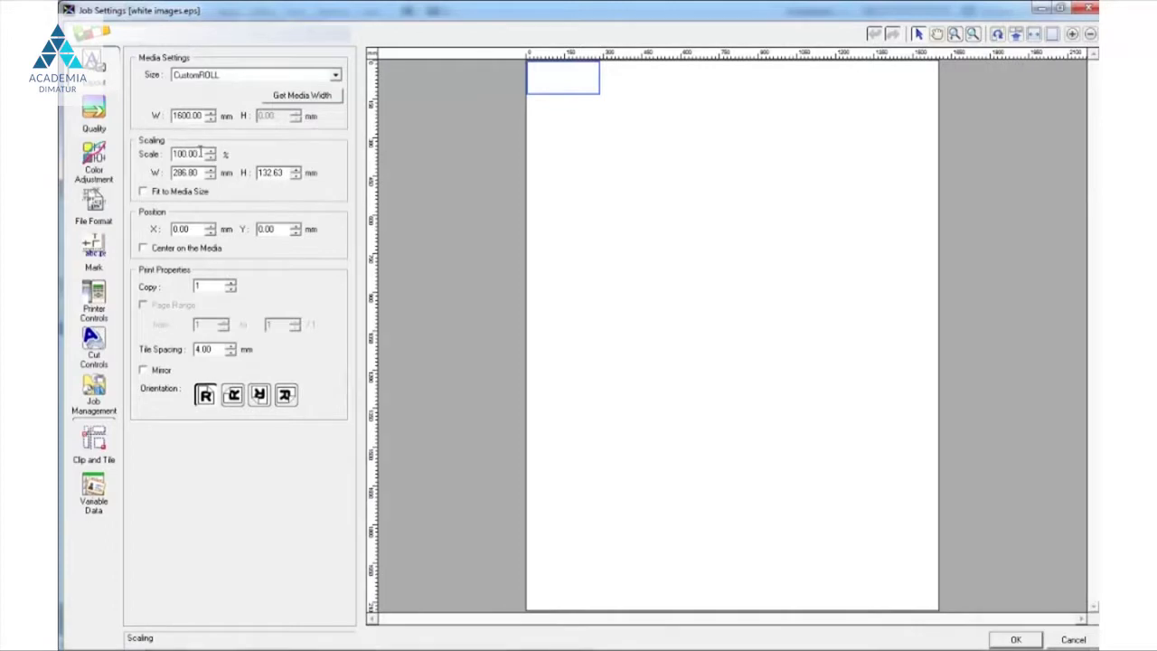
pyautogui.moveTo(200, 154); pyautogui.dragTo(160, 158)
pyautogui.write('3')
pyautogui.write('0')
pyautogui.press('Return')
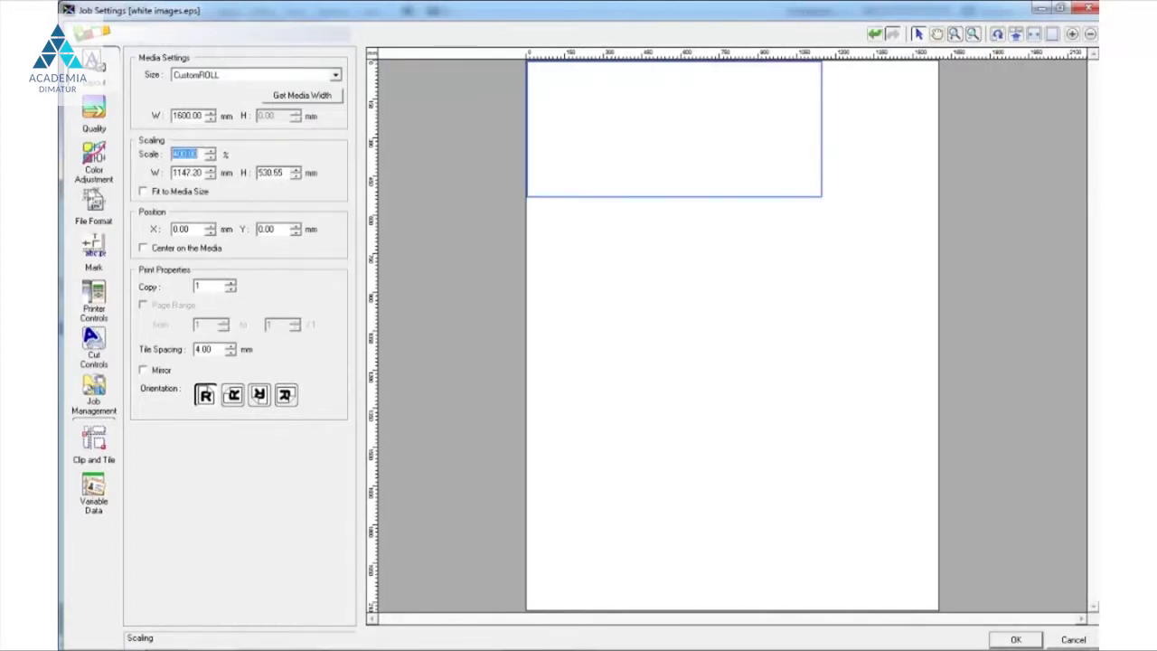
# Set the ink mode to White only and zoom the preview onto the face images
pyautogui.click(100, 110)
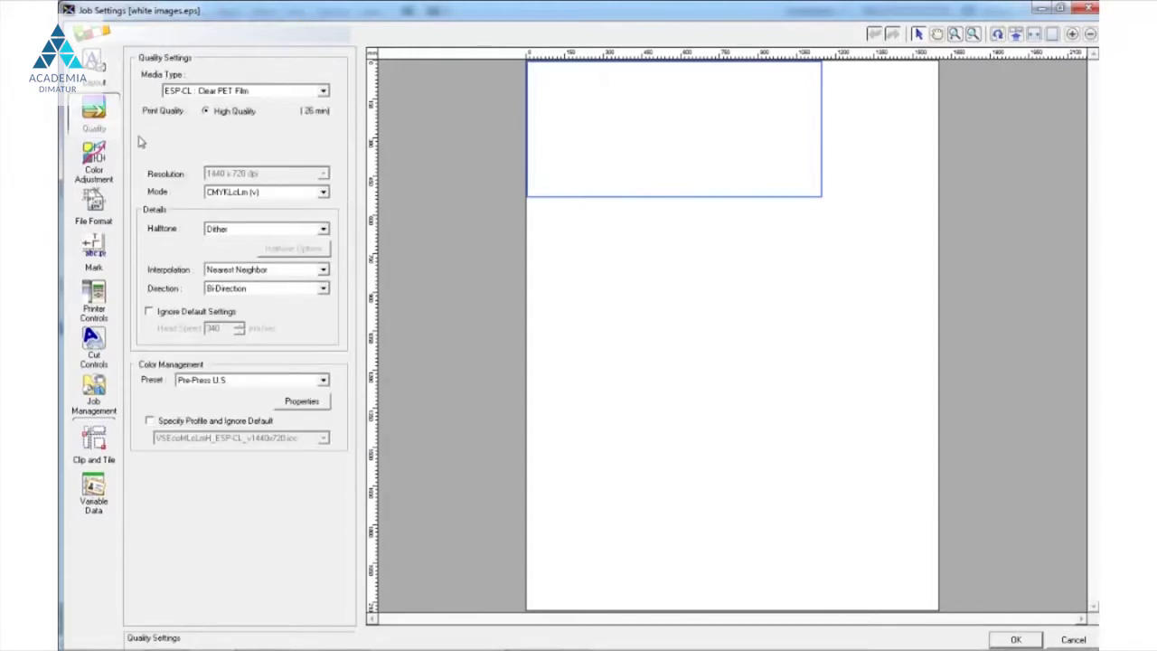
pyautogui.click(226, 192)
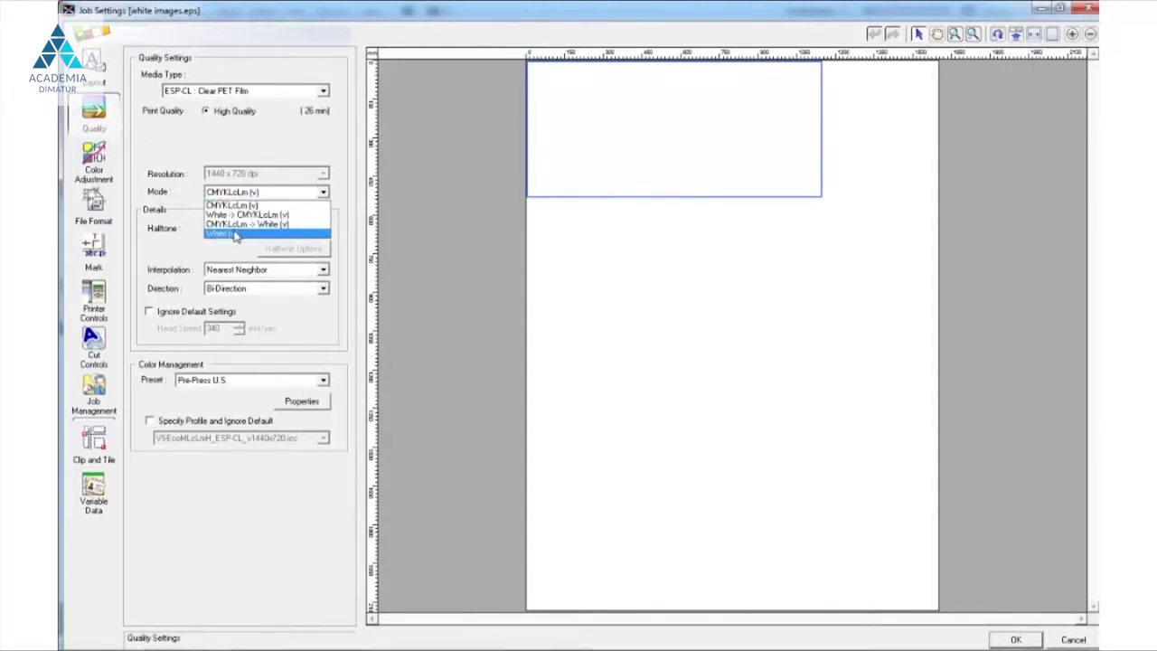
pyautogui.click(229, 233)
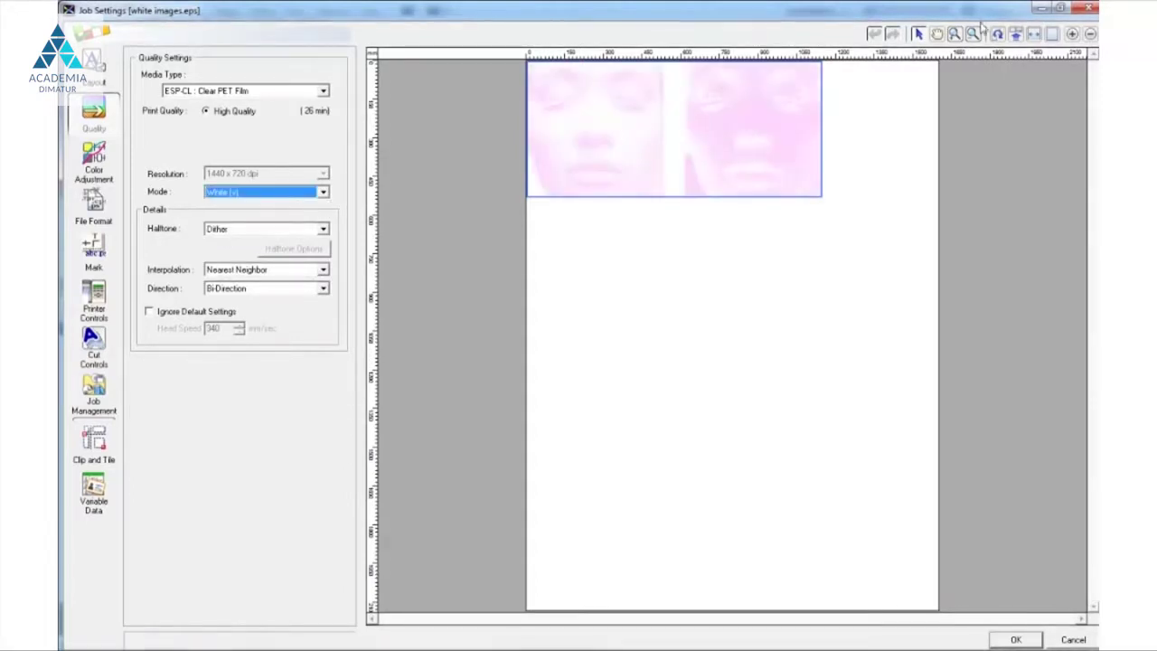
pyautogui.click(954, 34)
pyautogui.click(769, 163)
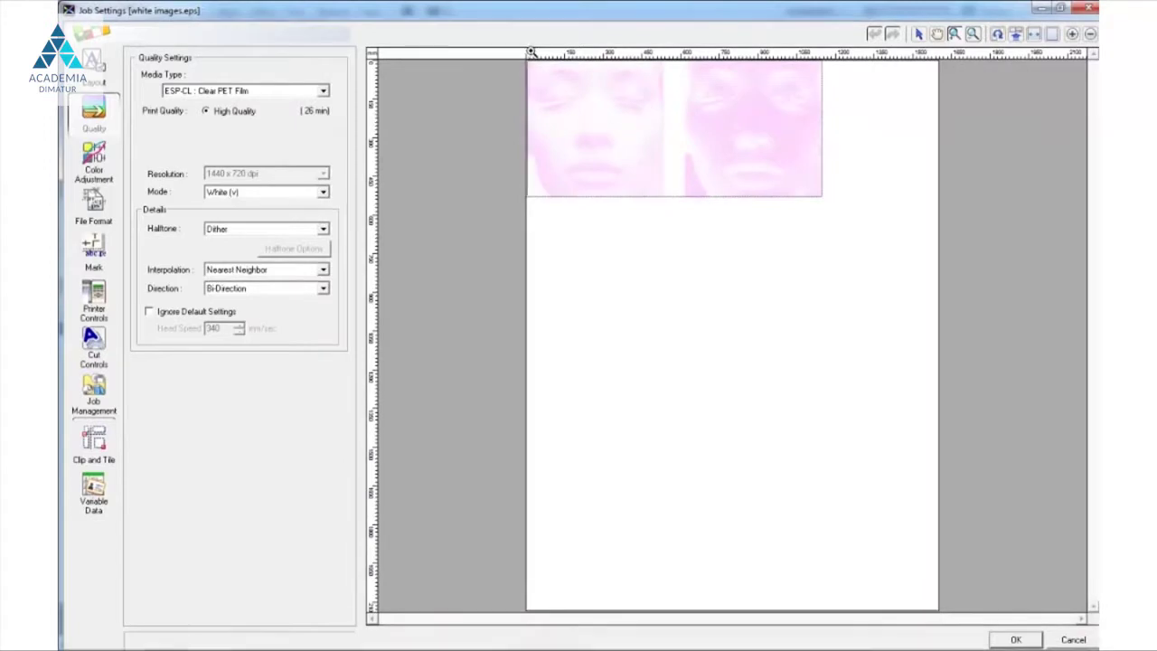
pyautogui.click(531, 118)
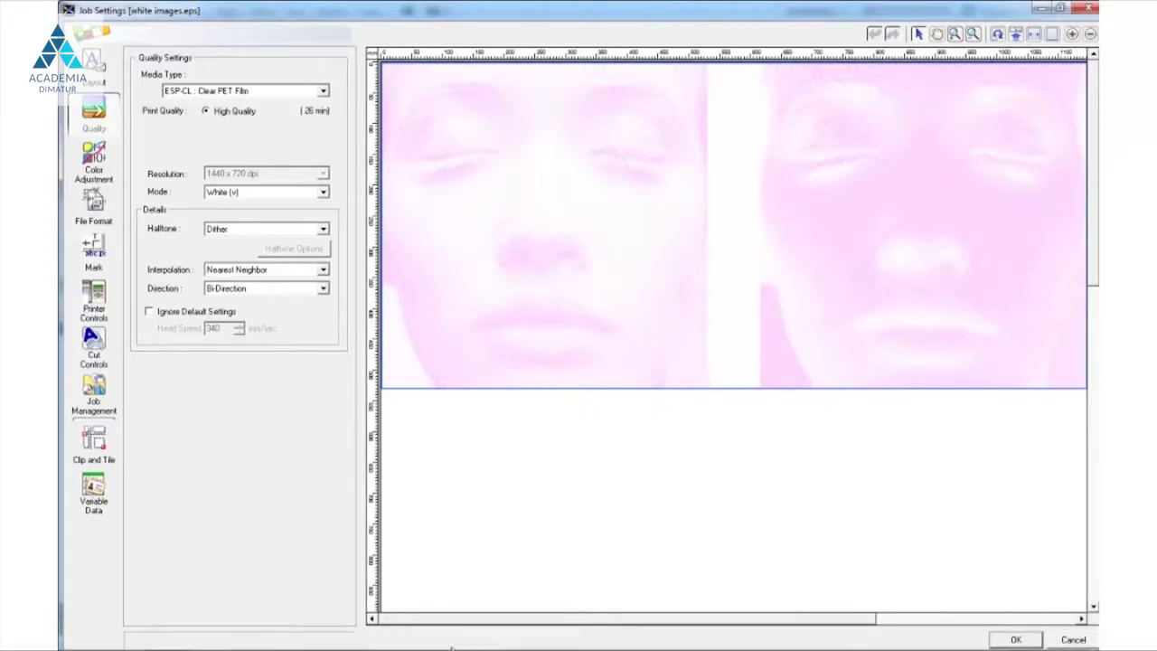
# After comparing with Illustrator, change the mode to CMYKLcLm -> White and return to Illustrator
pyautogui.click(256, 637)
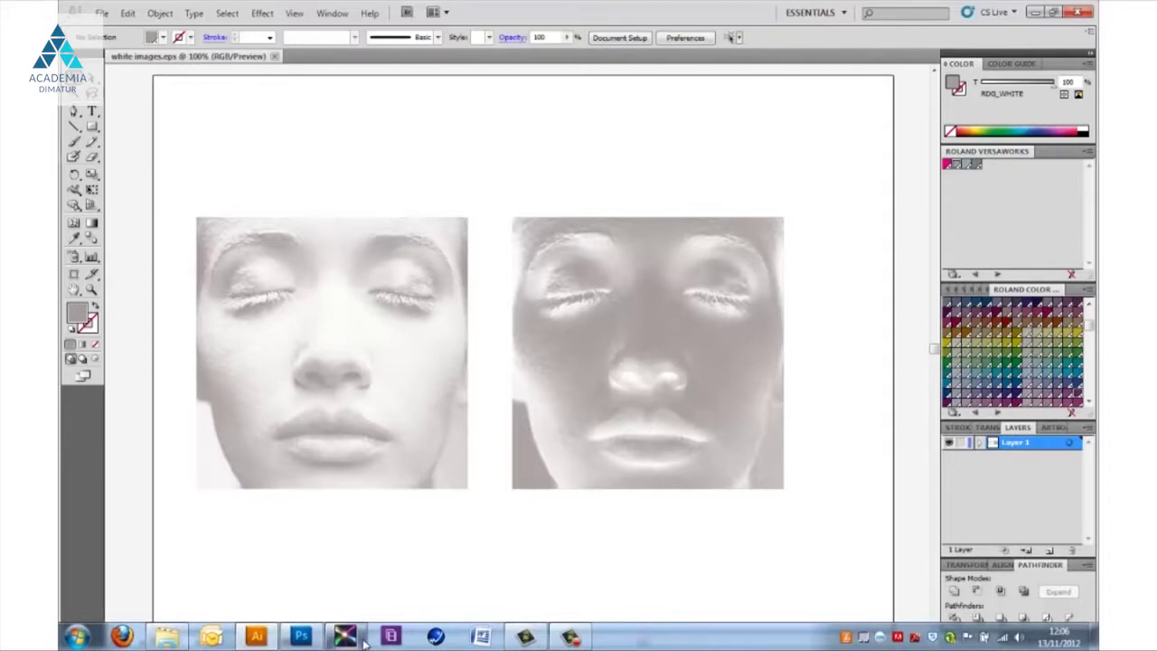
pyautogui.click(357, 637)
pyautogui.click(237, 192)
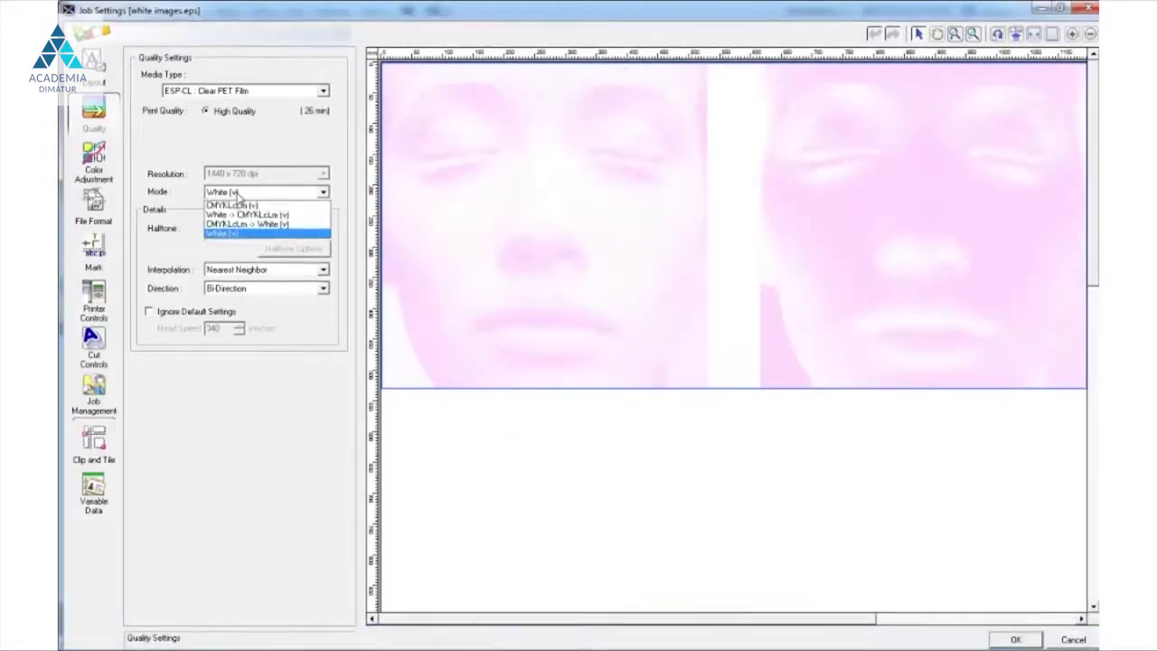
pyautogui.click(244, 223)
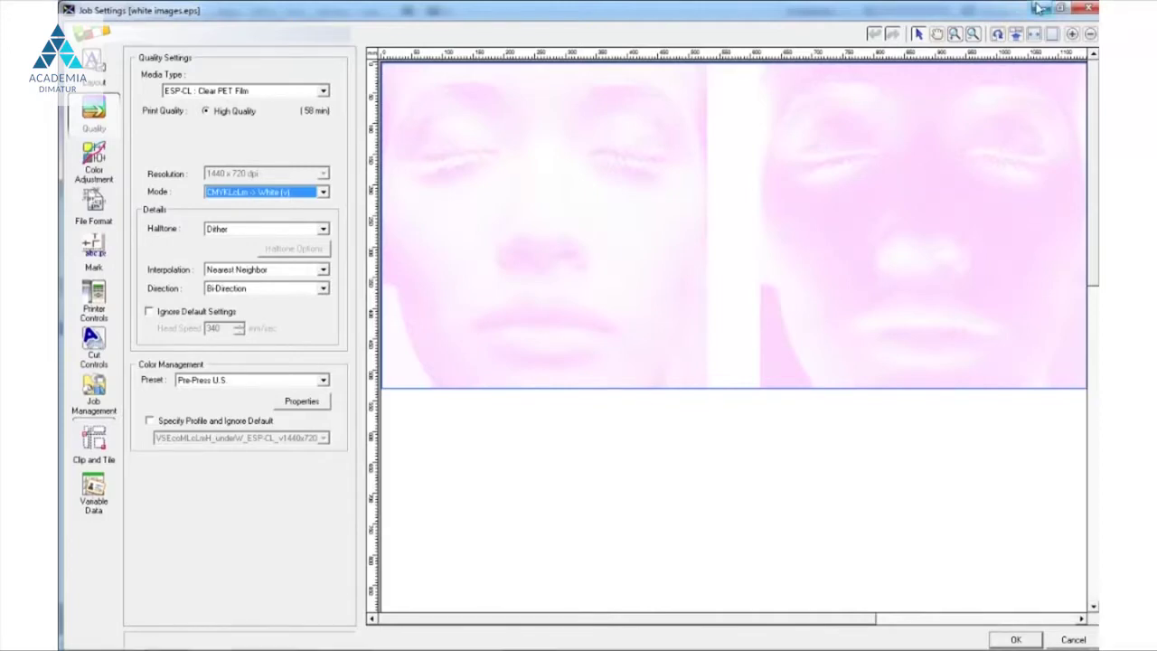
pyautogui.click(1041, 8)
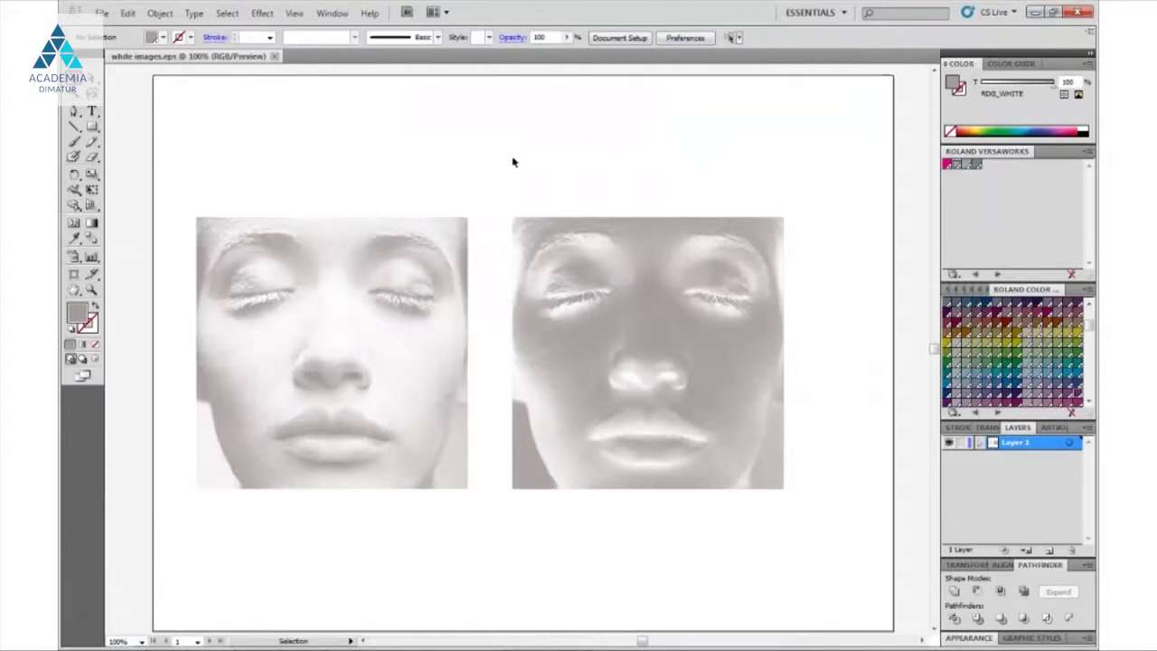
# Select the left face image, browse the Object and Edit menus unchanged, then switch to VersaWorks
pyautogui.click(430, 323)
pyautogui.click(326, 184)
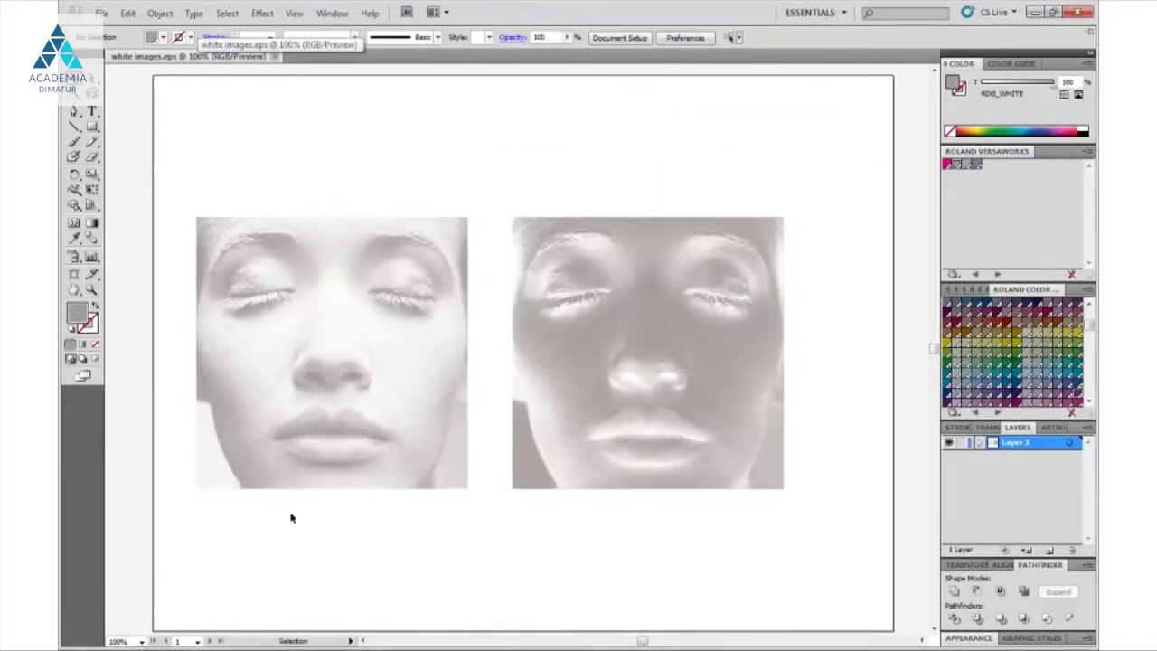
pyautogui.click(159, 12)
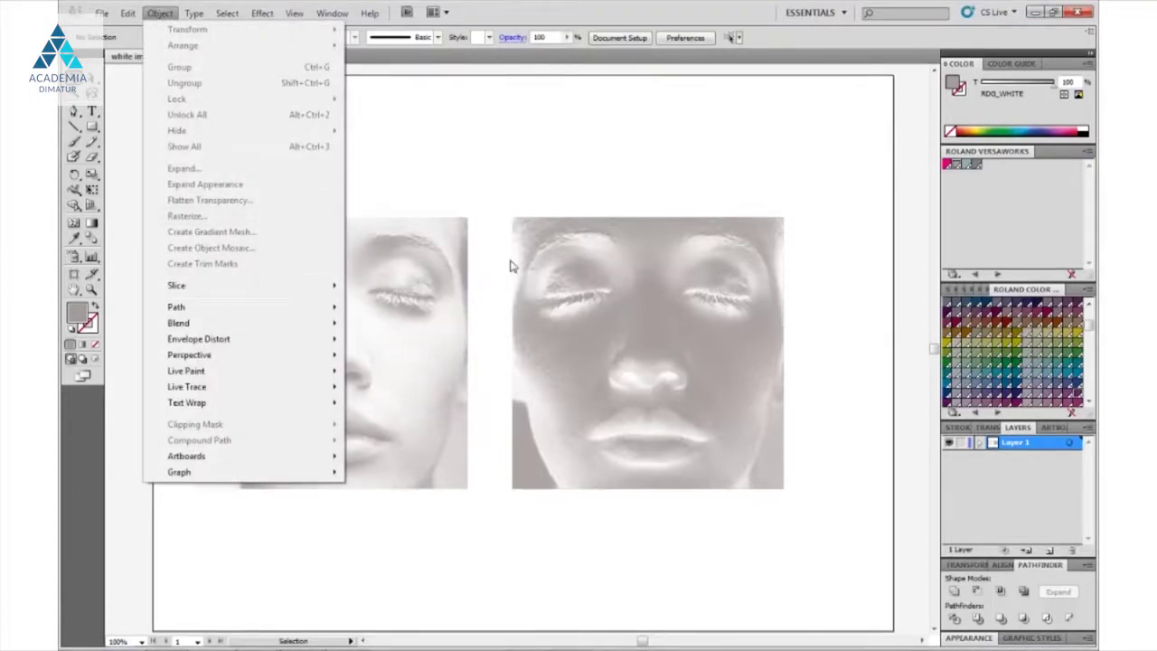
pyautogui.click(494, 190)
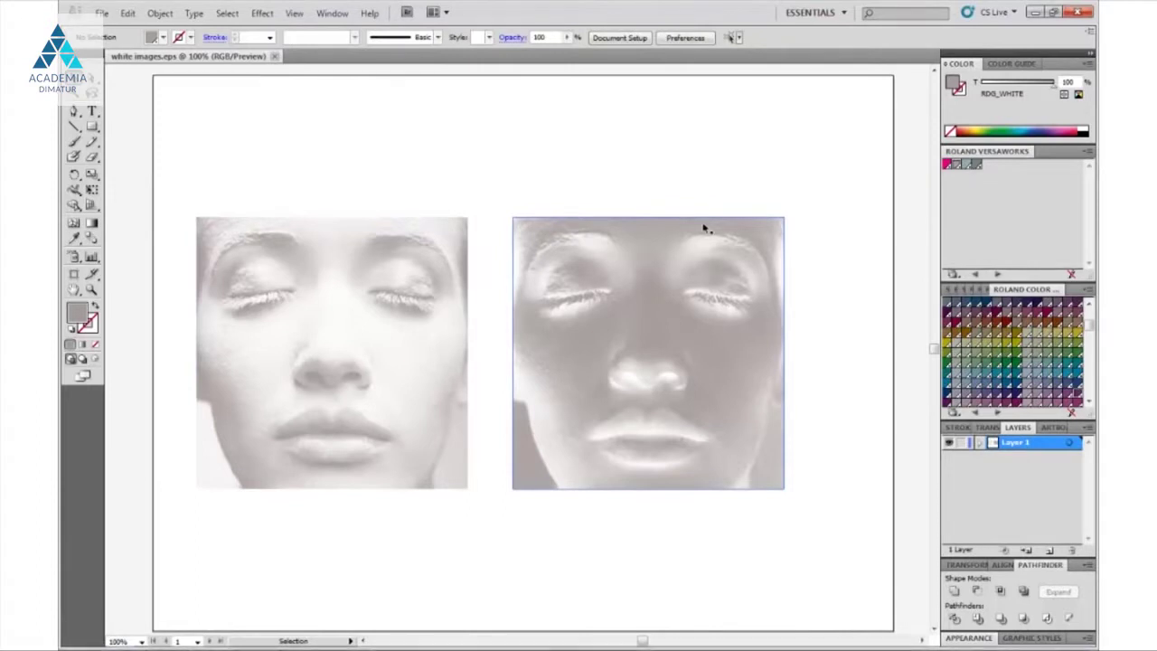
pyautogui.click(449, 258)
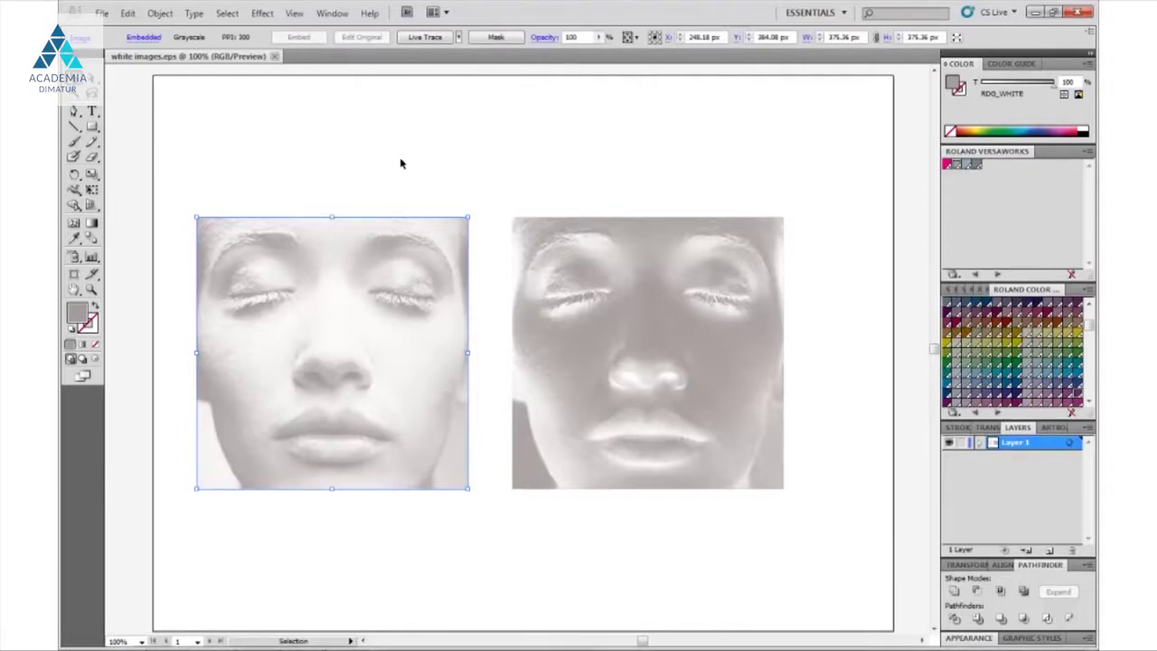
pyautogui.click(127, 12)
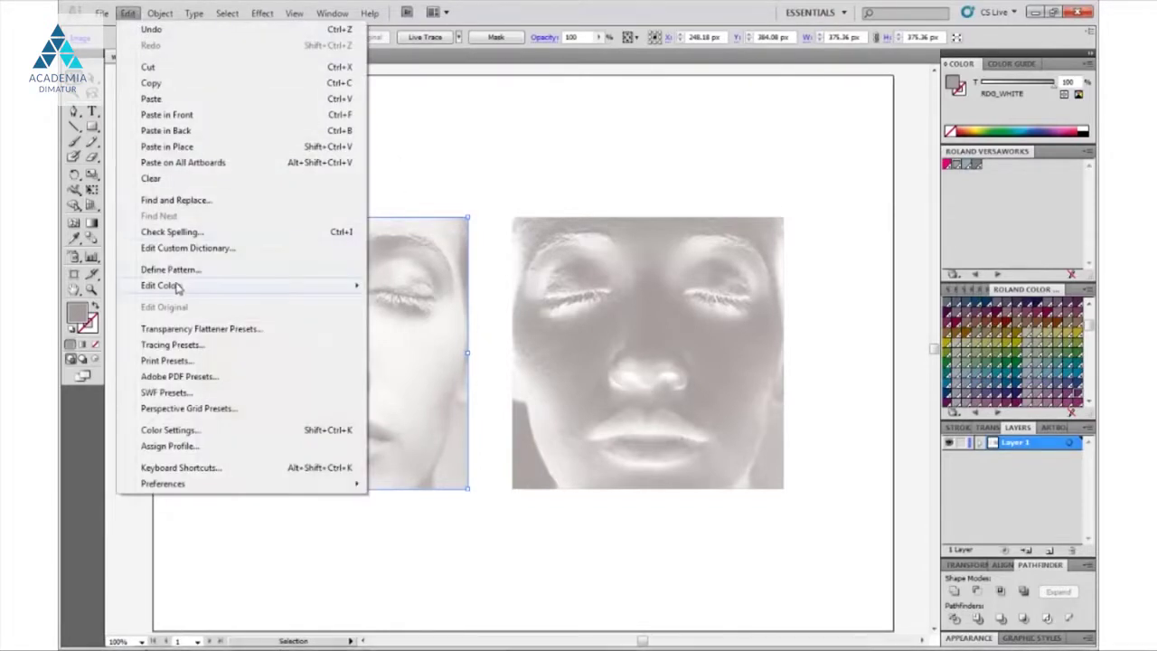
pyautogui.moveTo(161, 285)
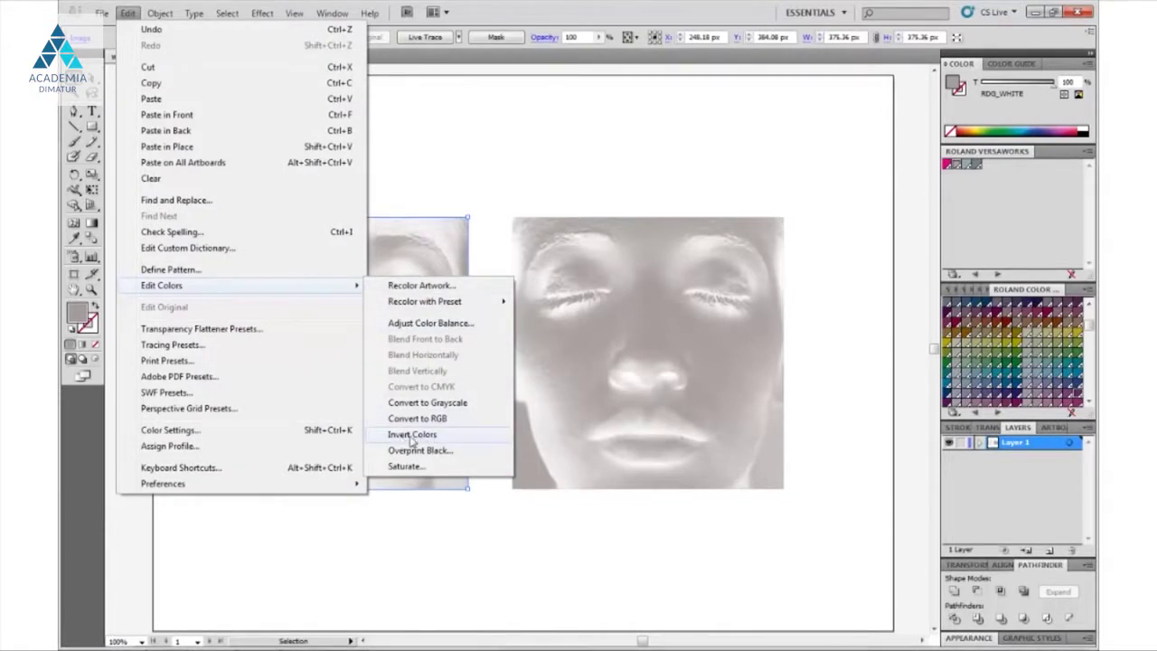
pyautogui.click(530, 160)
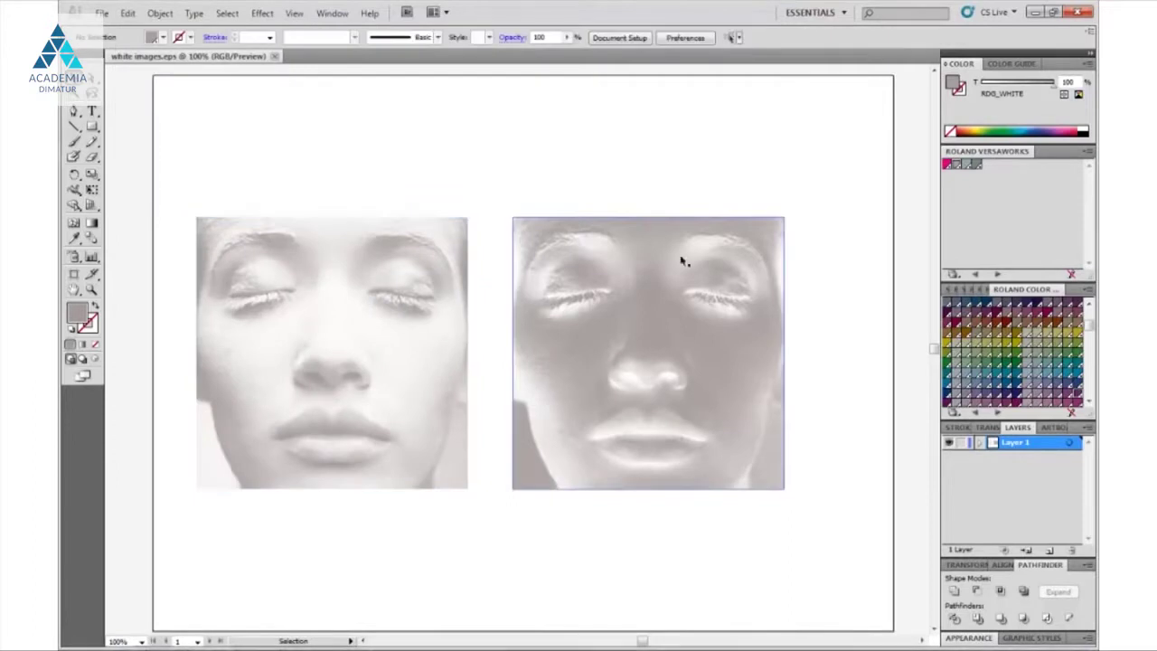
pyautogui.click(305, 283)
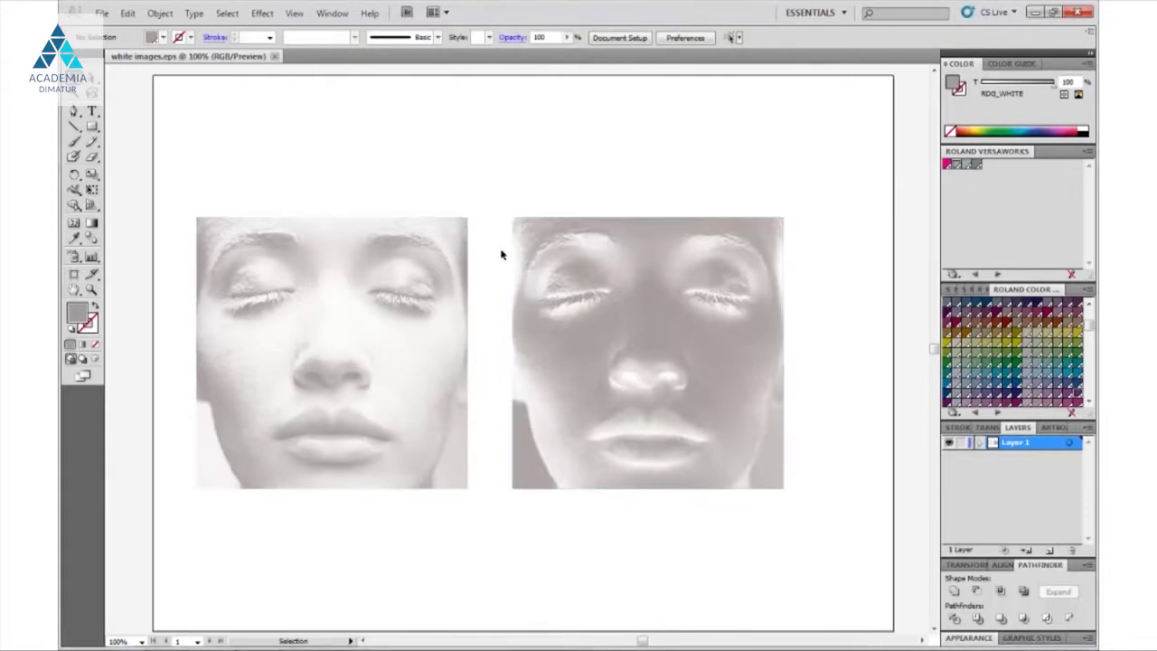
pyautogui.click(346, 637)
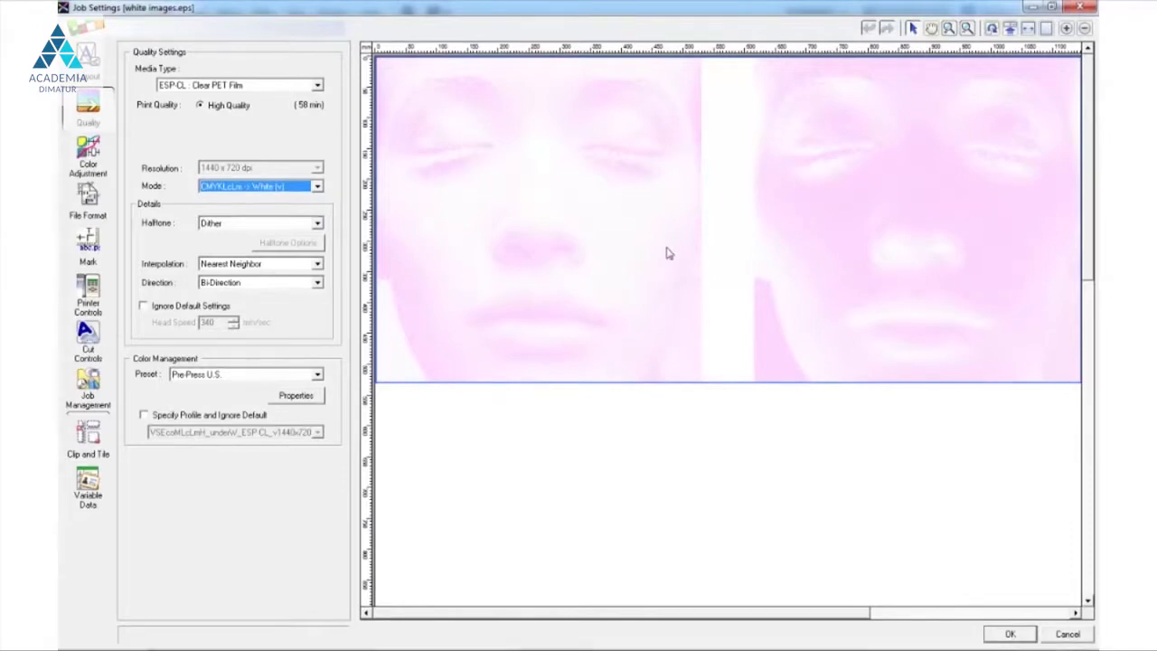
# Minimize the VersaWorks Job Settings window
pyautogui.click(1035, 7)
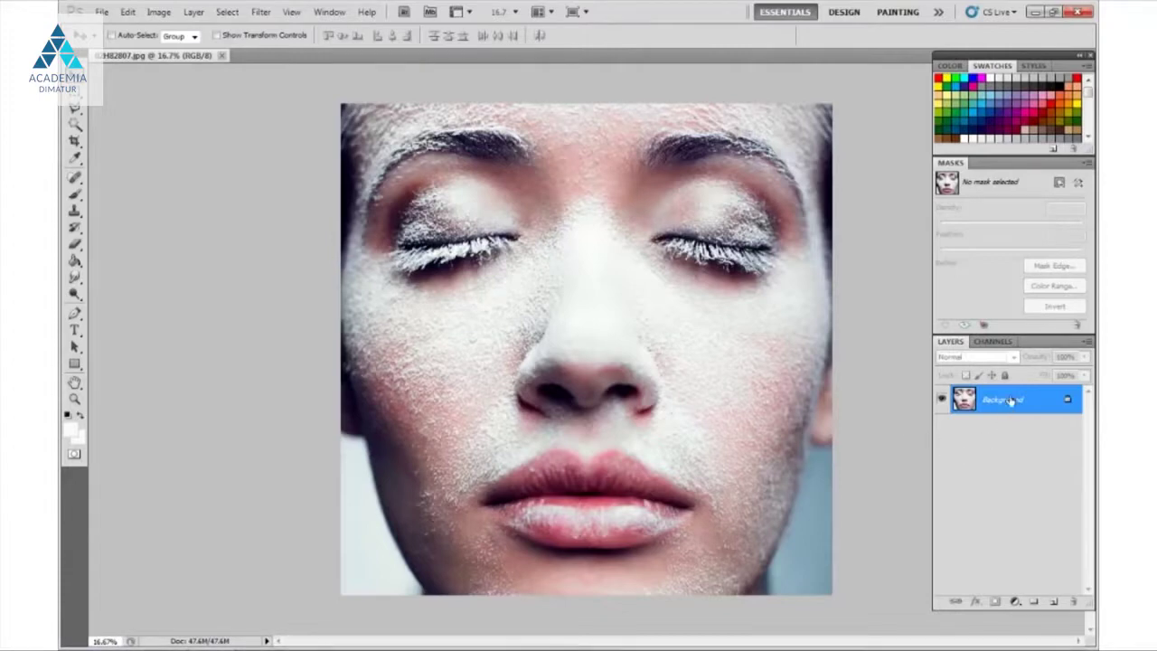
# Duplicate the Background layer, hide the original, and open the Channels panel menu
pyautogui.moveTo(1010, 400); pyautogui.dragTo(1051, 602)
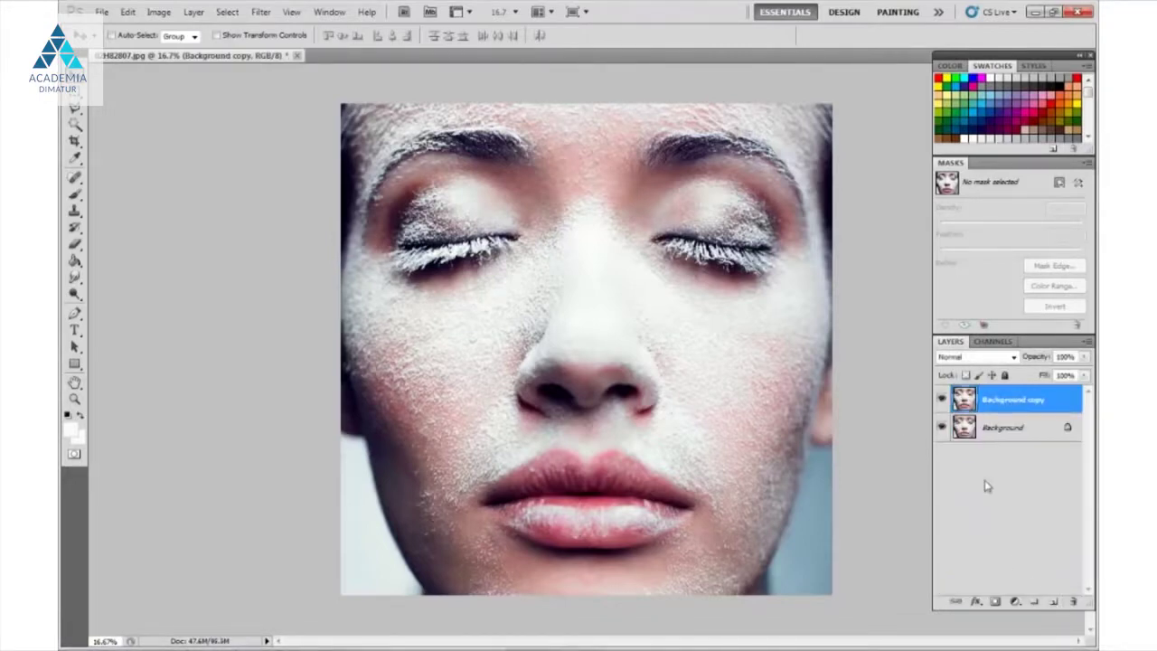
pyautogui.click(942, 431)
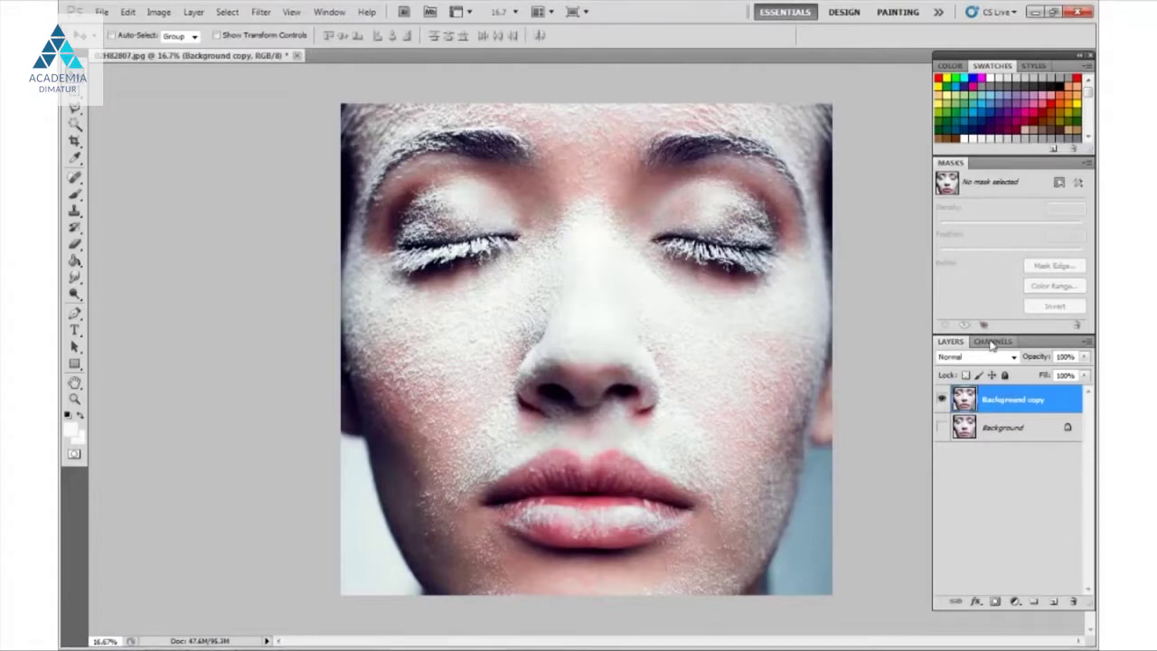
pyautogui.click(994, 341)
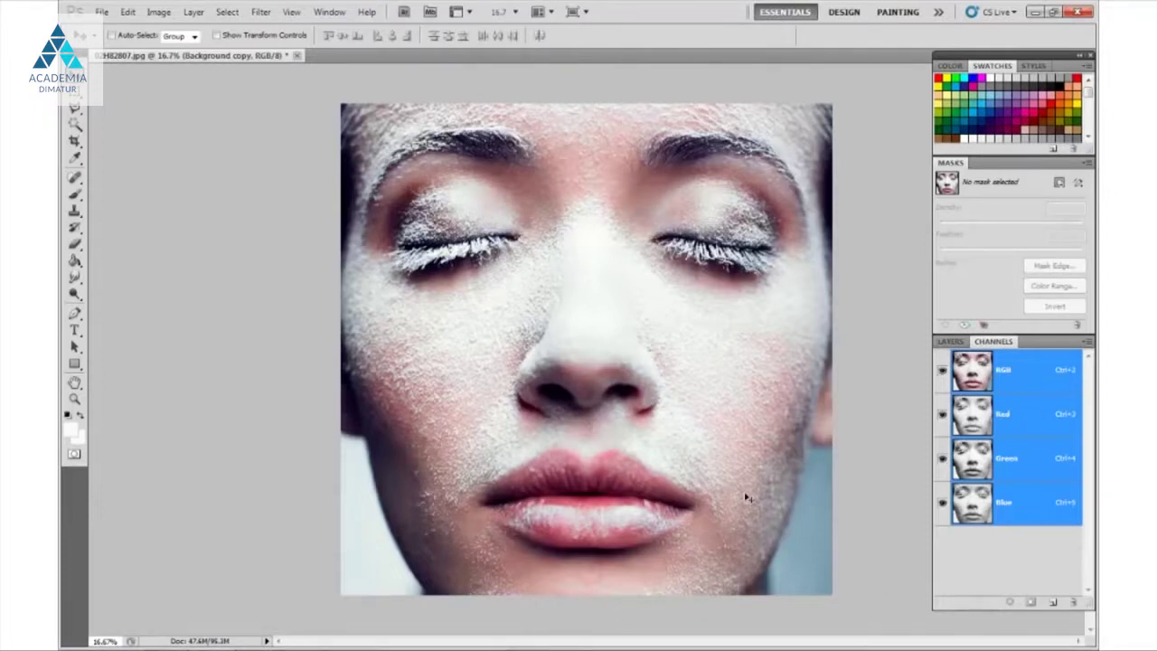
pyautogui.click(1087, 345)
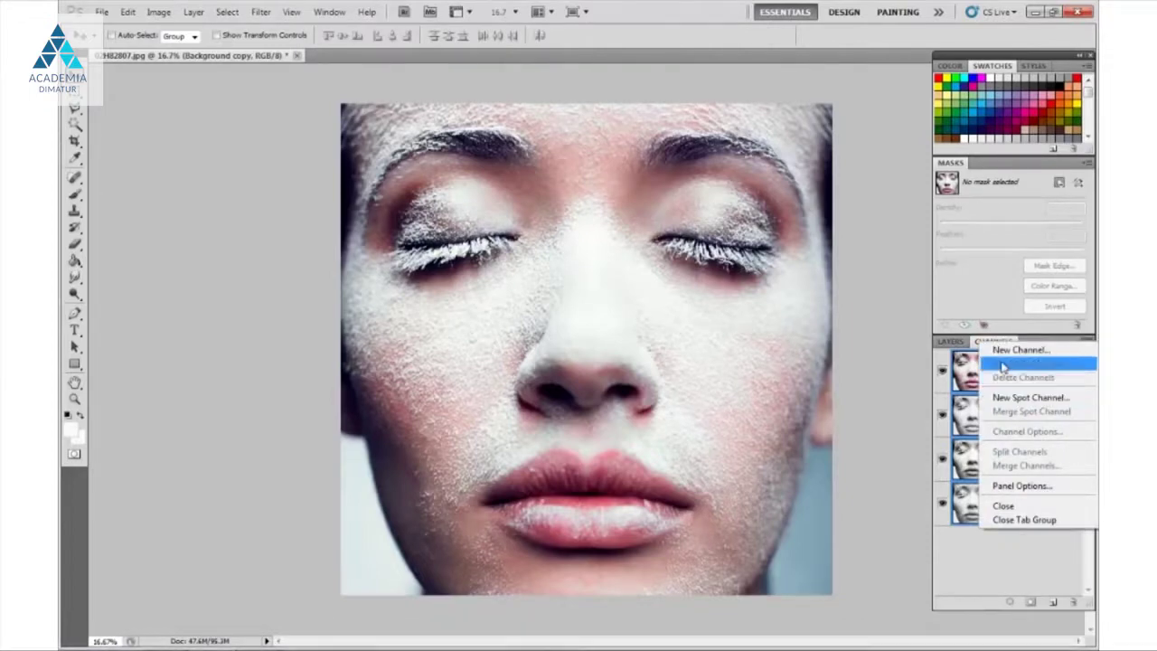
pyautogui.click(1045, 340)
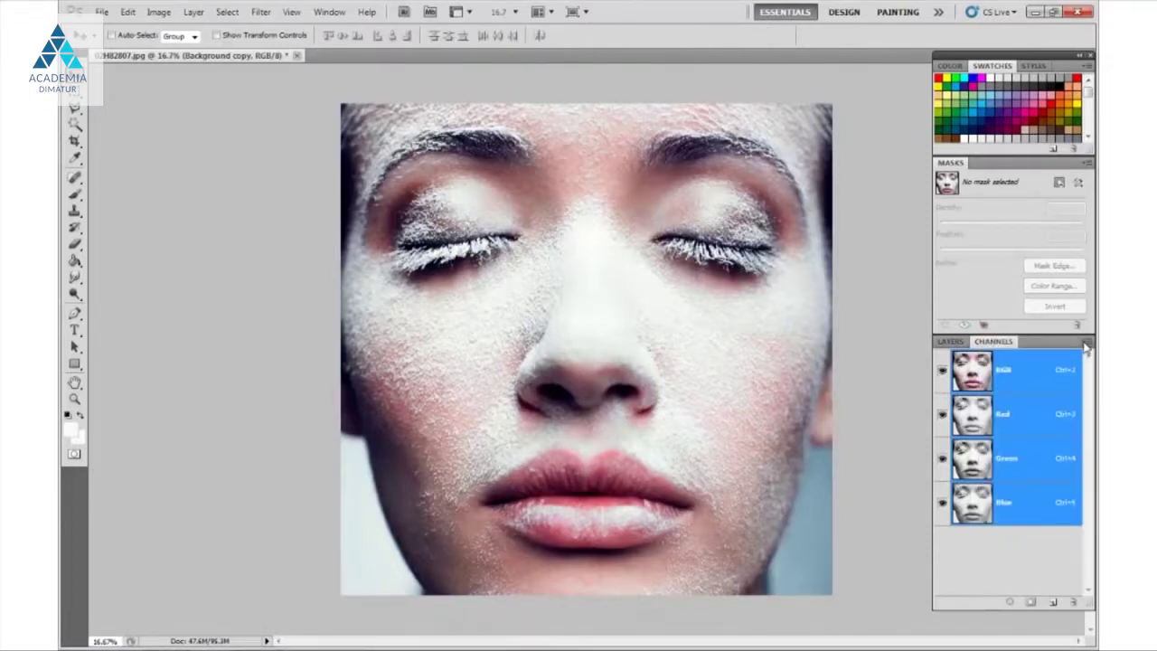
pyautogui.click(1086, 344)
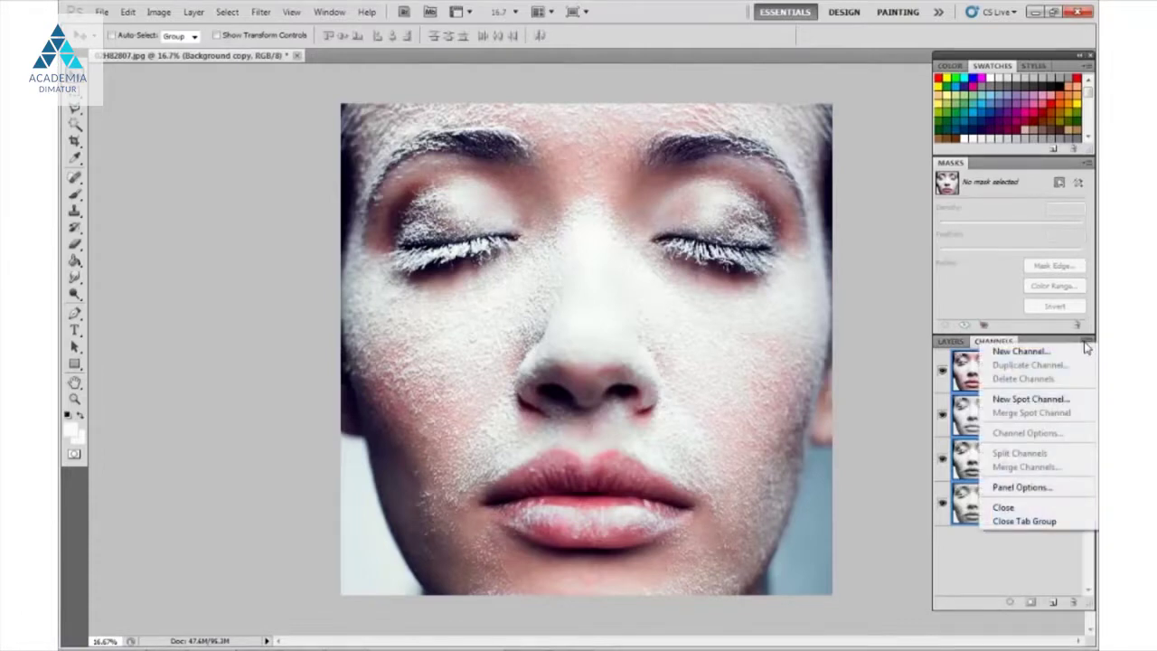
# Create a new spot channel named RDG_WHITE from the Channels panel menu
pyautogui.click(1022, 399)
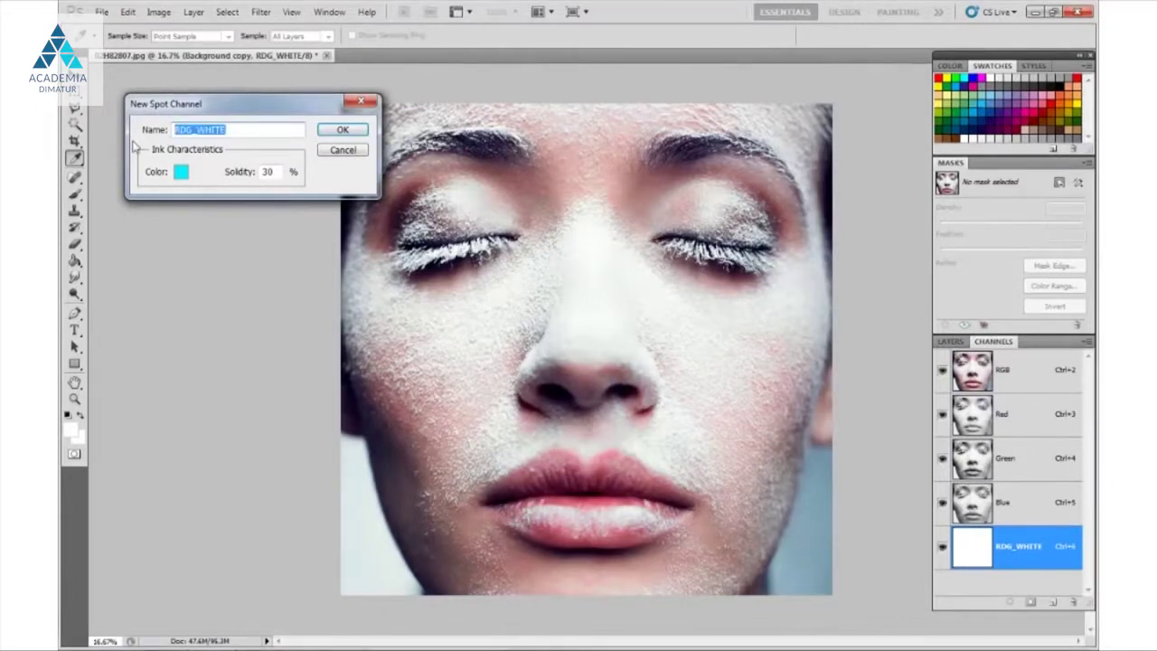
pyautogui.press('BackSpace')
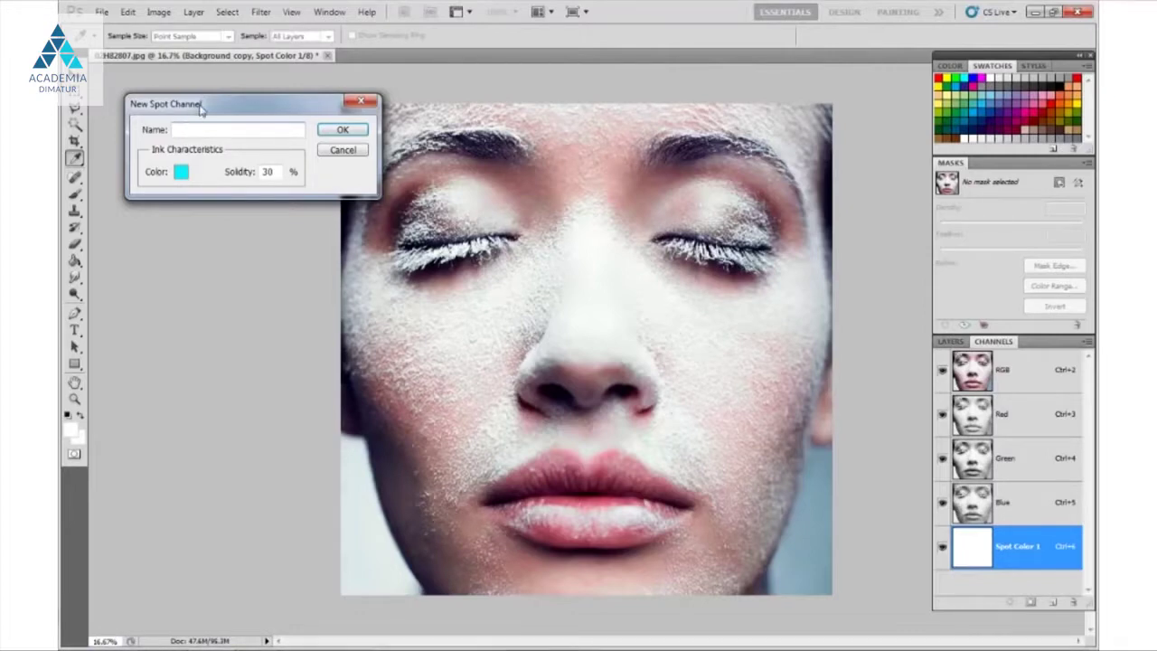
pyautogui.moveTo(200, 108); pyautogui.dragTo(183, 95)
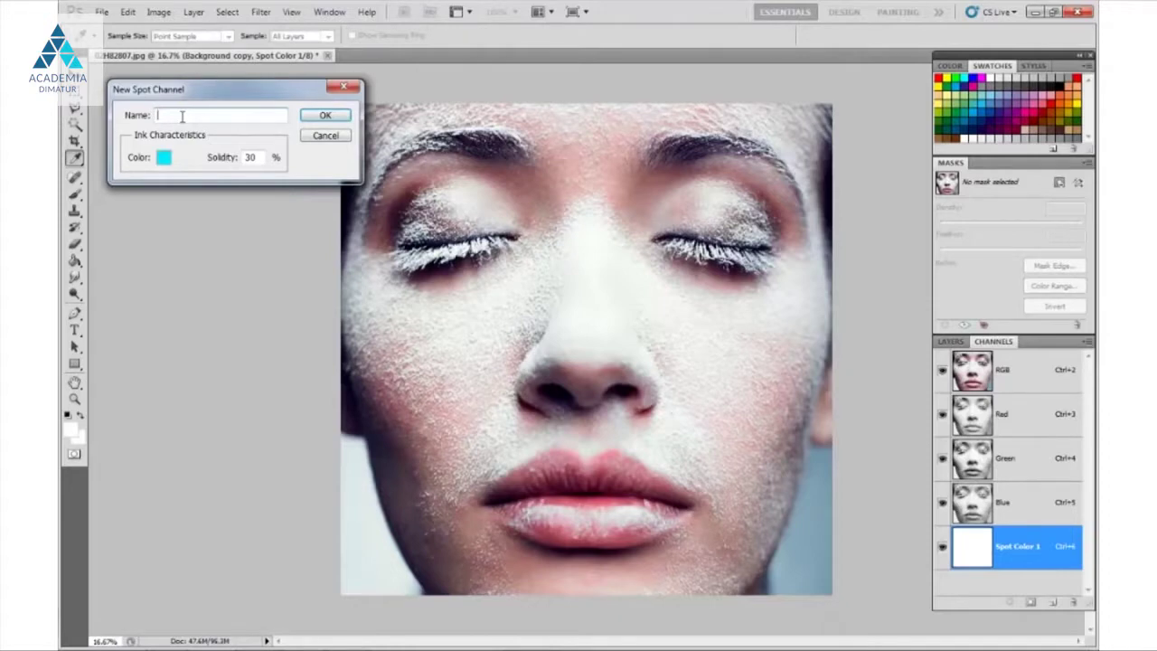
pyautogui.write('RDG_W')
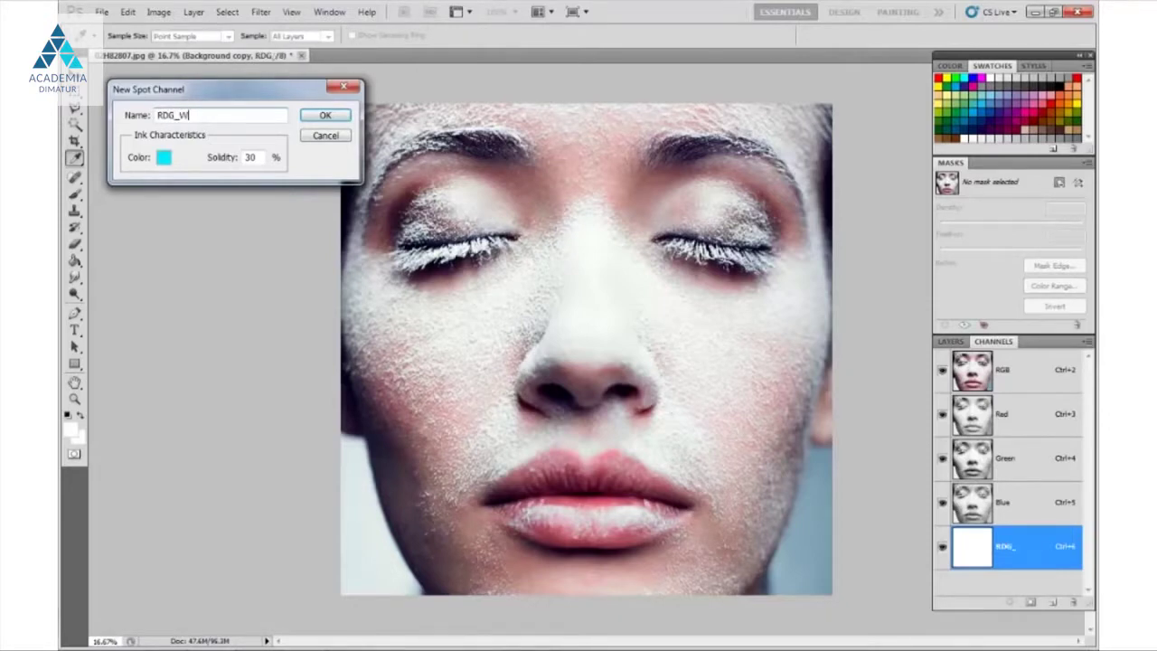
pyautogui.write('HITE')
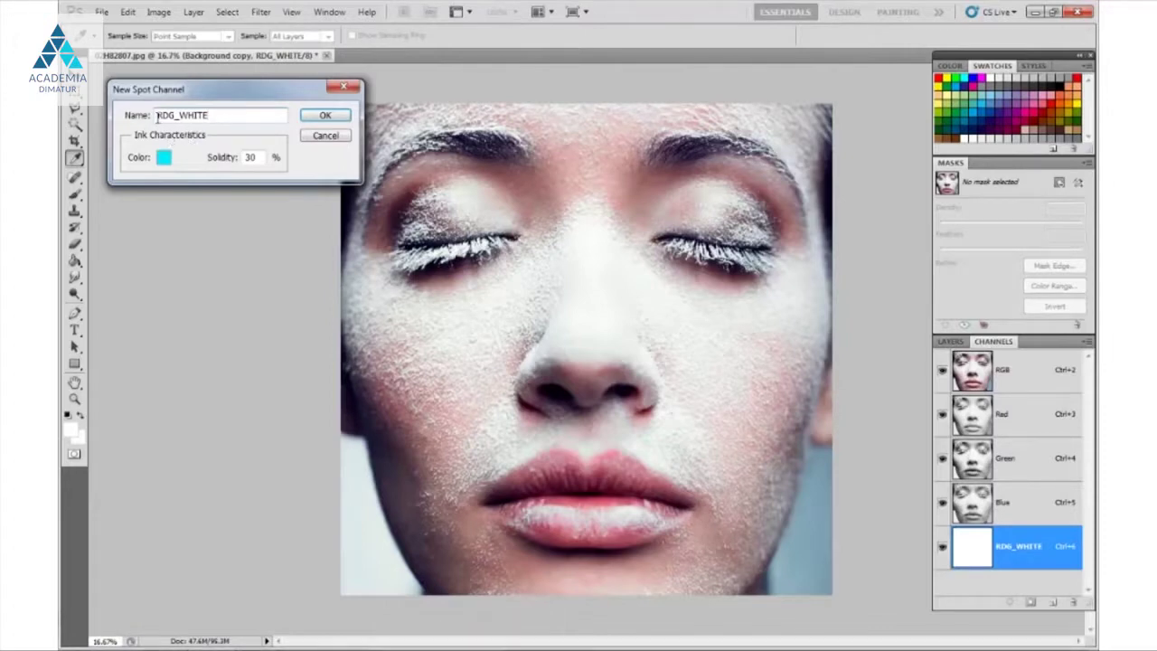
pyautogui.moveTo(209, 116); pyautogui.dragTo(167, 116)
pyautogui.moveTo(153, 114); pyautogui.dragTo(210, 115)
pyautogui.click(310, 118)
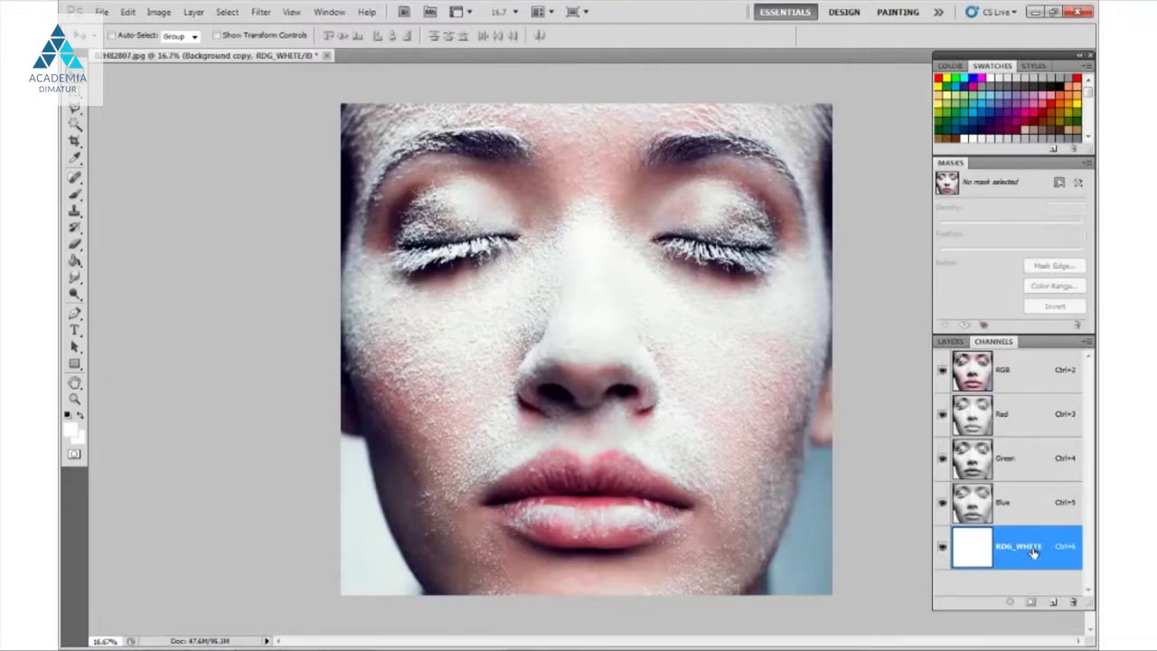
# Marquee-select the whole photo on the RGB composite channel and copy it
pyautogui.click(1018, 363)
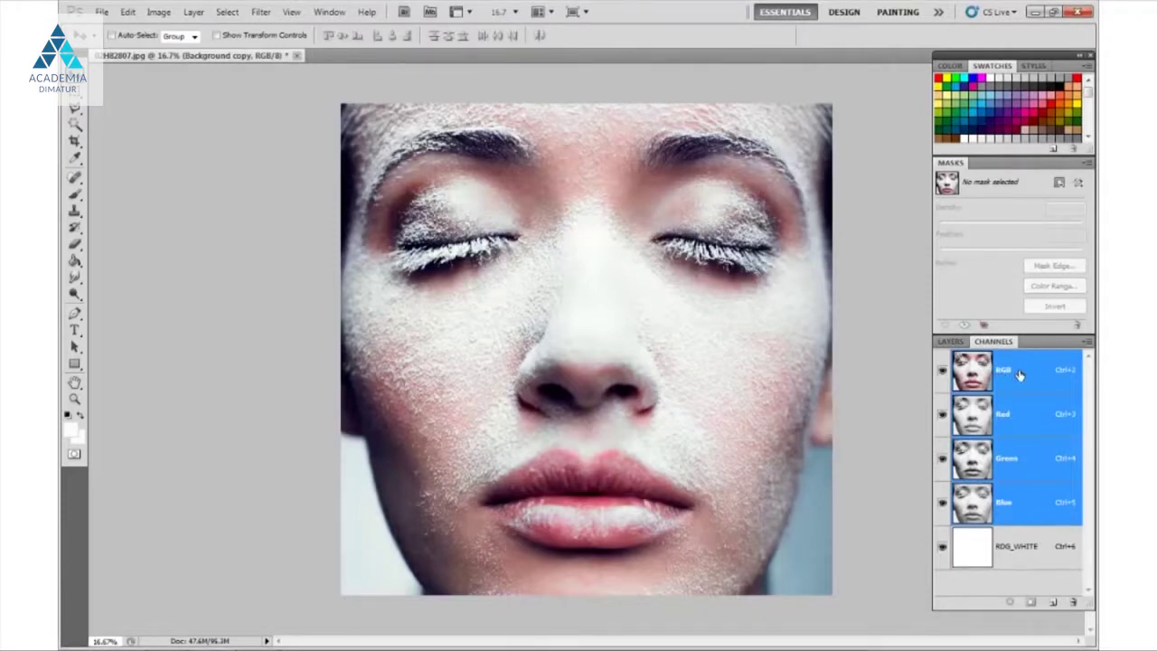
pyautogui.click(77, 92)
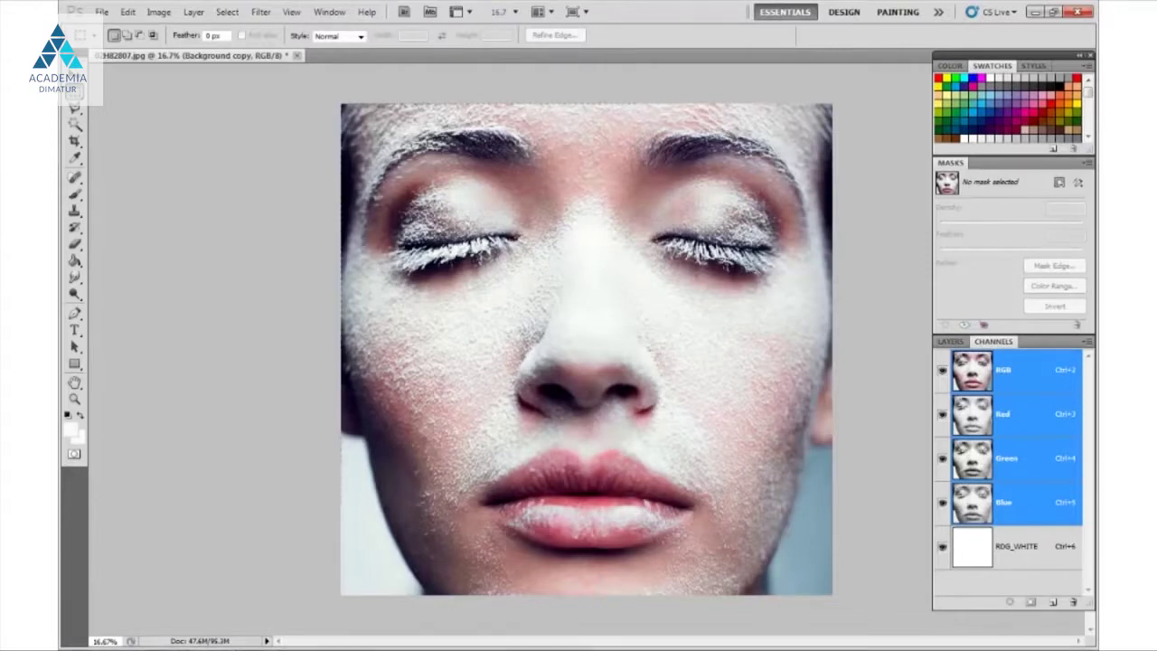
pyautogui.moveTo(836, 596); pyautogui.dragTo(846, 599)
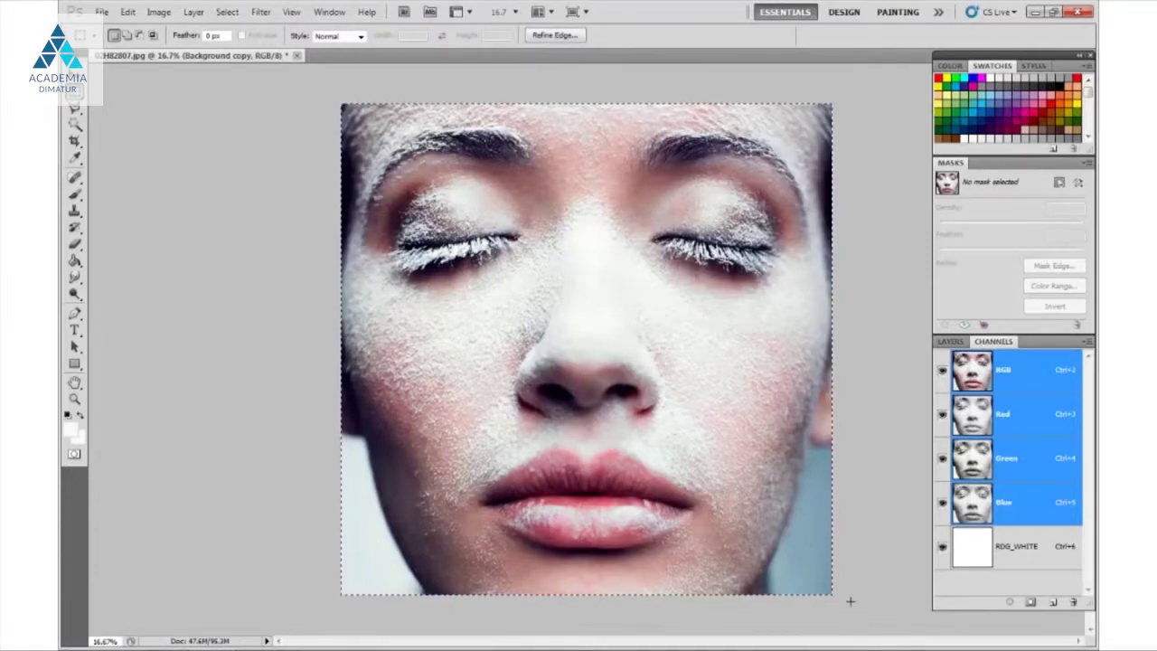
pyautogui.click(127, 11)
pyautogui.click(183, 108)
# Paste the copied photo into the RDG_WHITE spot channel
pyautogui.click(1020, 549)
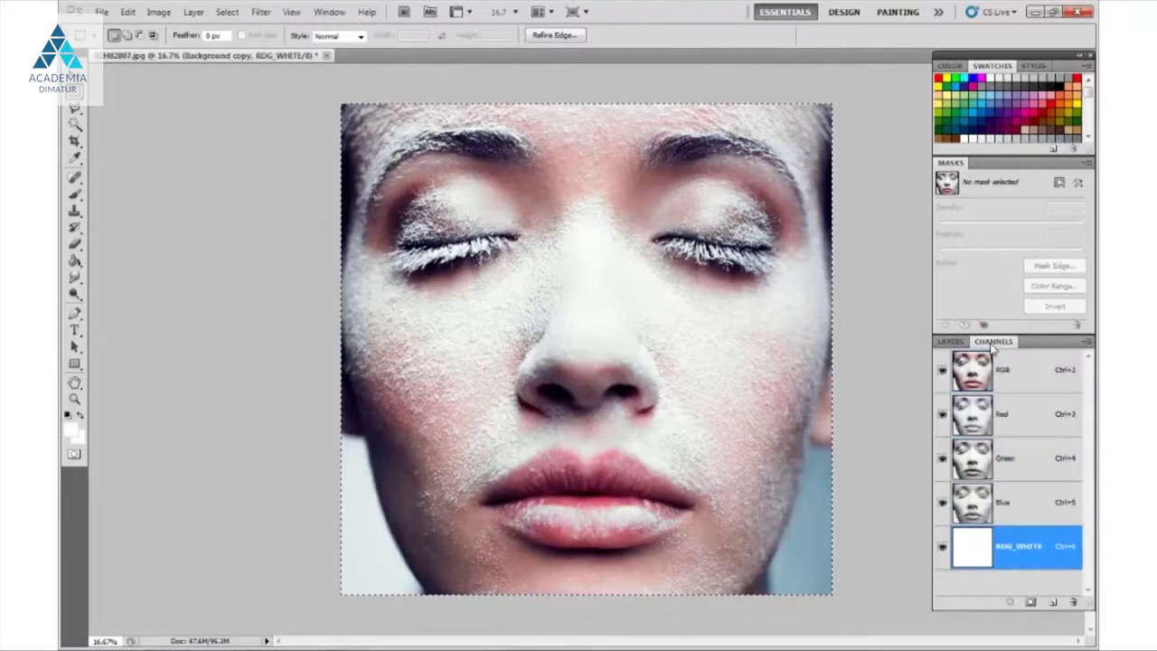
pyautogui.click(128, 11)
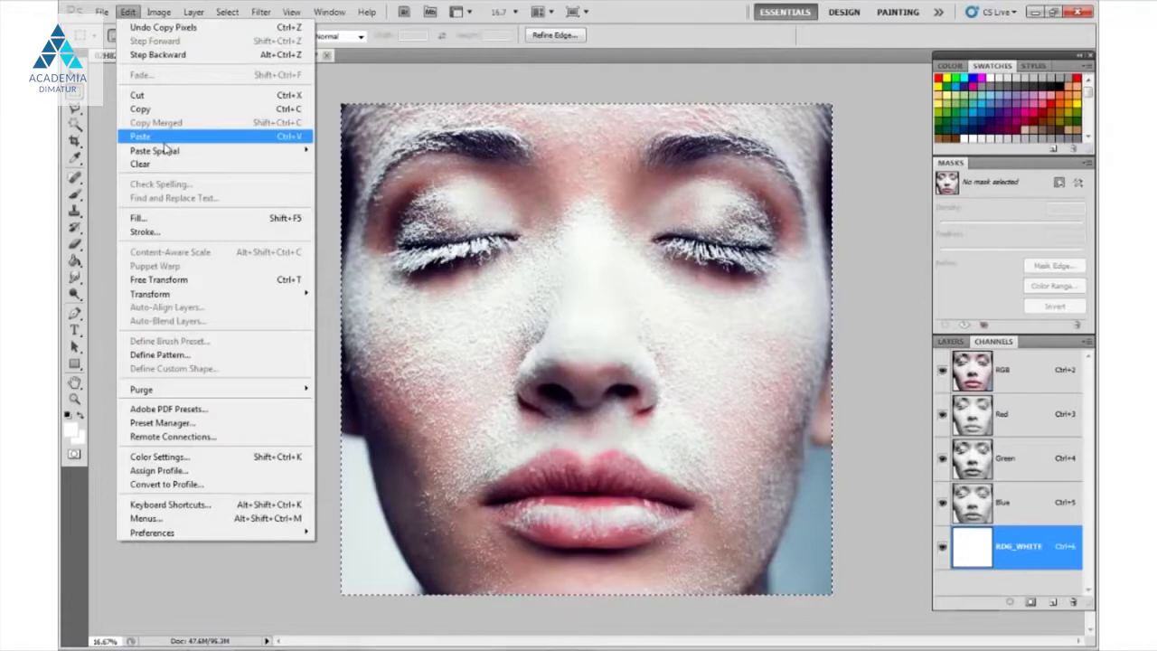
pyautogui.click(287, 137)
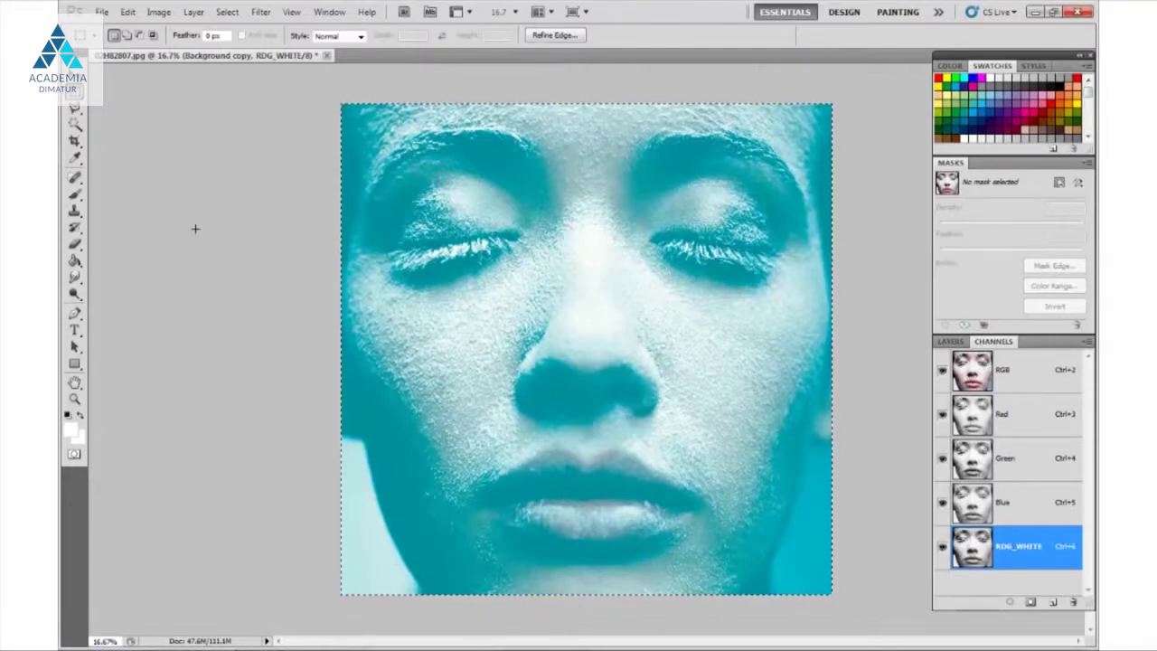
pyautogui.click(127, 13)
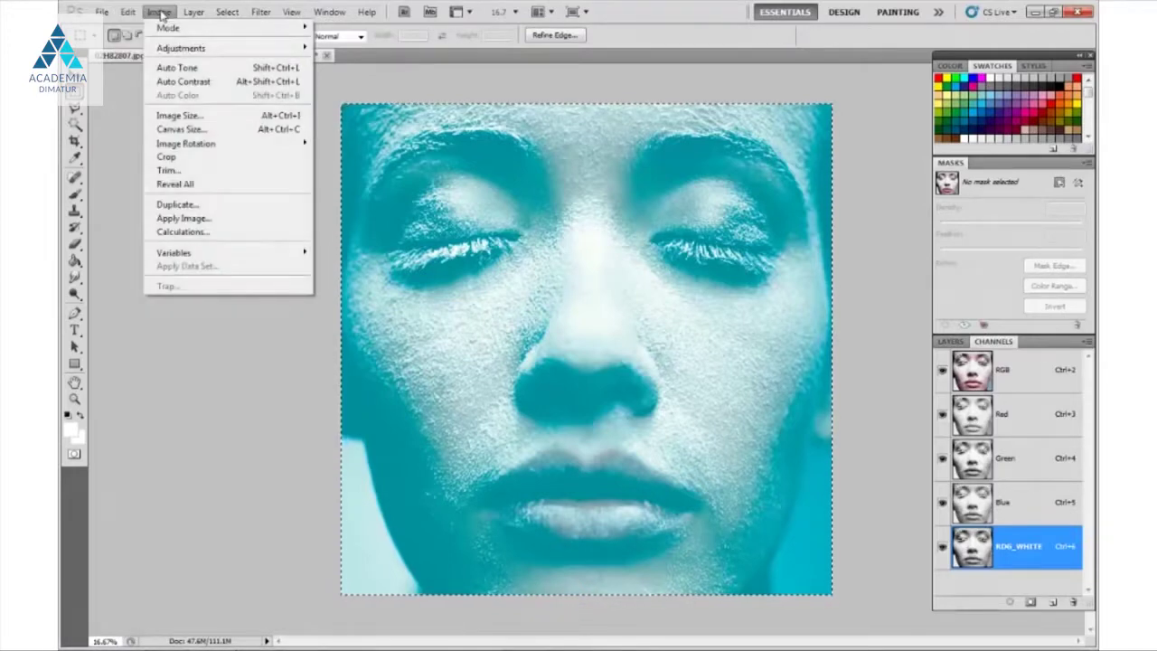
pyautogui.moveTo(180, 47)
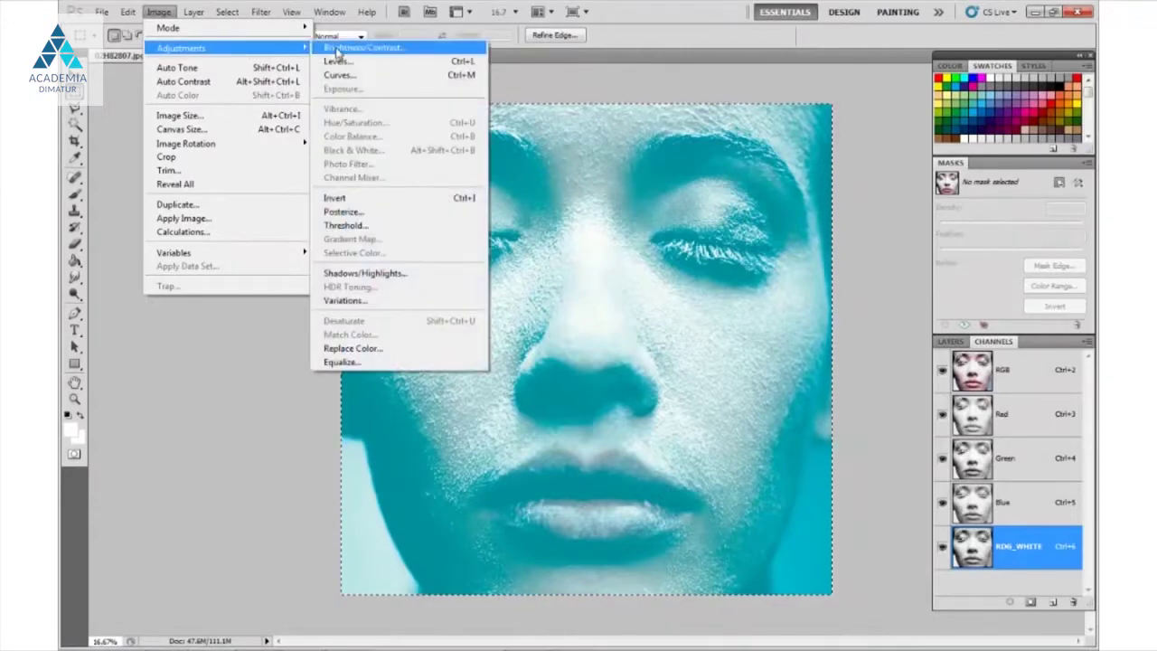
# Invert the RDG_WHITE channel, then delete its contents so the channel is blank
pyautogui.click(465, 204)
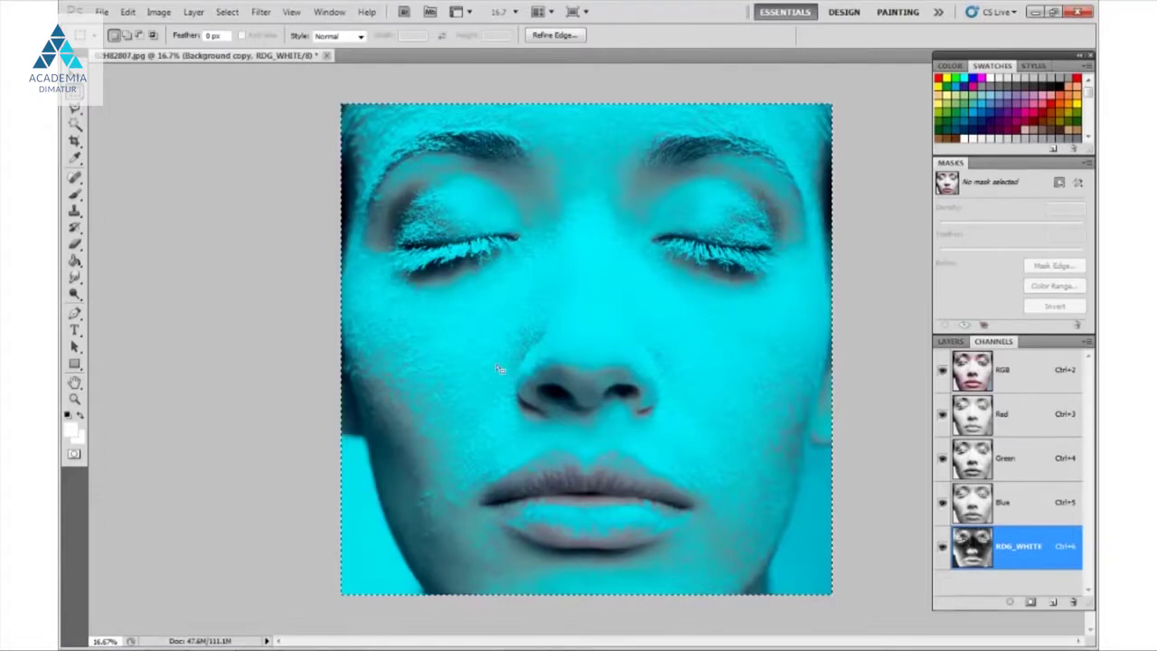
pyautogui.press('v')
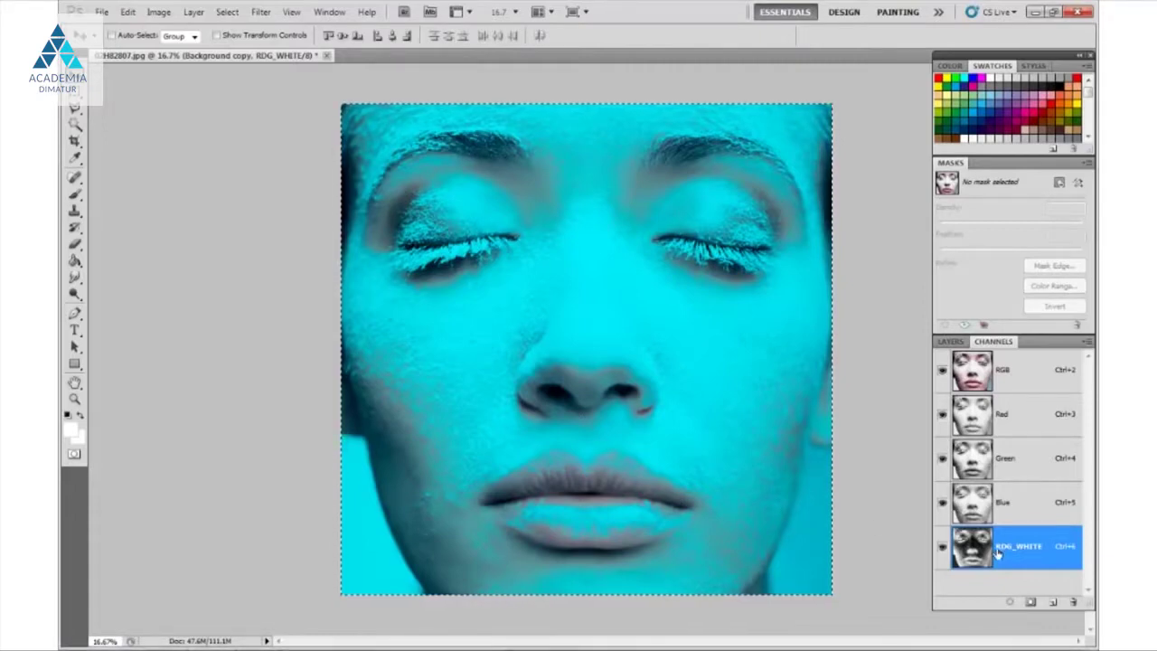
pyautogui.press('Delete')
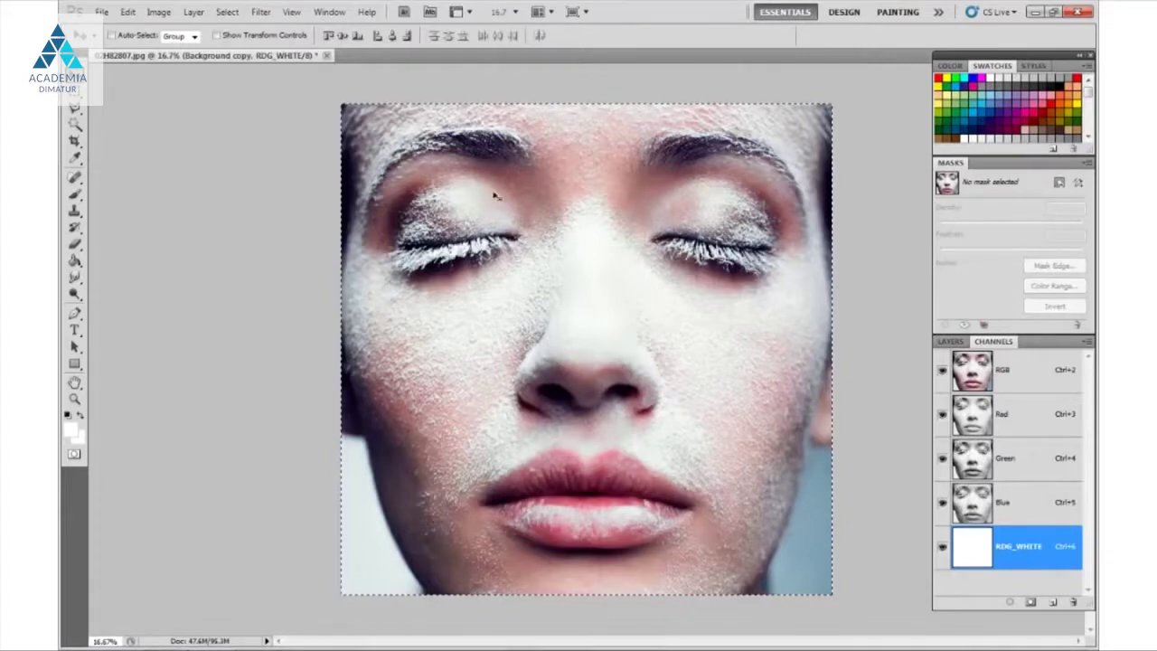
# Deselect the whole-image selection and reactivate the RGB composite channel
pyautogui.click(222, 11)
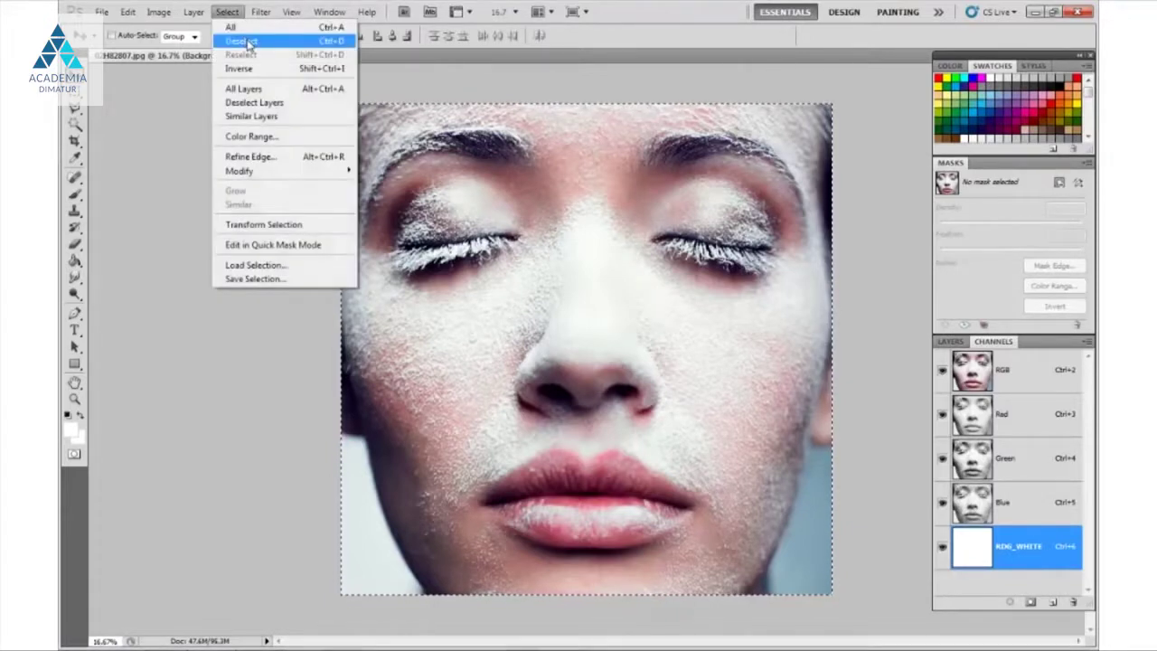
pyautogui.click(237, 39)
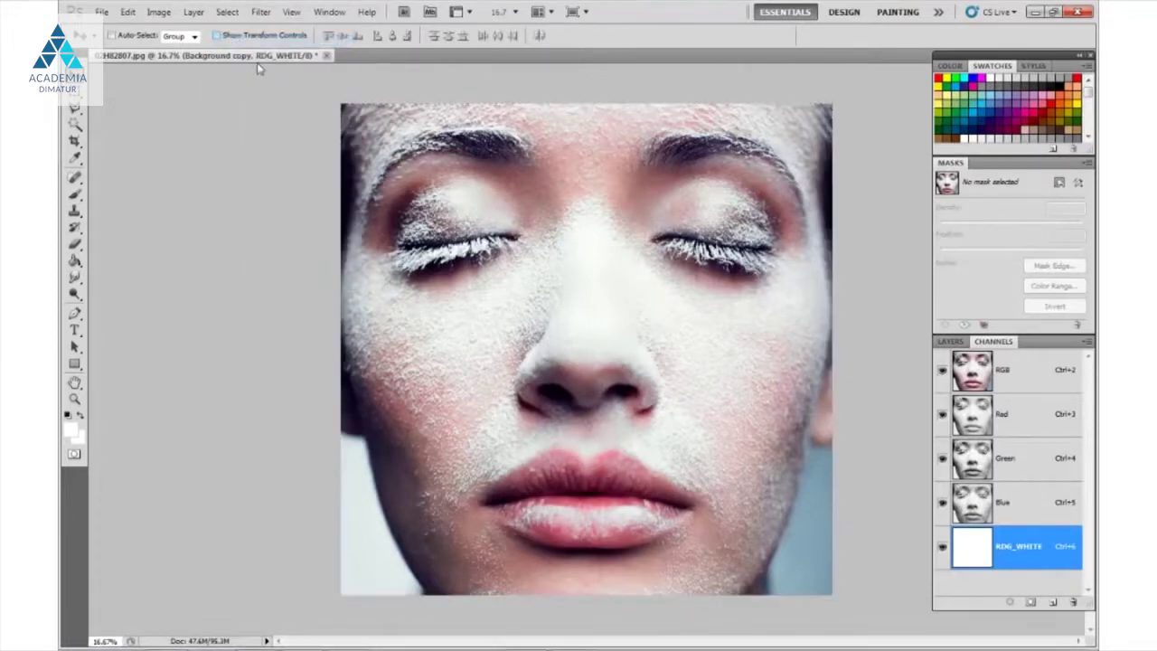
pyautogui.click(1016, 375)
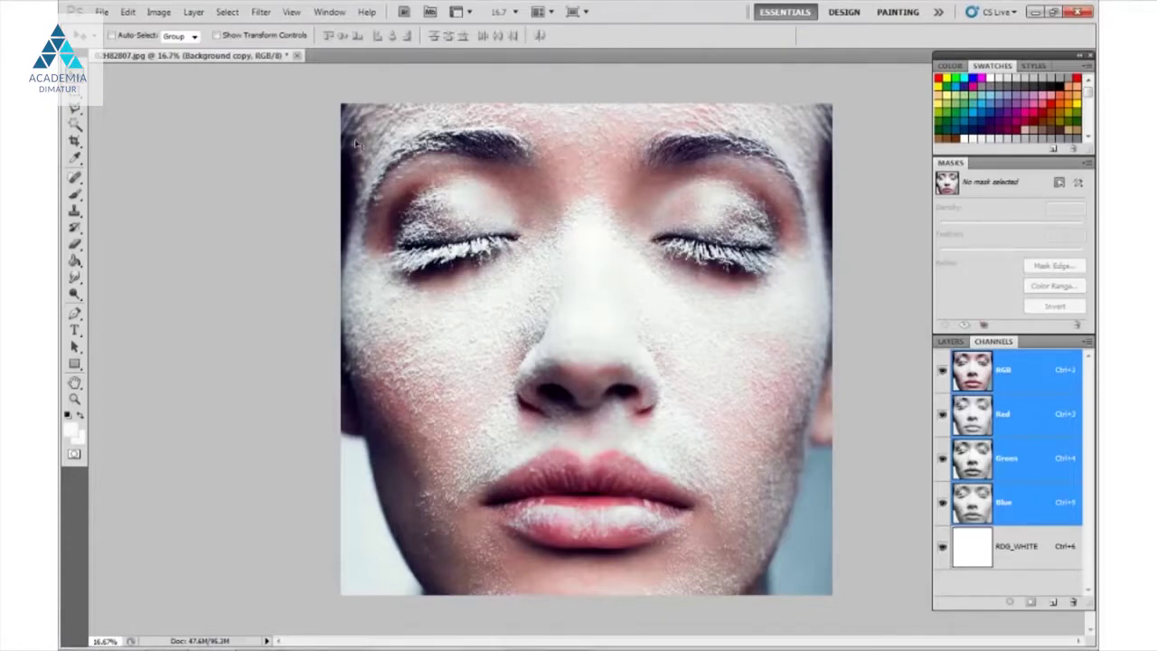
# Trial a Polygonal Lasso selection around the nose, then deselect it
pyautogui.moveTo(75, 108); pyautogui.dragTo(116, 127)
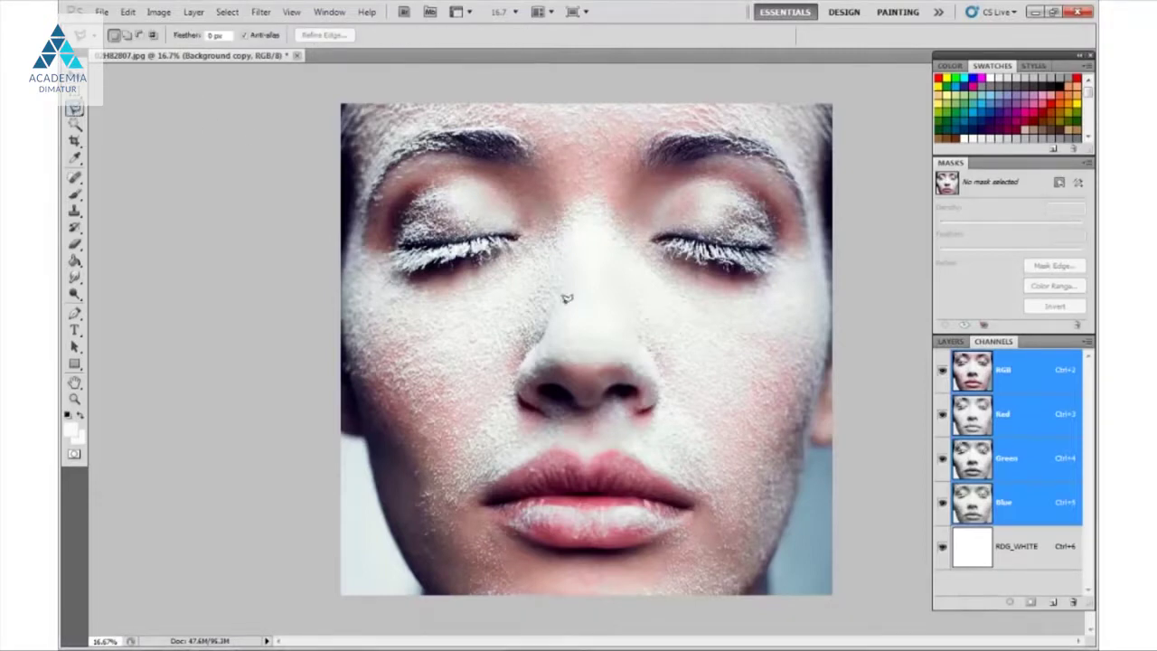
pyautogui.click(513, 294)
pyautogui.click(580, 202)
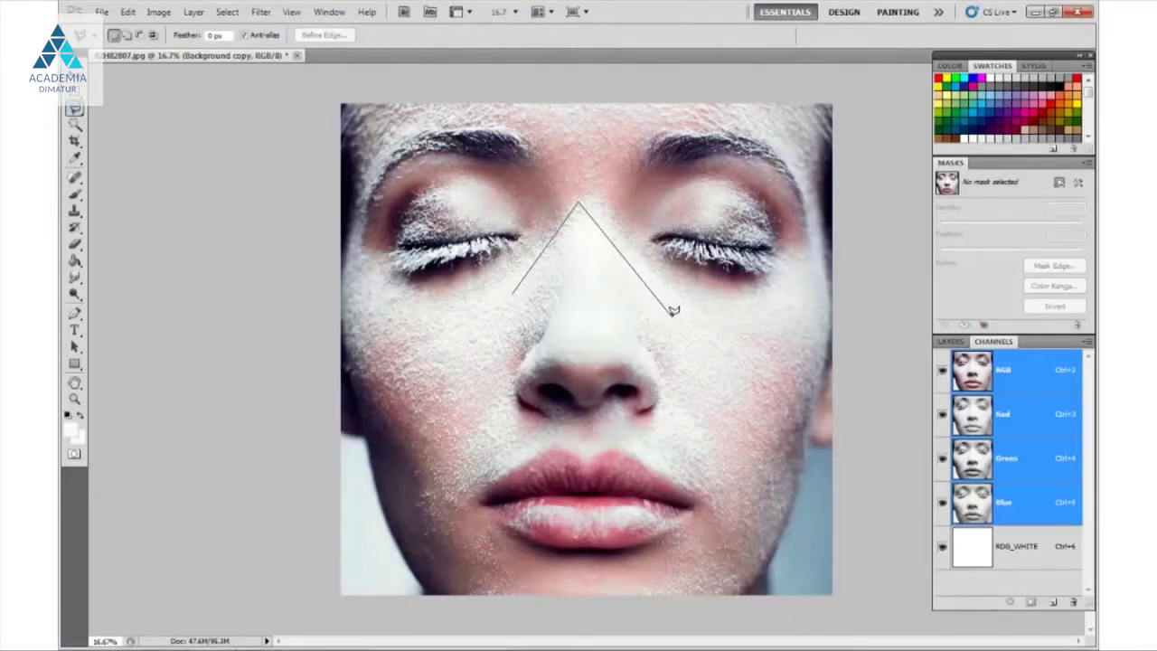
pyautogui.click(672, 316)
pyautogui.click(685, 422)
pyautogui.click(512, 430)
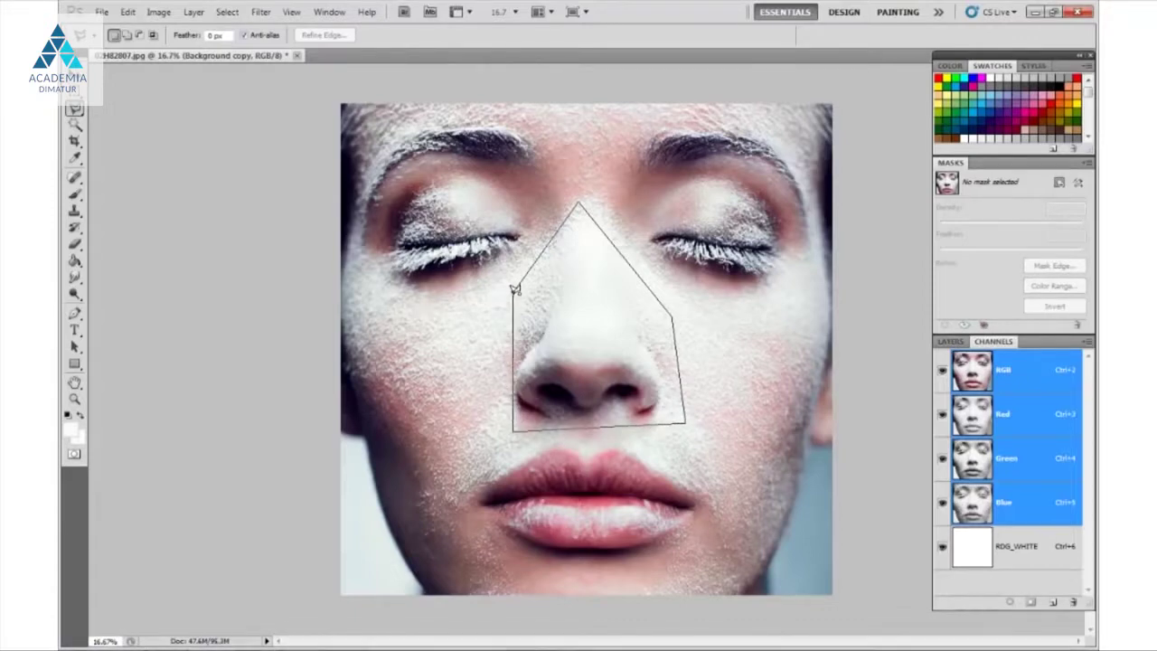
pyautogui.click(514, 295)
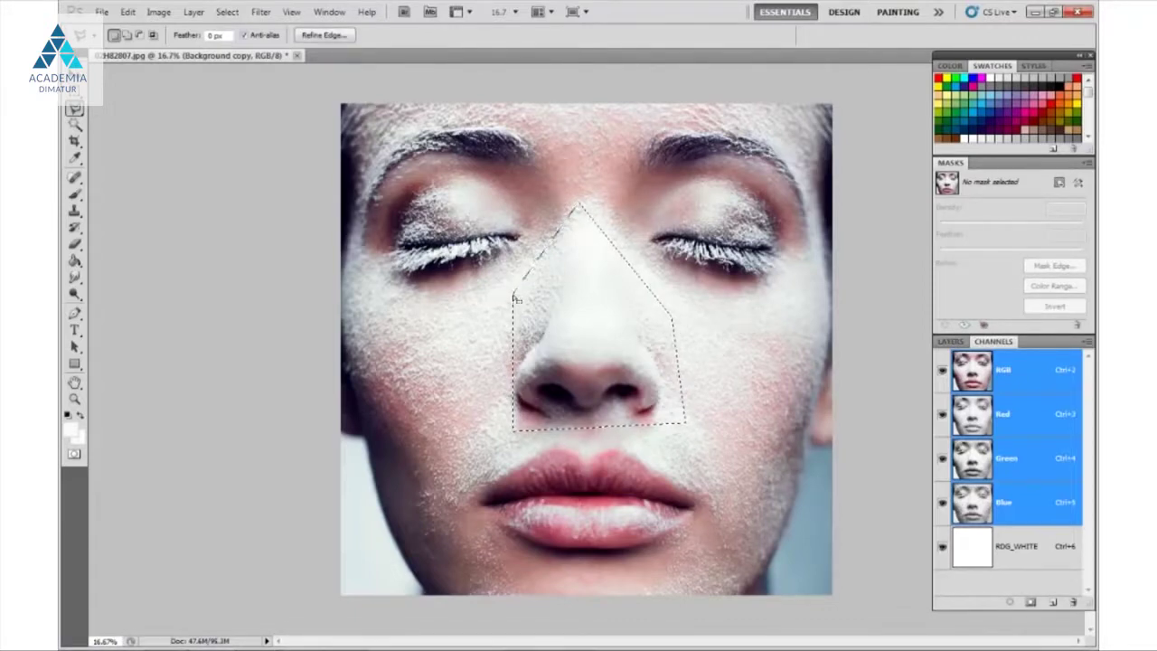
pyautogui.hotkey('ctrl', 'd')
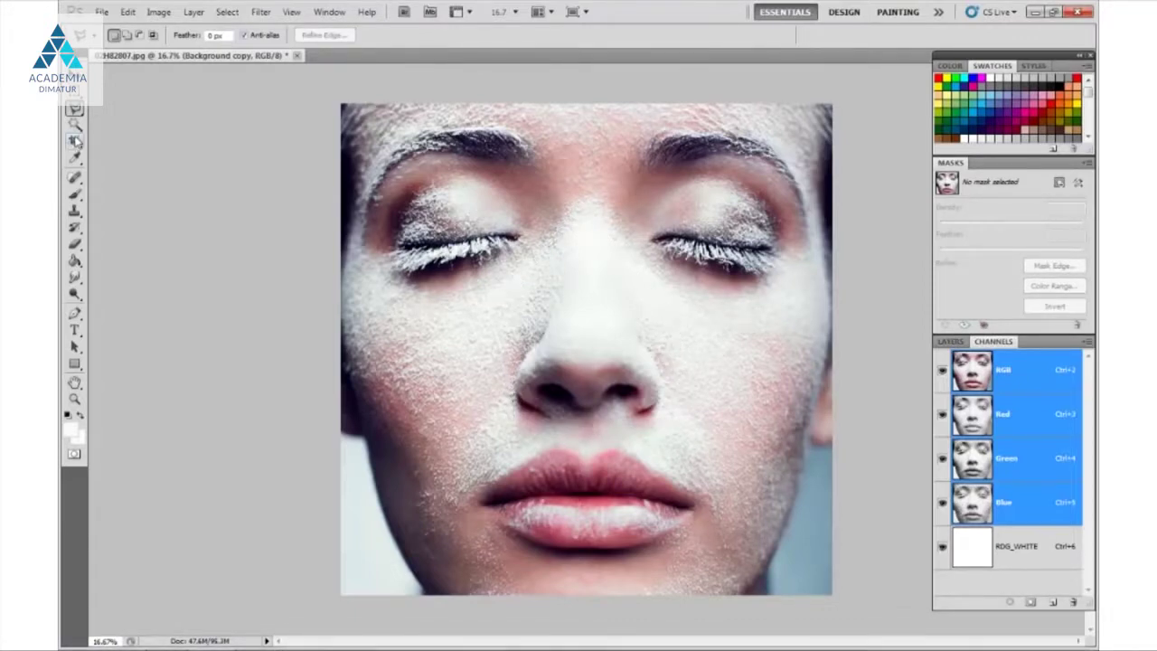
# Trial a Magic Wand selection of the light skin, deselect, and bring up Color Range
pyautogui.click(76, 127)
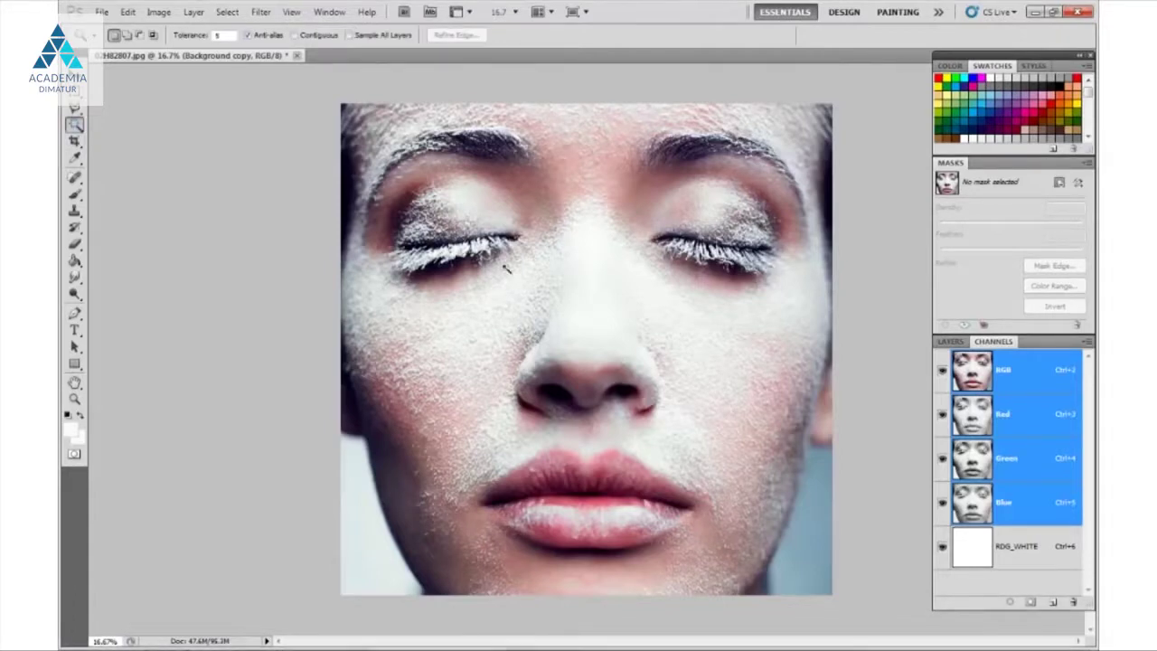
pyautogui.click(517, 197)
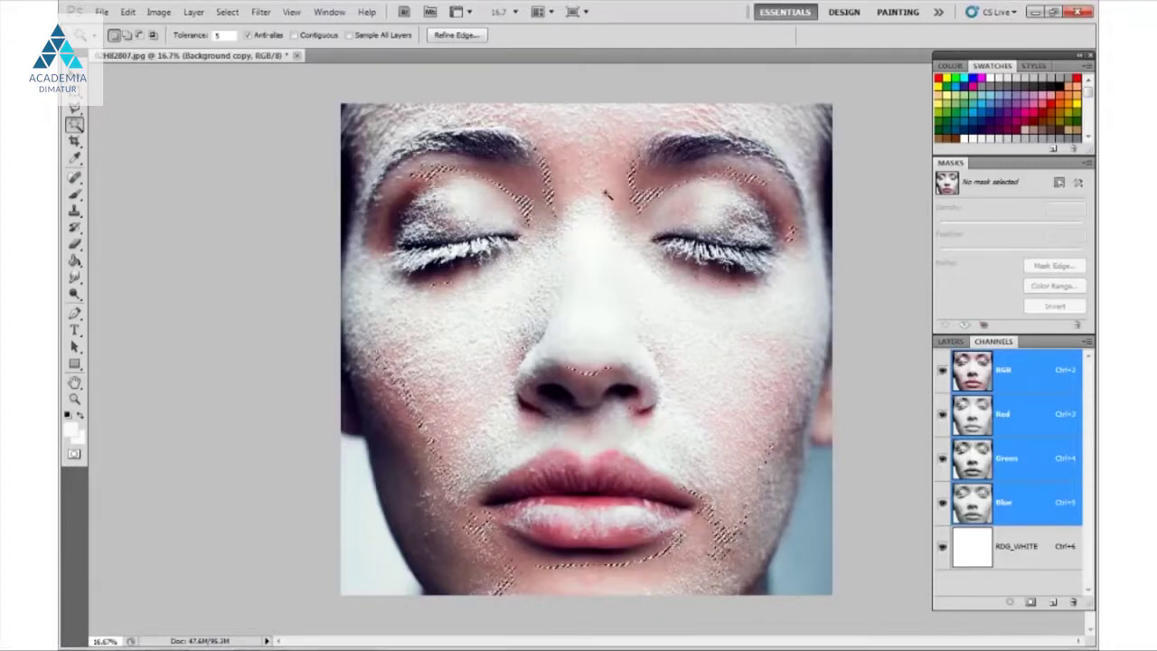
pyautogui.hotkey('ctrl', 'd')
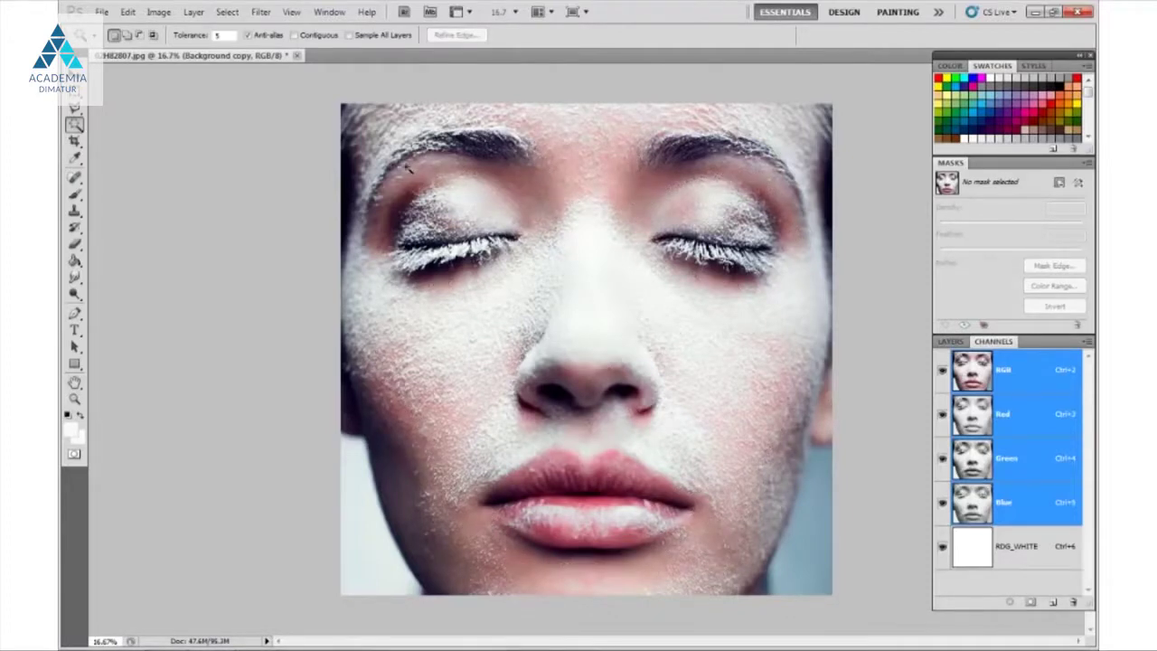
pyautogui.click(227, 12)
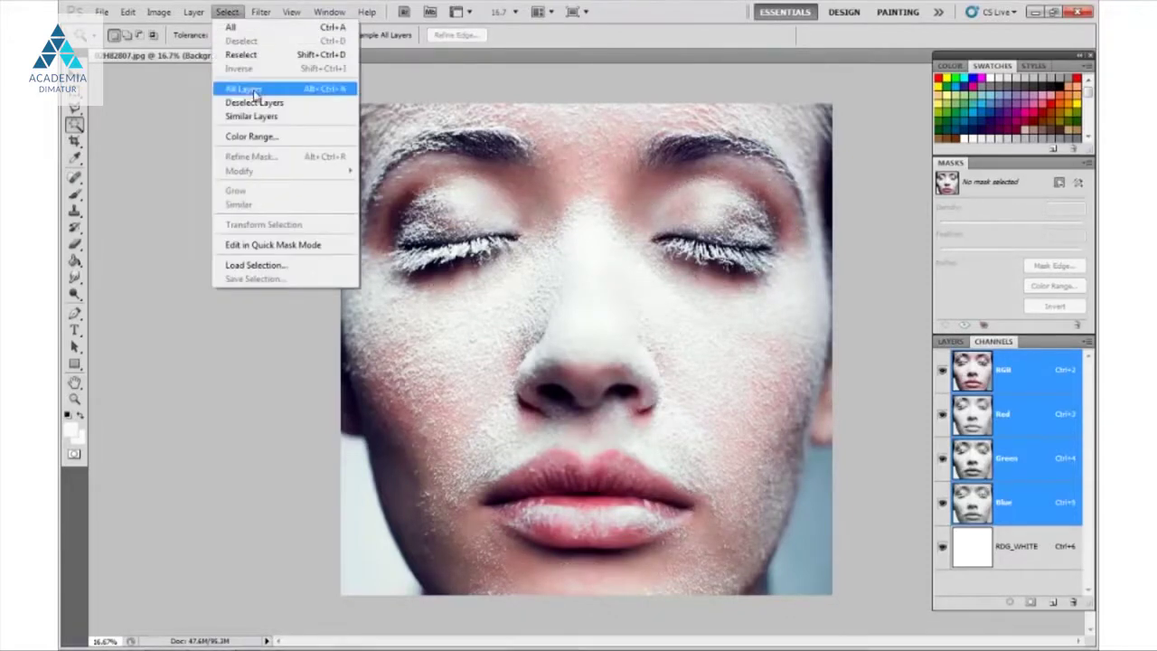
pyautogui.click(262, 136)
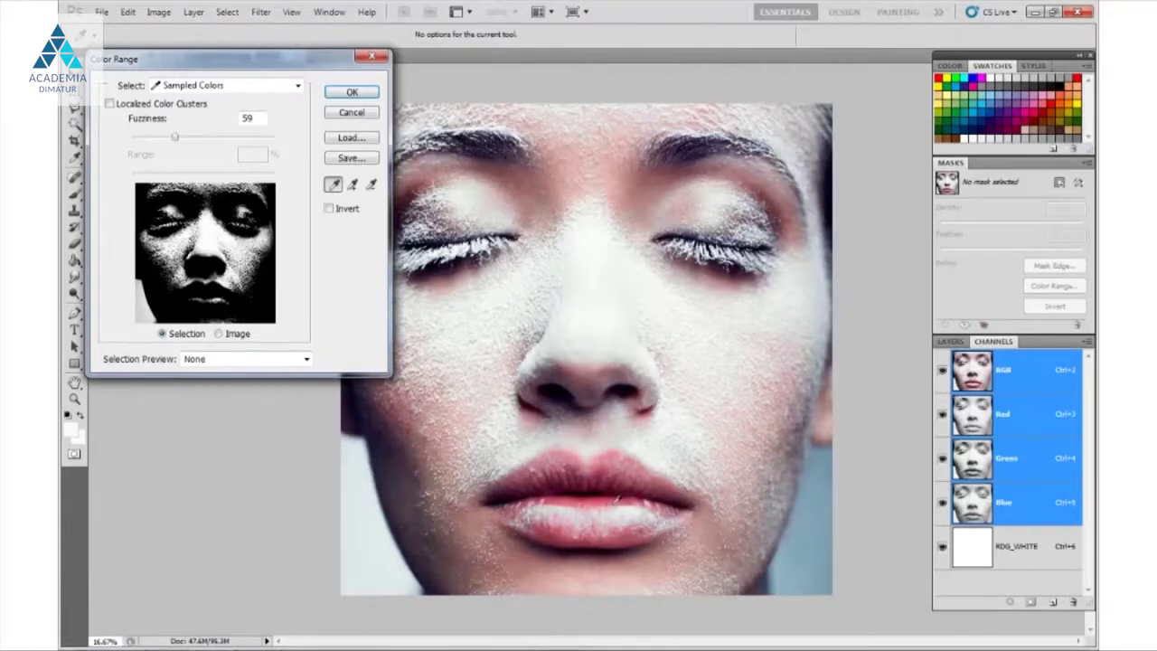
# In Color Range, sample the nose's white powder, set Fuzziness to about 73, and accept
pyautogui.click(616, 498)
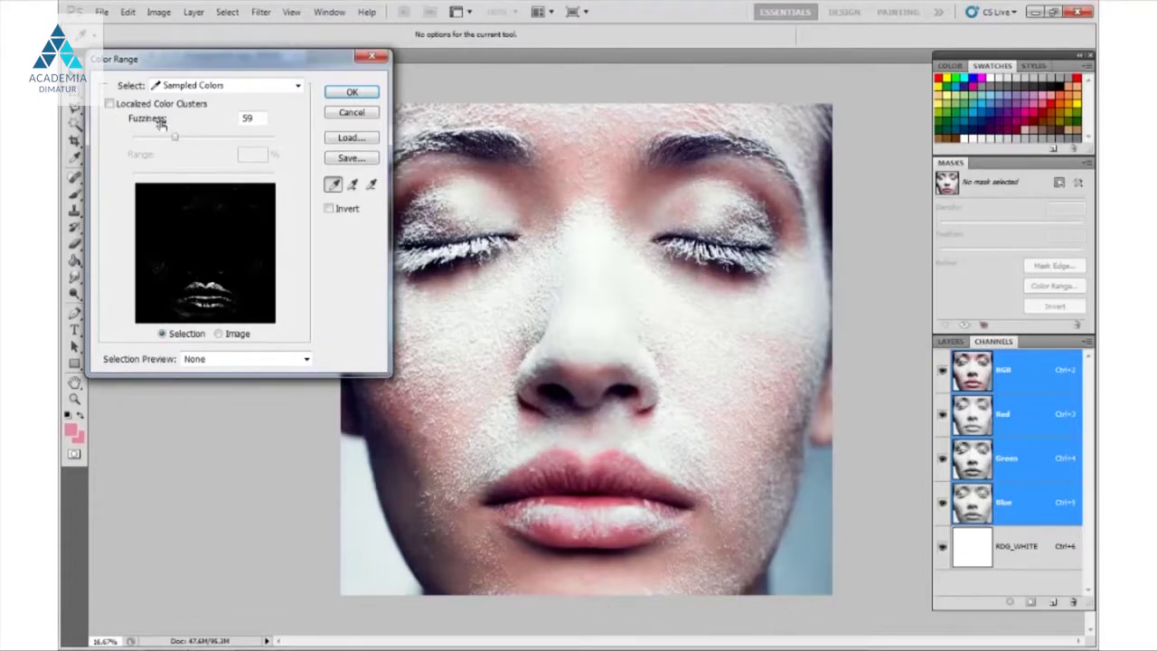
pyautogui.moveTo(175, 137); pyautogui.dragTo(223, 144)
pyautogui.moveTo(224, 144); pyautogui.dragTo(190, 141)
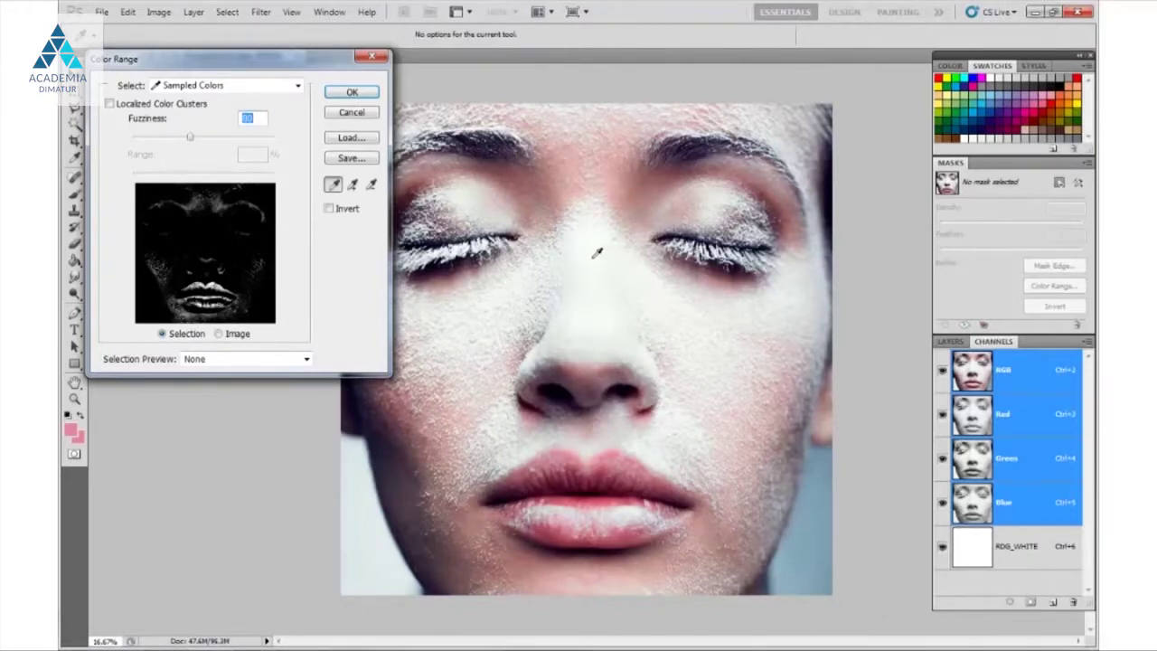
pyautogui.click(595, 253)
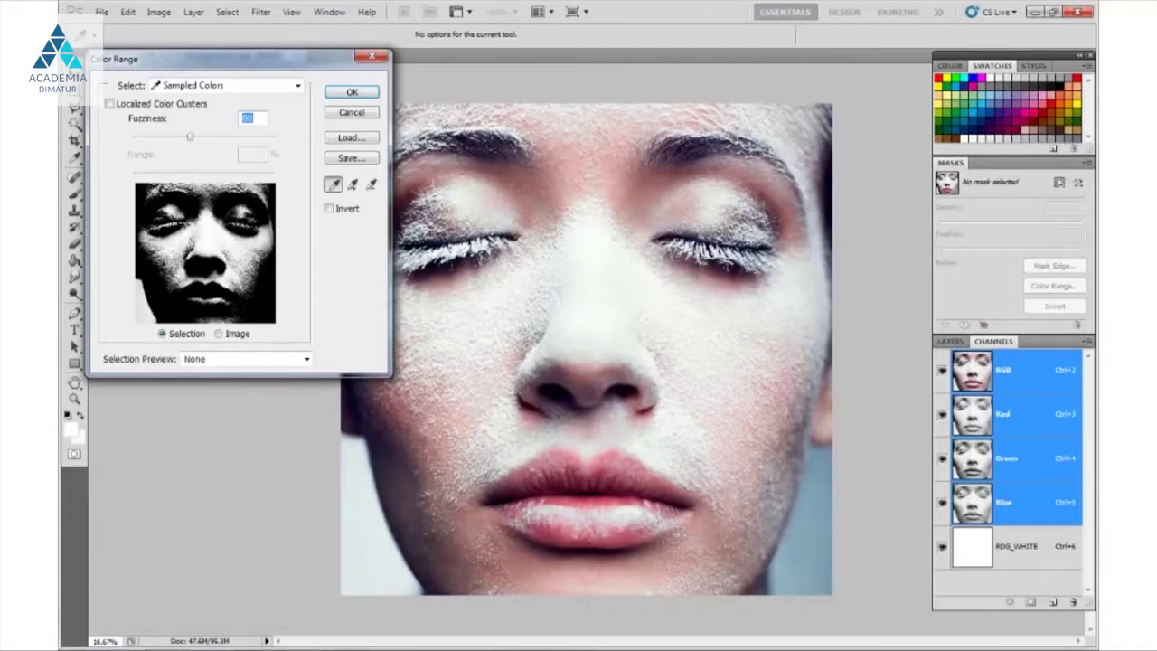
pyautogui.moveTo(189, 136); pyautogui.dragTo(182, 139)
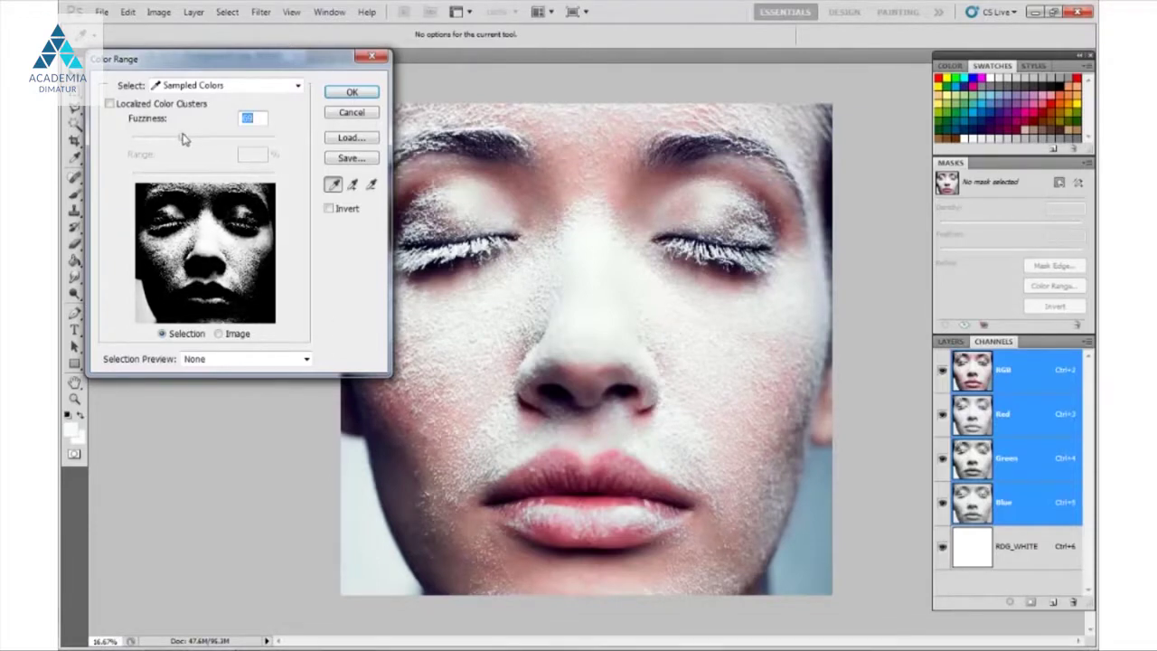
pyautogui.moveTo(181, 138); pyautogui.dragTo(186, 138)
pyautogui.click(351, 92)
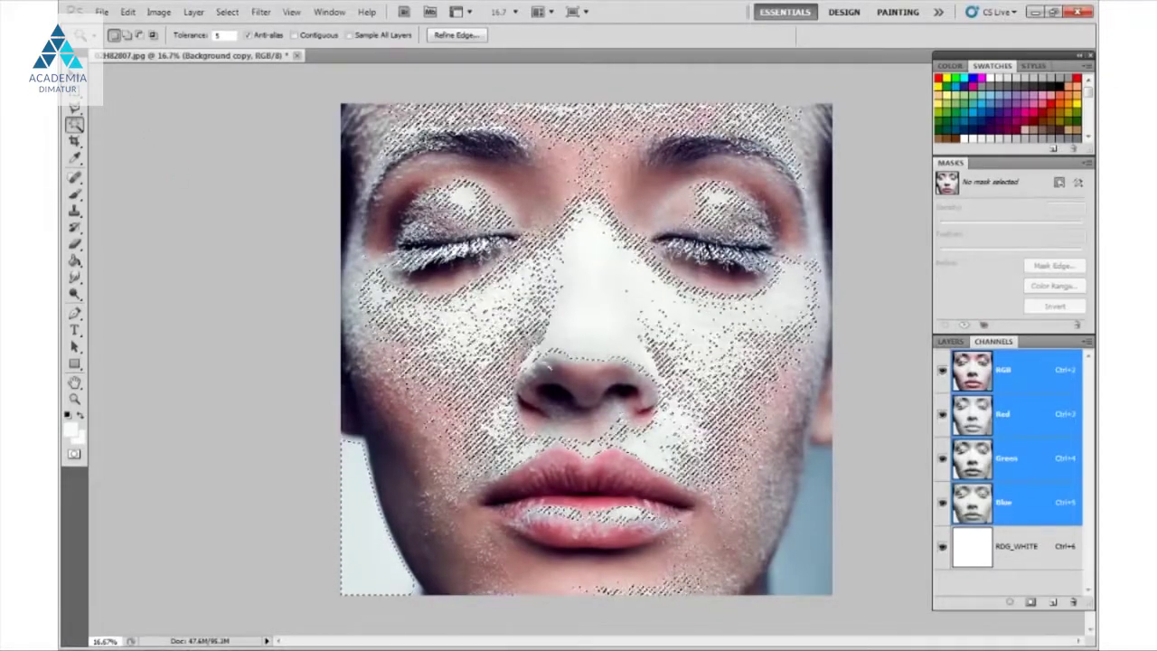
# Fill the powder selection into the RDG_WHITE channel and deselect
pyautogui.click(1014, 552)
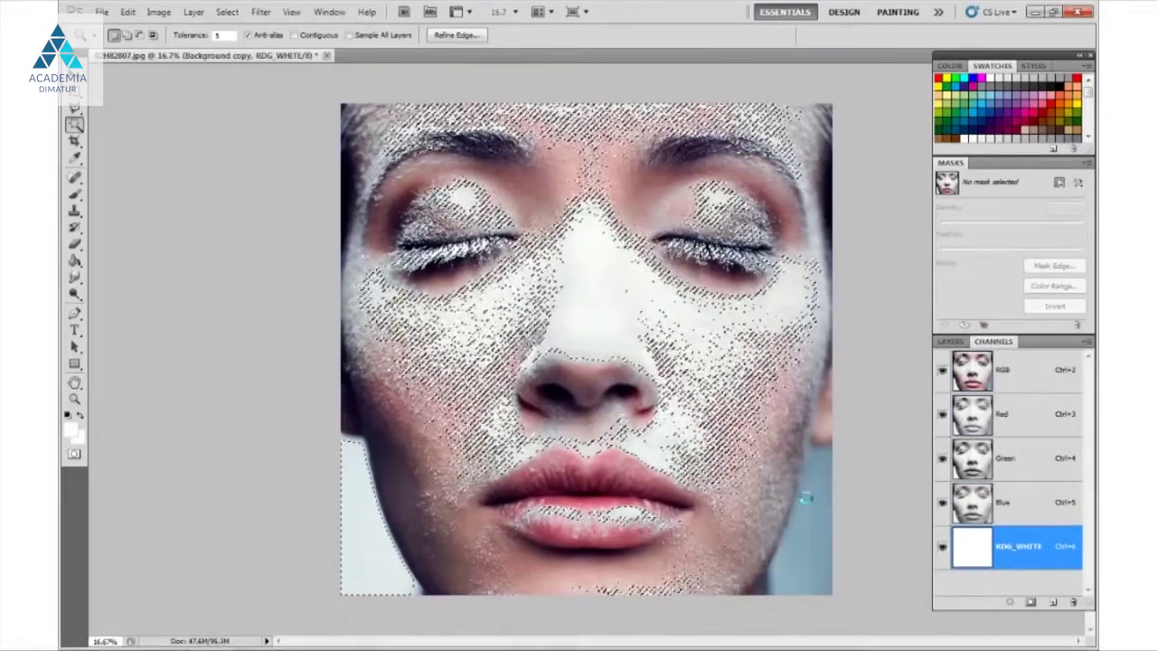
pyautogui.hotkey('alt', 'BackSpace')
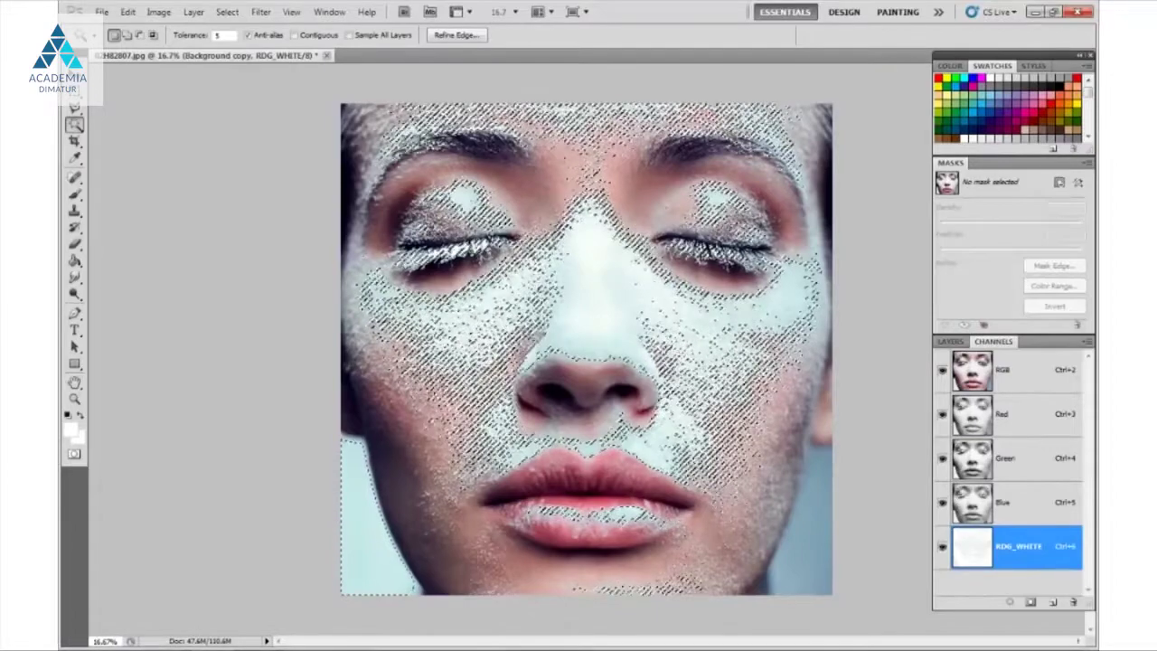
pyautogui.hotkey('ctrl', 'd')
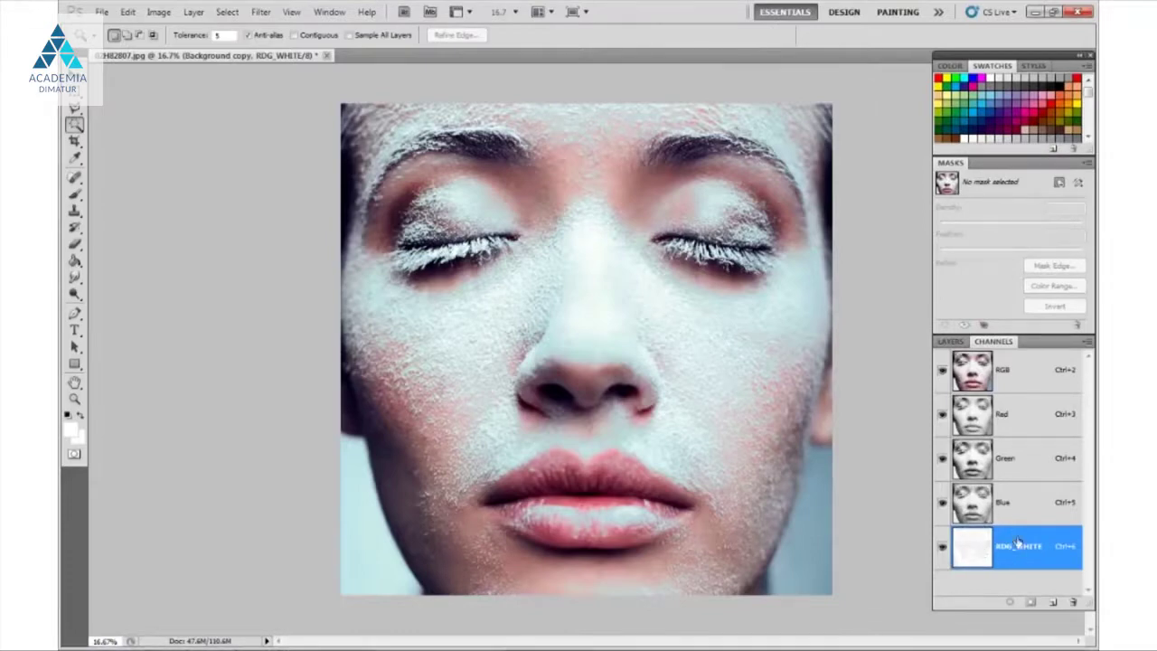
# Set the Channels panel to the largest thumbnail size
pyautogui.click(1087, 341)
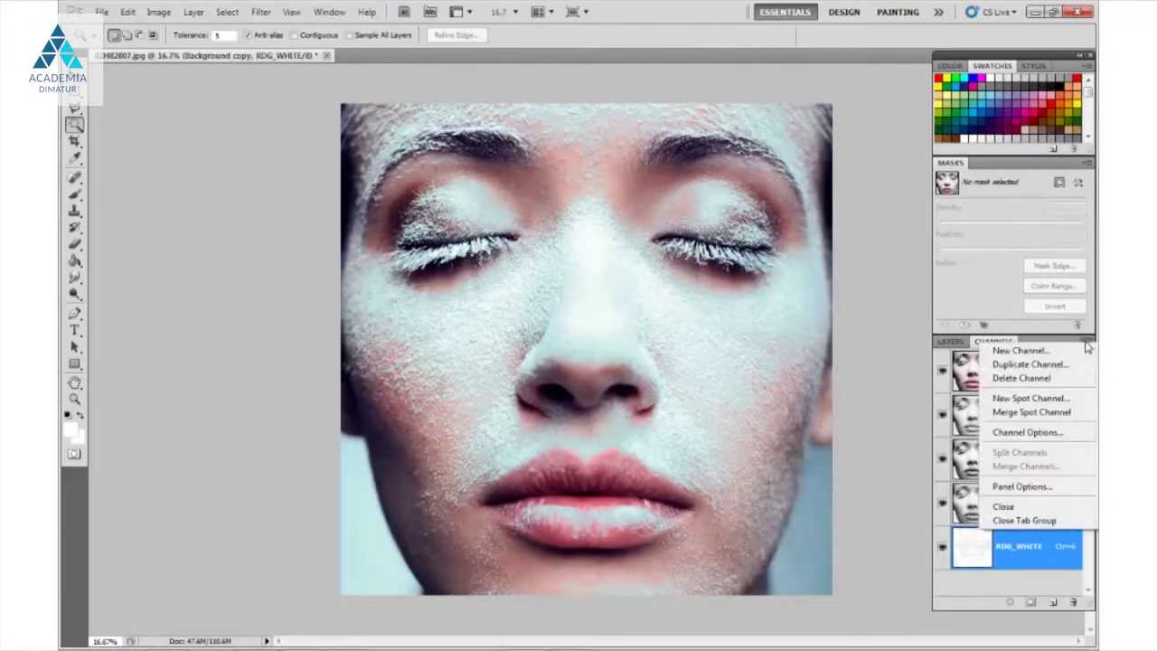
pyautogui.click(1038, 486)
pyautogui.click(455, 274)
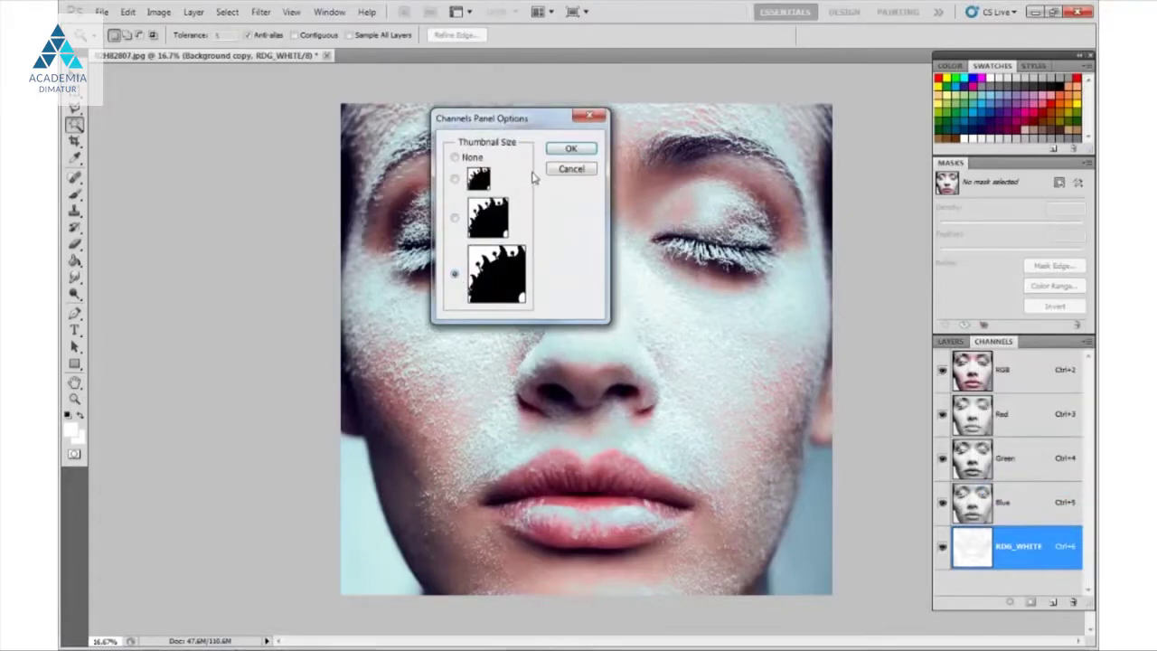
pyautogui.click(557, 146)
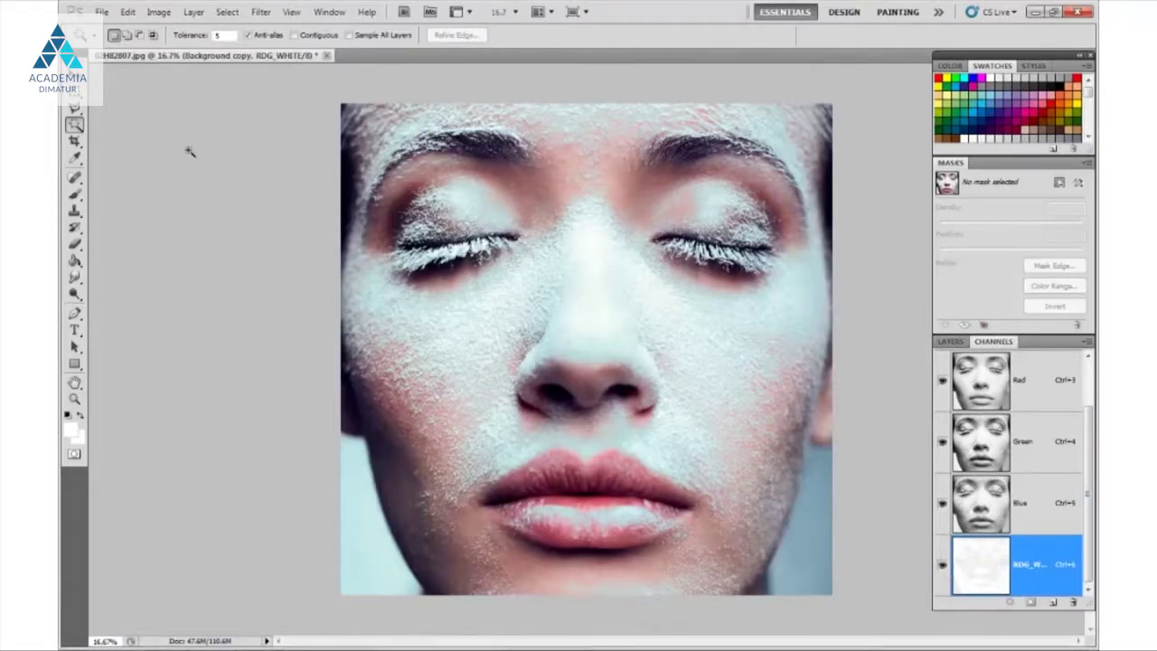
pyautogui.click(102, 12)
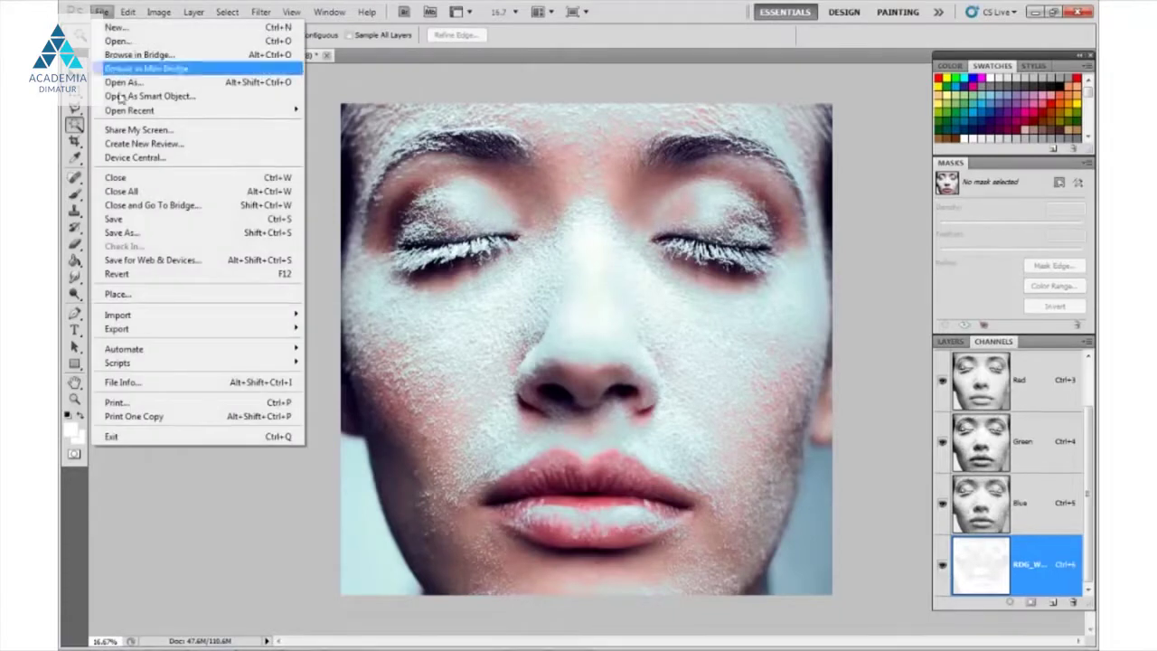
# Save the image as a Photoshop PDF and acknowledge the PDF settings notice
pyautogui.click(160, 237)
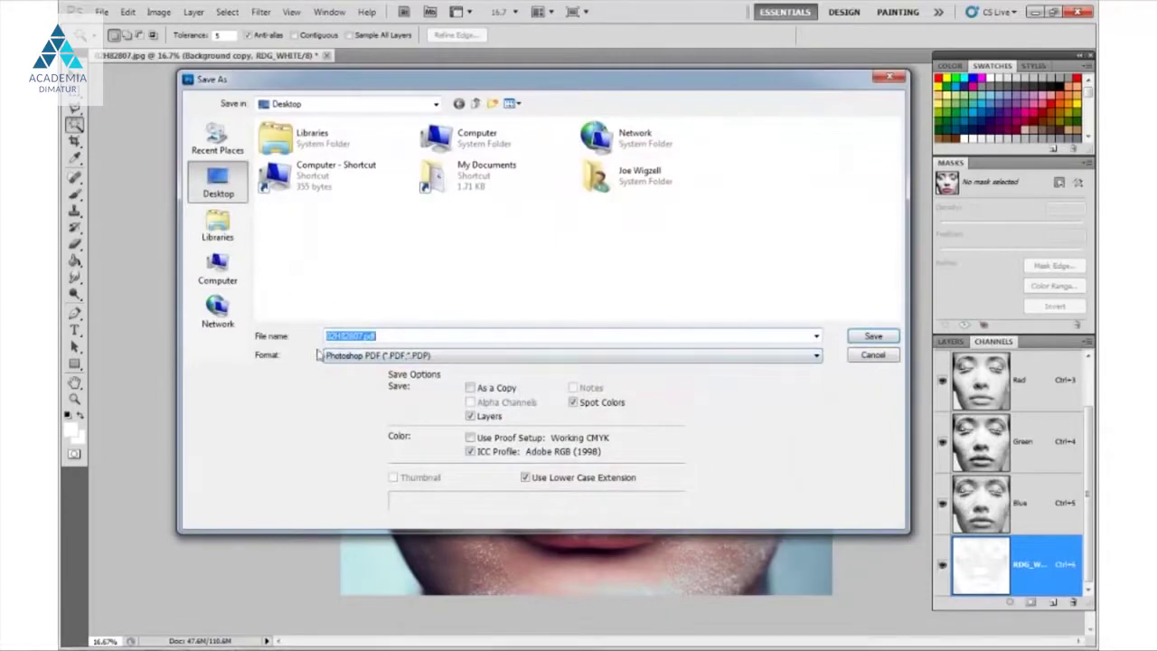
pyautogui.click(329, 357)
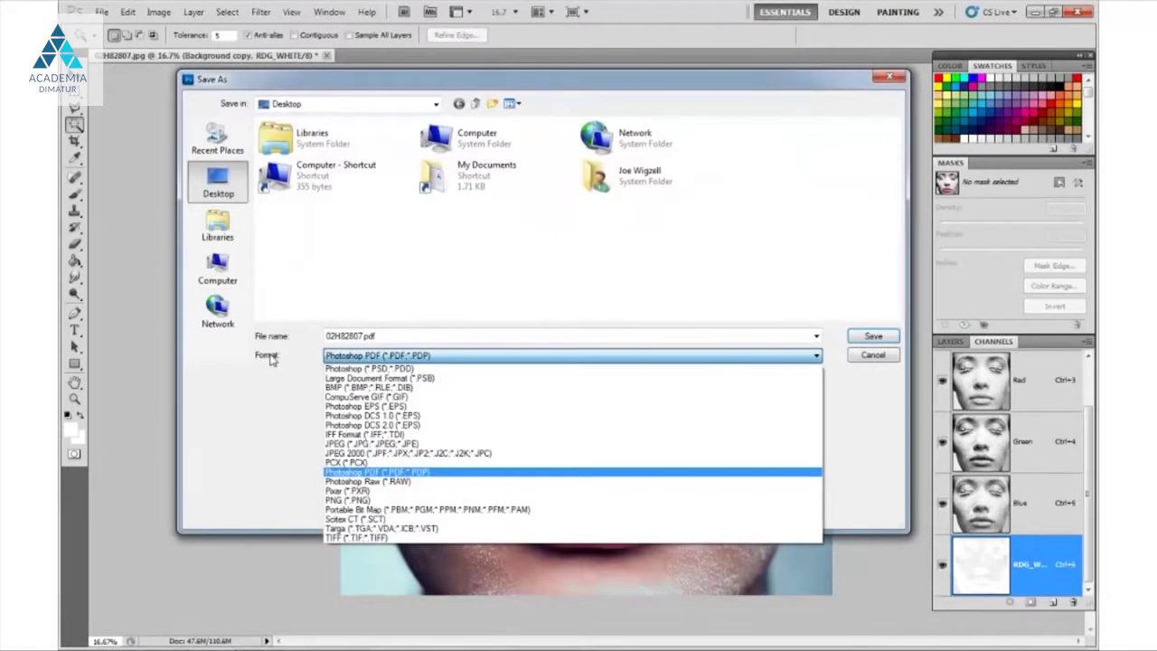
pyautogui.press('Down')
pyautogui.press('Up')
pyautogui.press('Up')
pyautogui.press('Up')
pyautogui.press('Up')
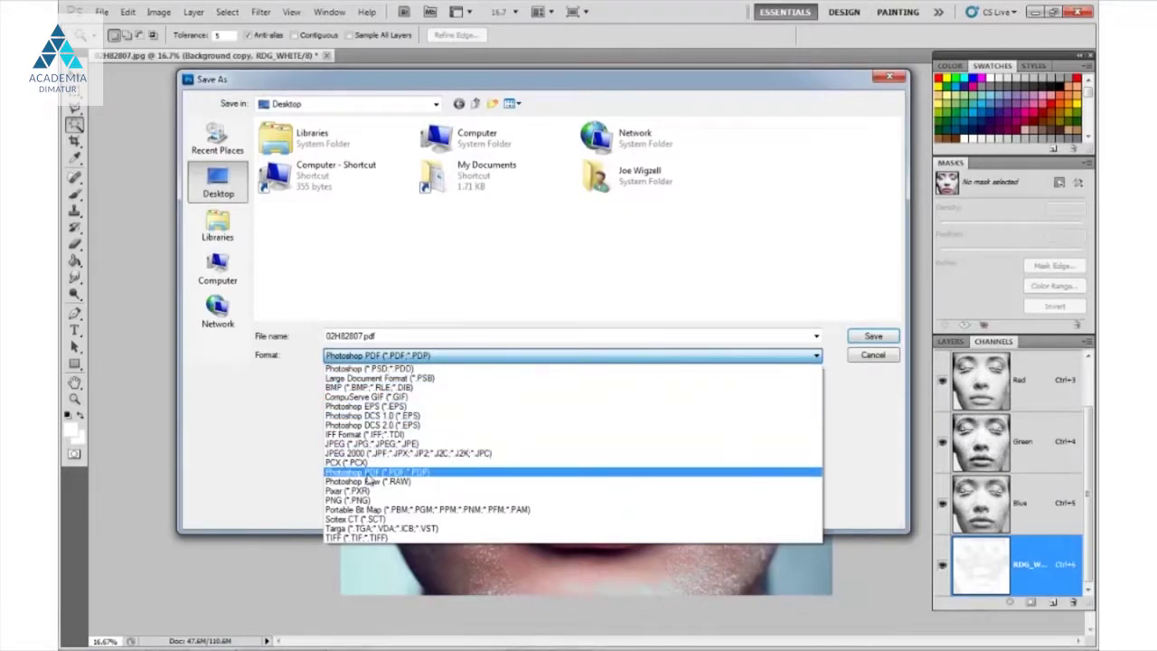
pyautogui.click(376, 472)
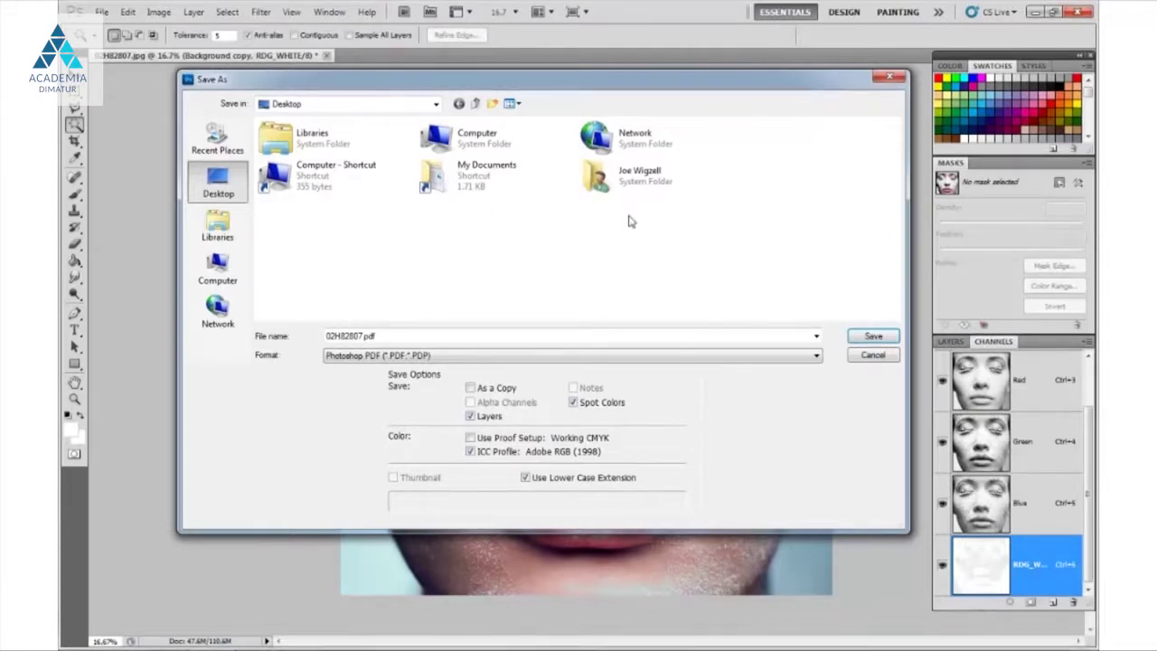
pyautogui.click(856, 338)
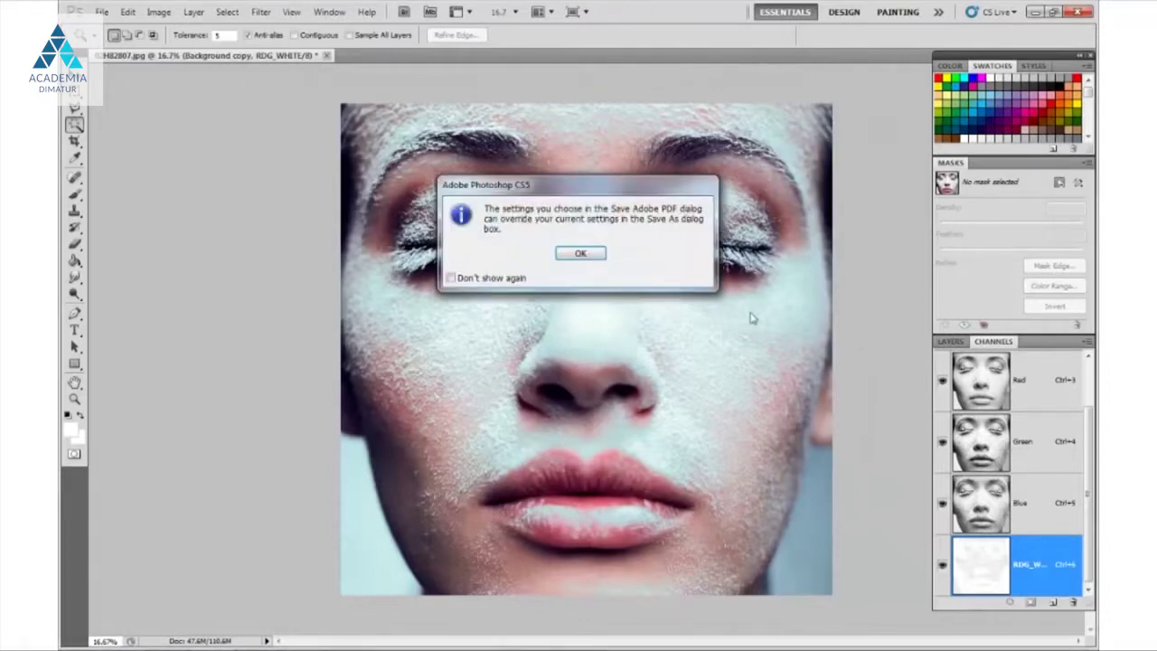
pyautogui.click(587, 253)
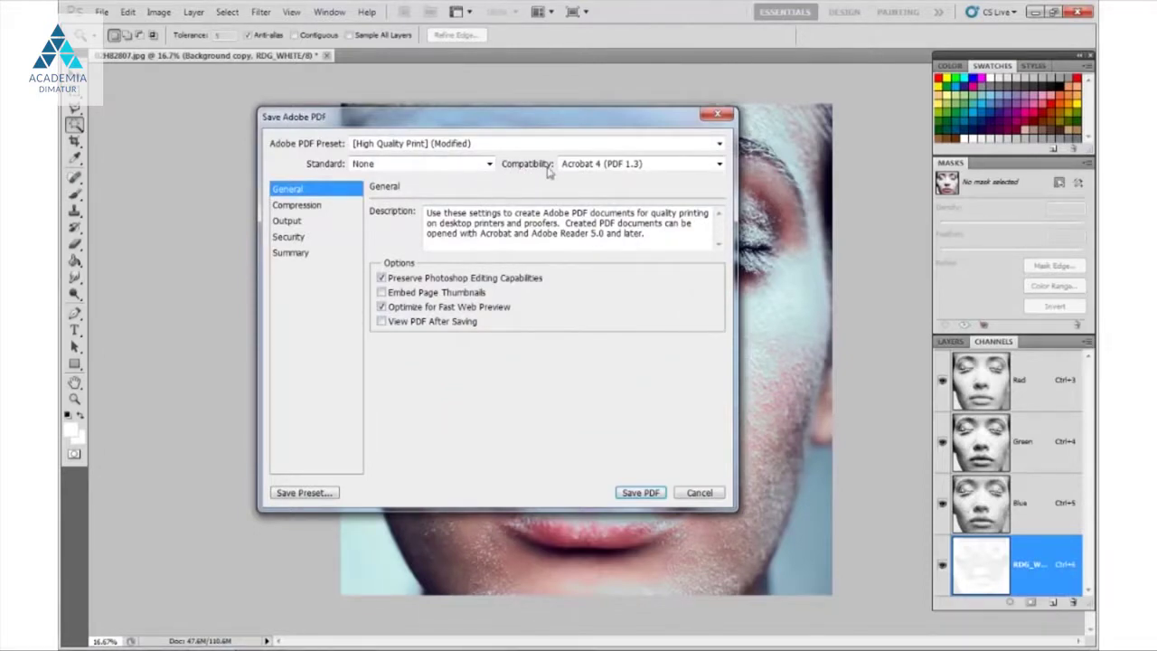
# Keep Acrobat 4 (PDF 1.3) compatibility, save the PDF, and accept the warning
pyautogui.click(579, 164)
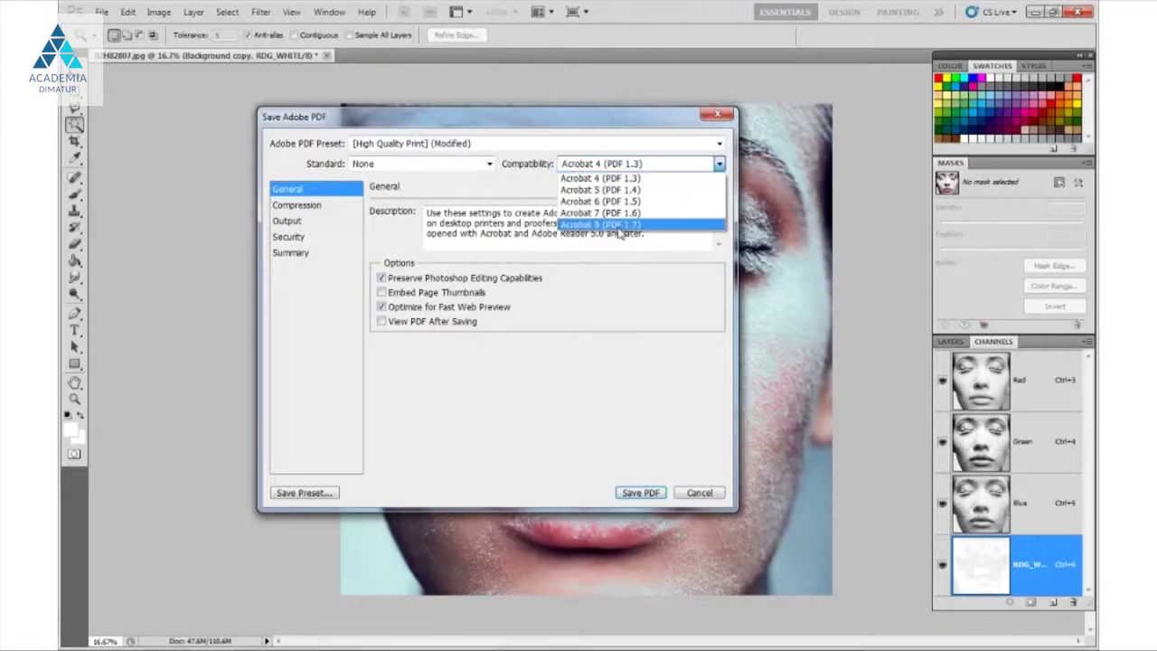
pyautogui.click(626, 182)
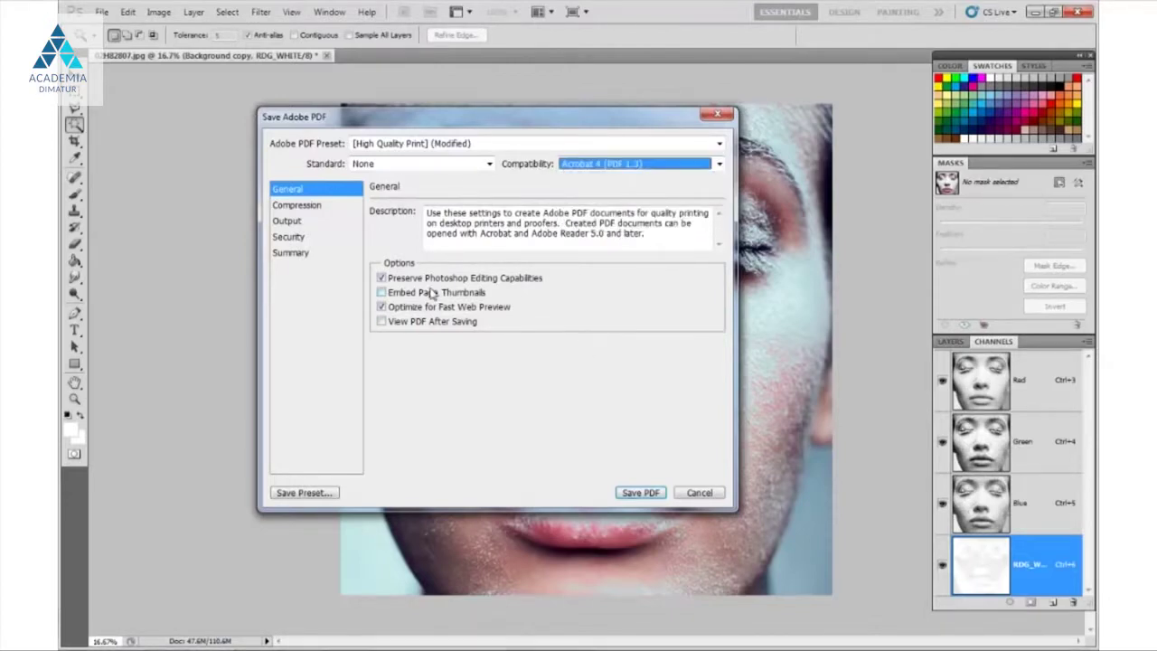
pyautogui.click(640, 493)
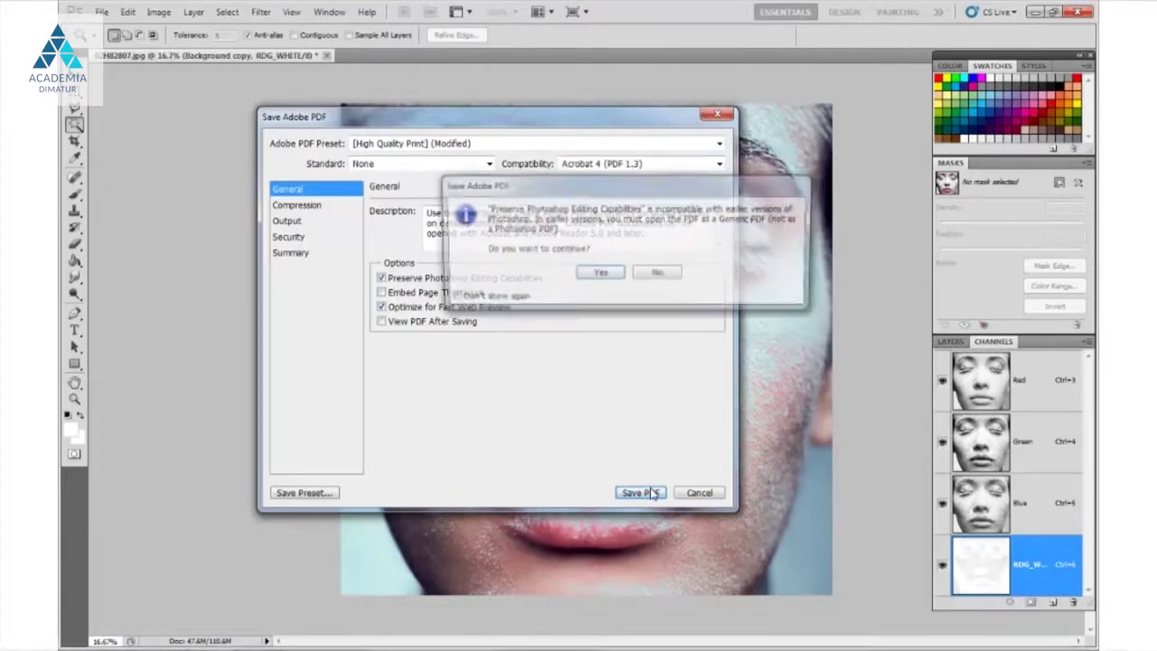
pyautogui.moveTo(491, 187); pyautogui.dragTo(474, 196)
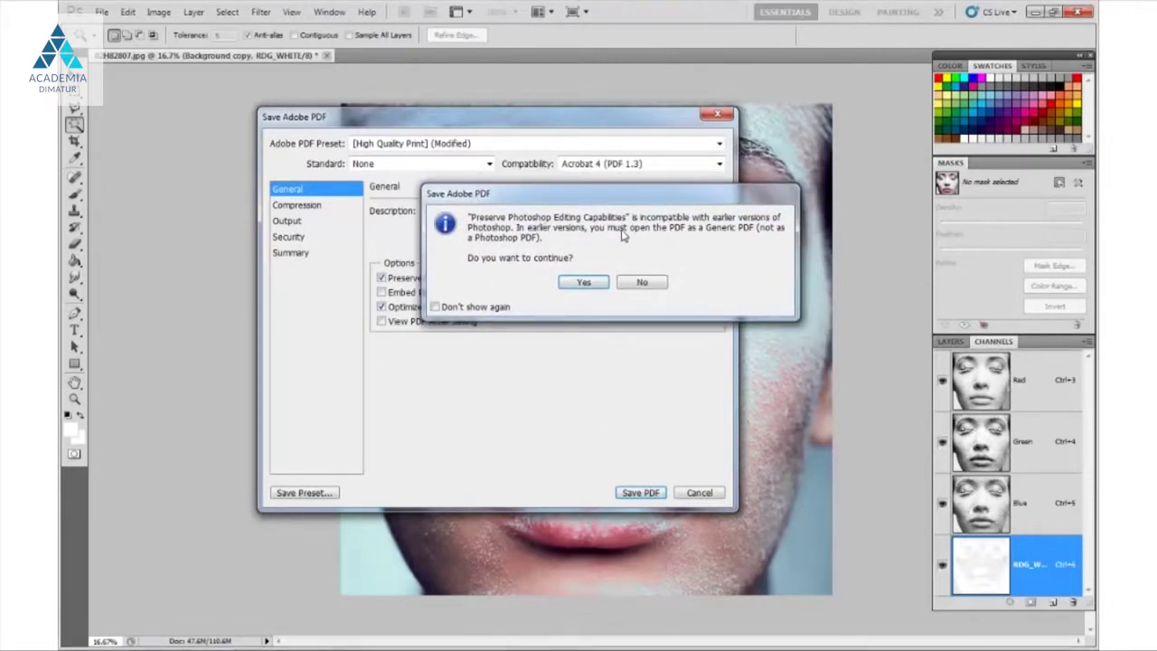
pyautogui.click(584, 282)
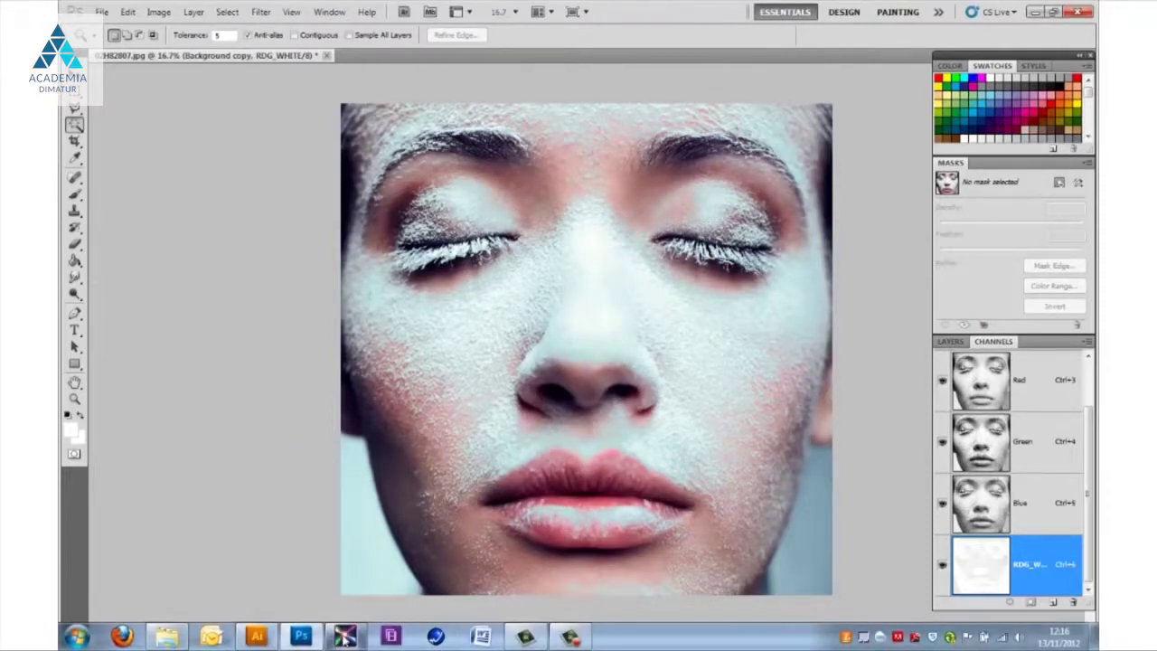
pyautogui.click(345, 636)
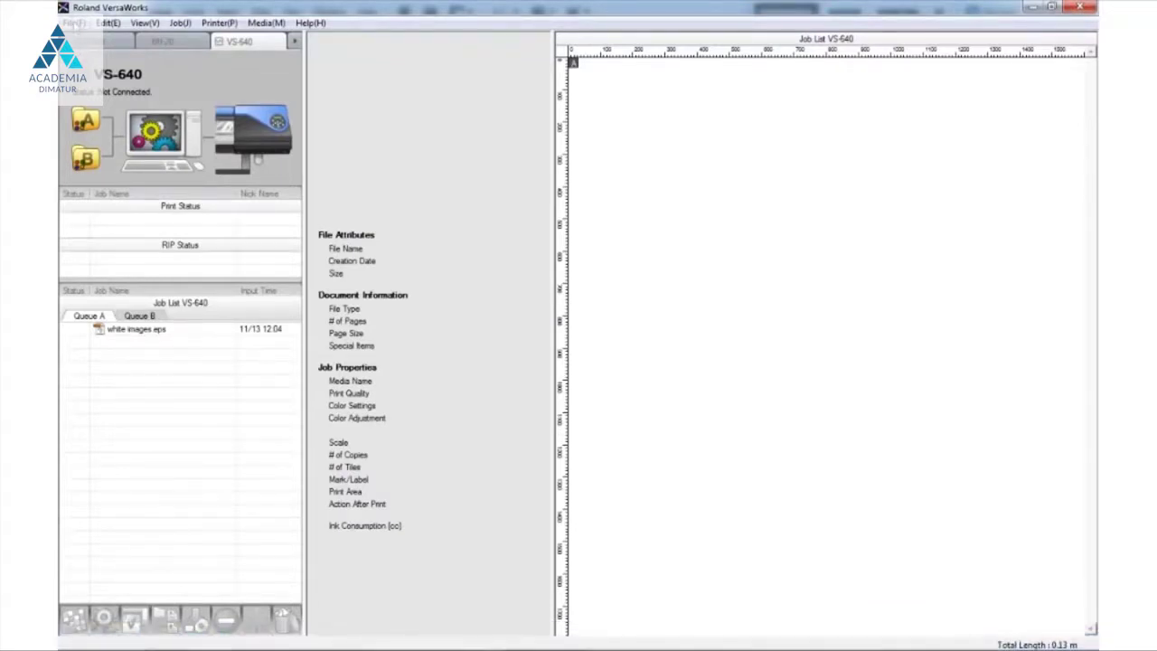
# Add 02H82807.pdf to Queue A as a job and select it to view details
pyautogui.click(72, 23)
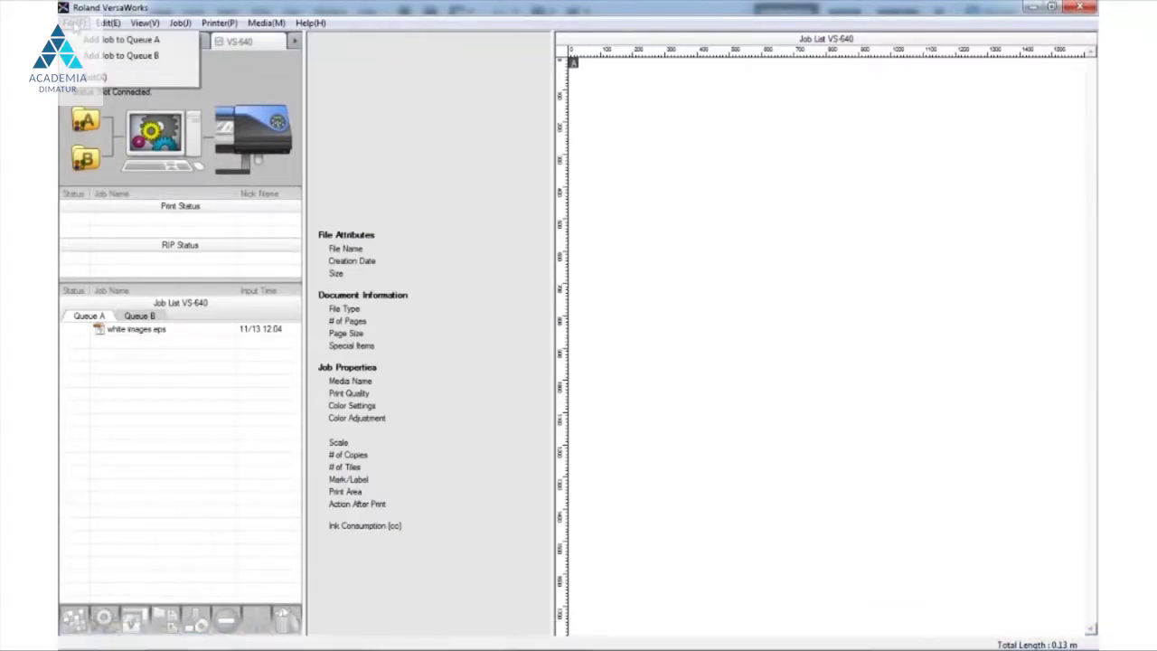
pyautogui.click(94, 41)
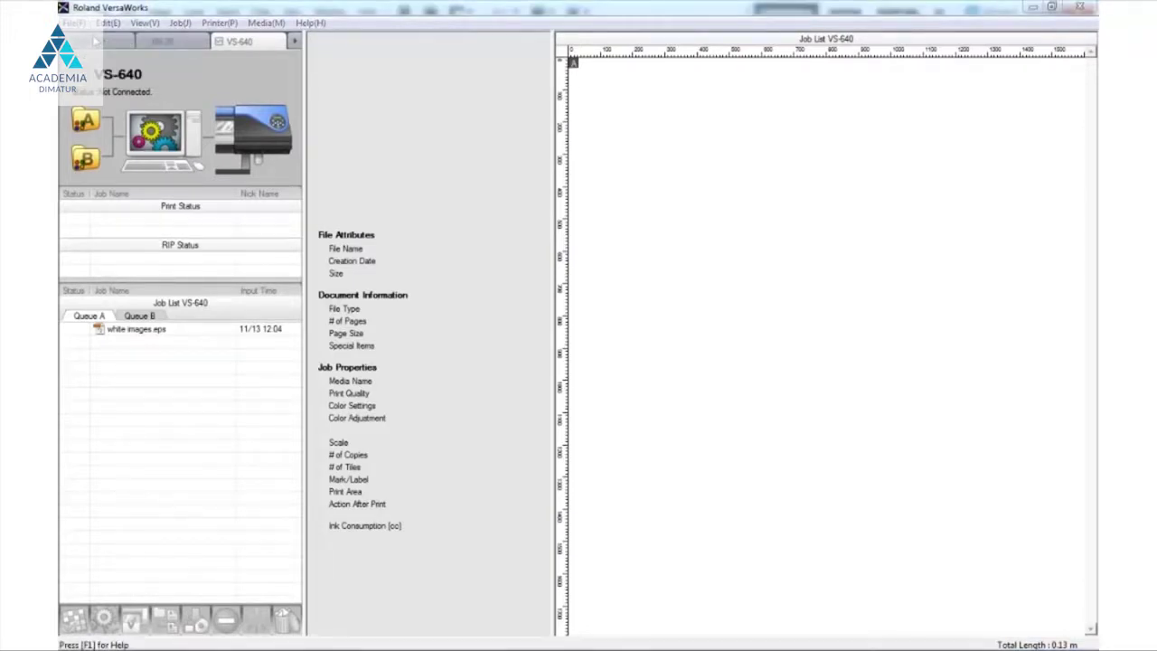
pyautogui.scroll(-3, 520, 343)
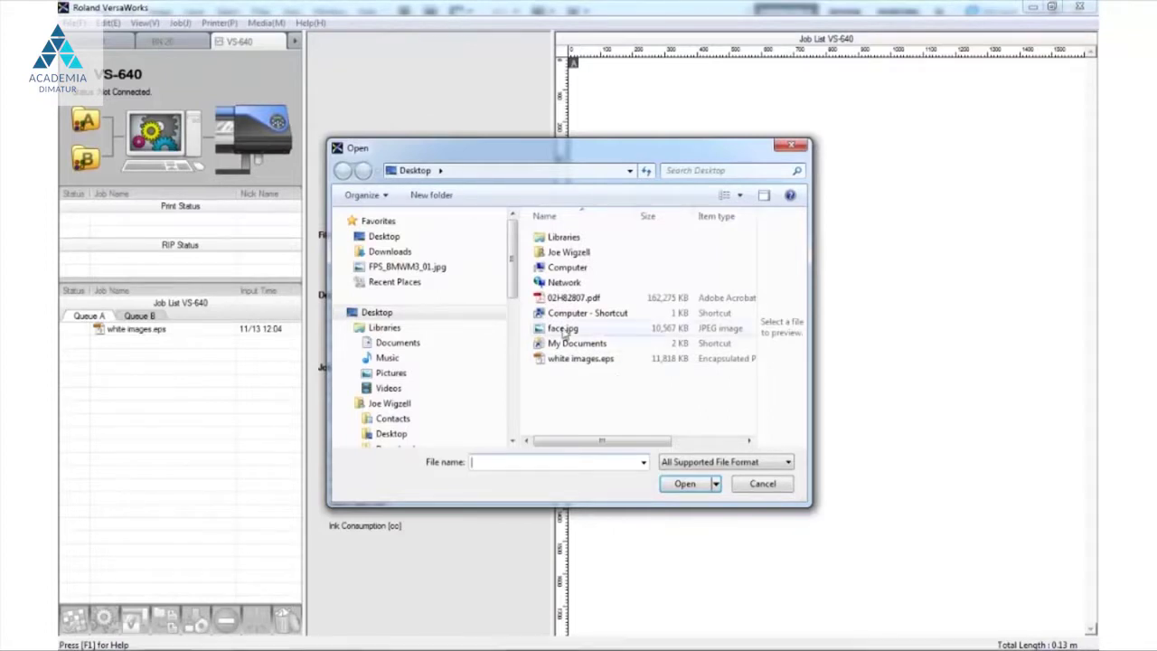
pyautogui.click(572, 301)
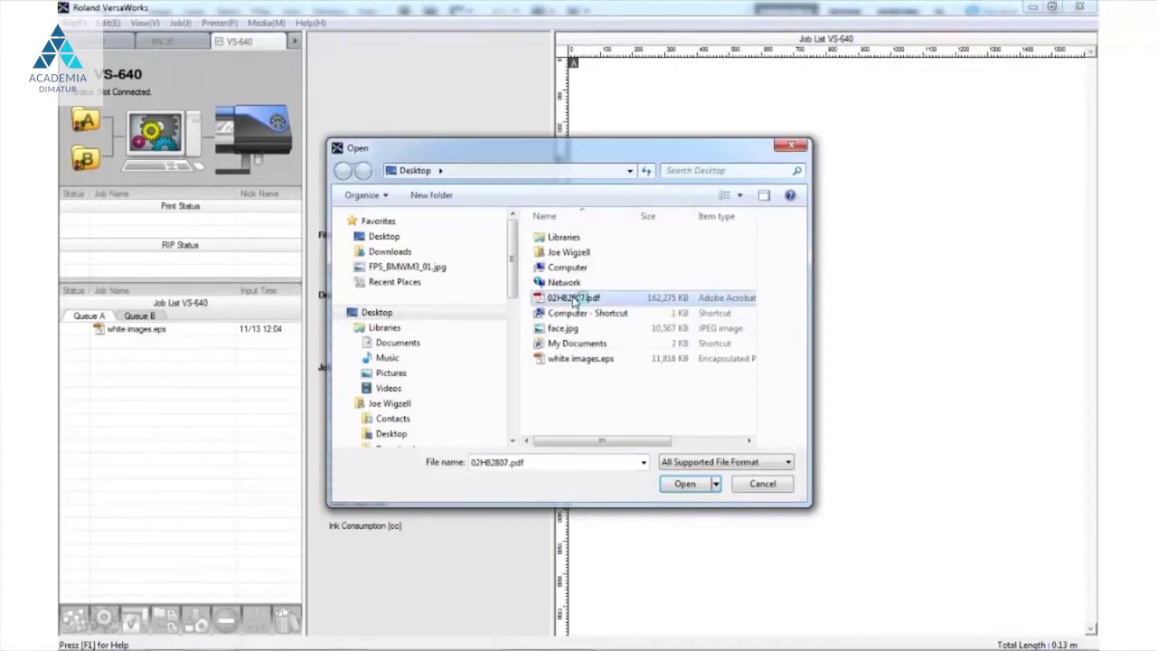
pyautogui.click(685, 485)
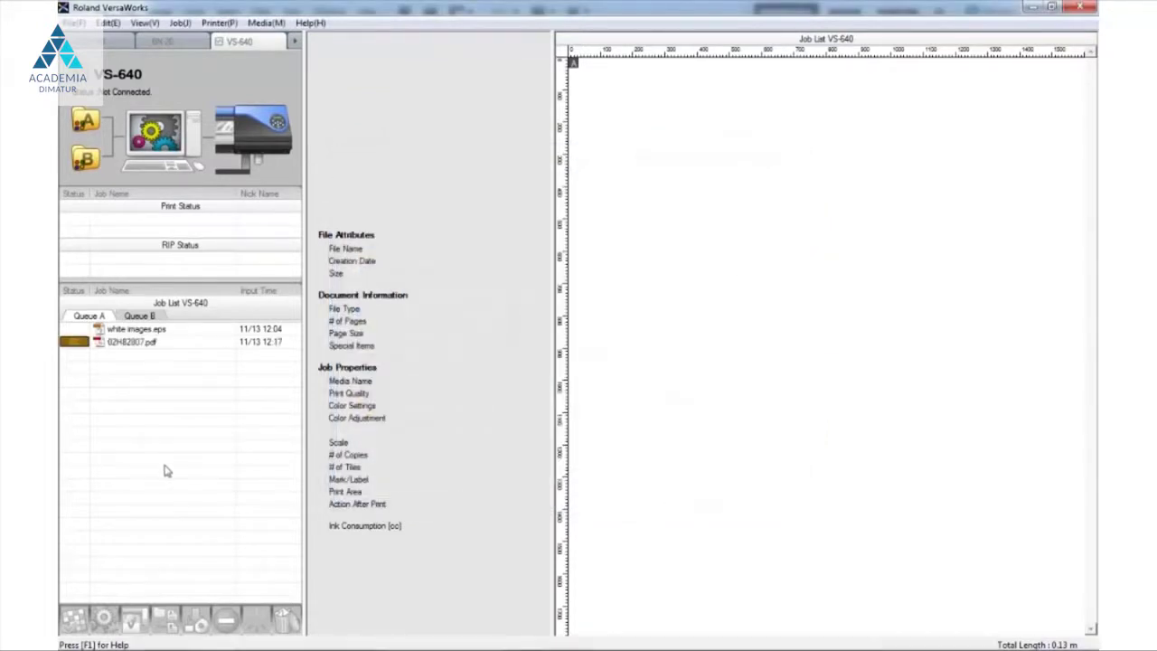
pyautogui.click(130, 344)
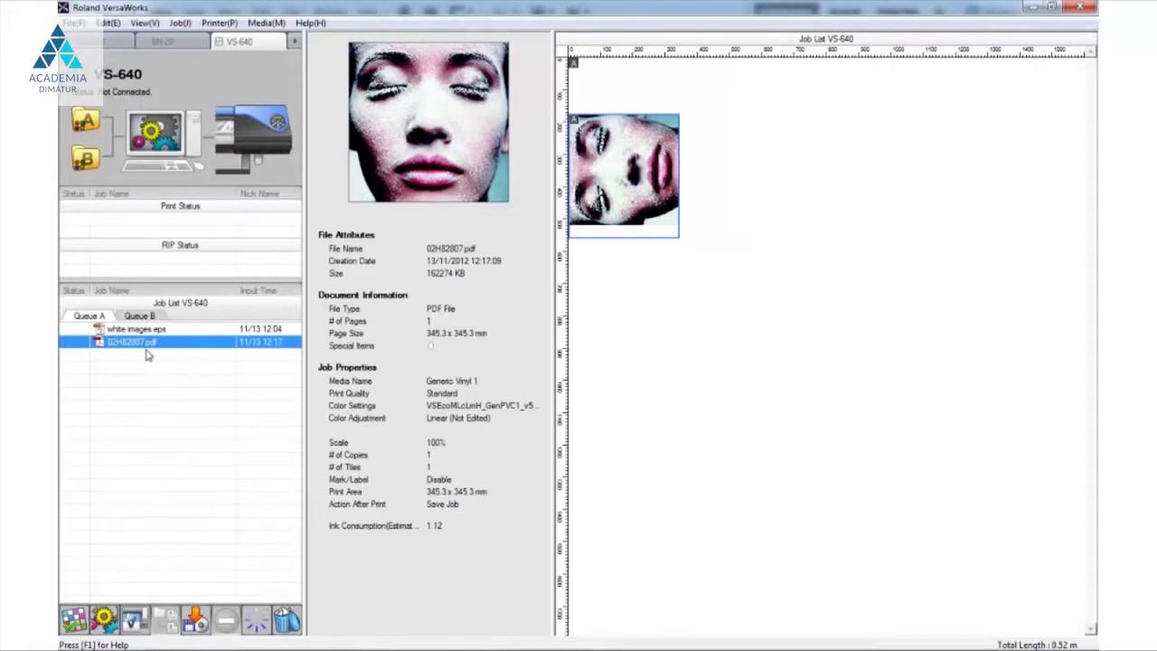
# Set the 02H82807.pdf job's scale to 400%
pyautogui.doubleClick(394, 155)
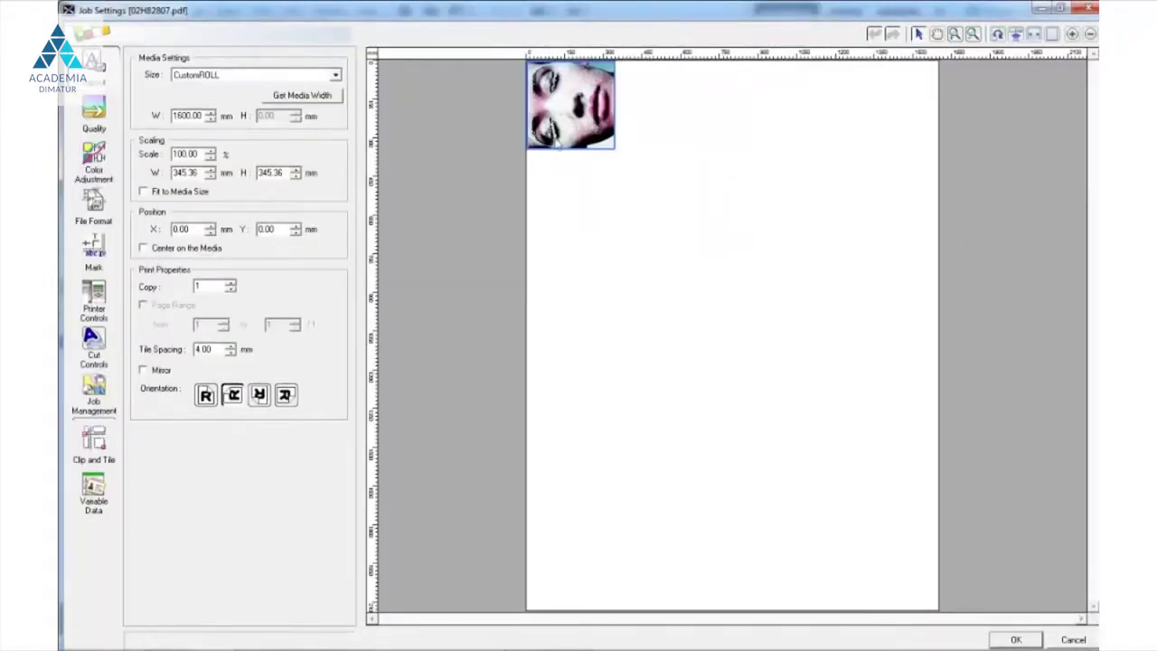
pyautogui.moveTo(199, 153); pyautogui.dragTo(141, 156)
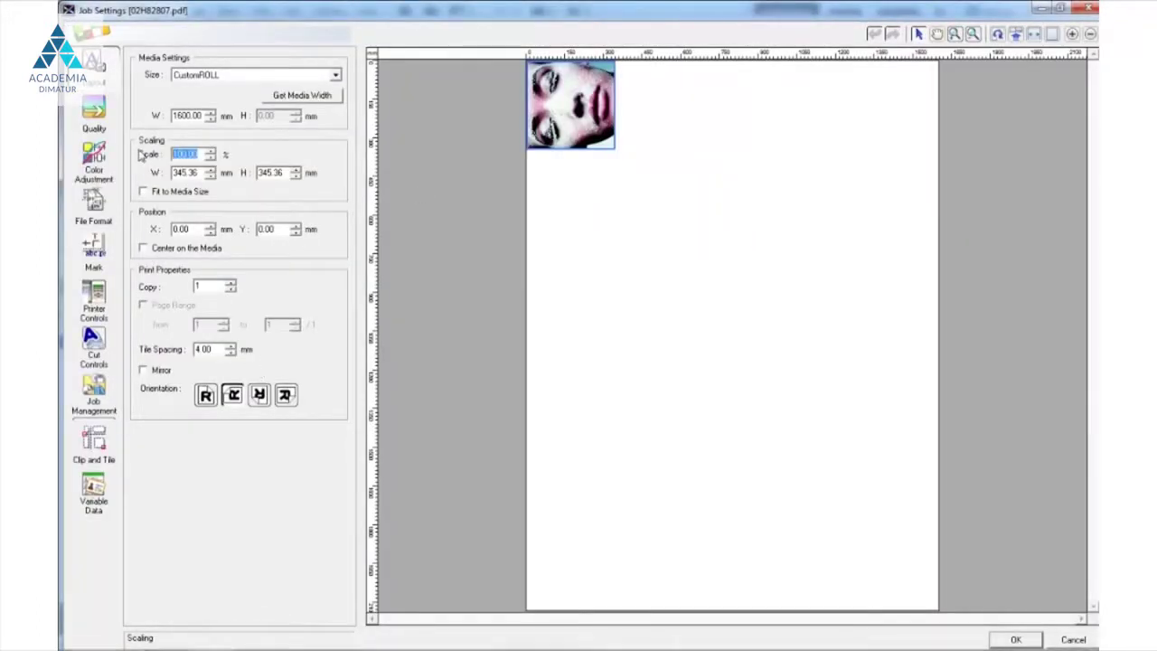
pyautogui.write('400')
pyautogui.press('Return')
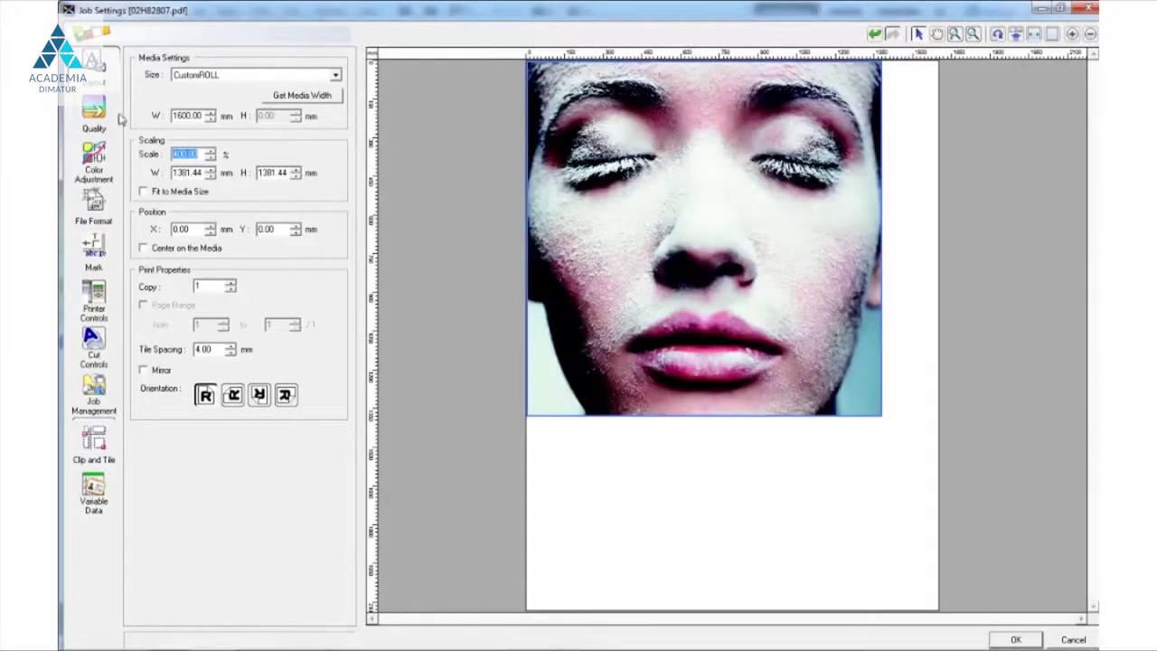
# Set media type to ESP-CL Clear PET Film and print mode to White
pyautogui.click(107, 107)
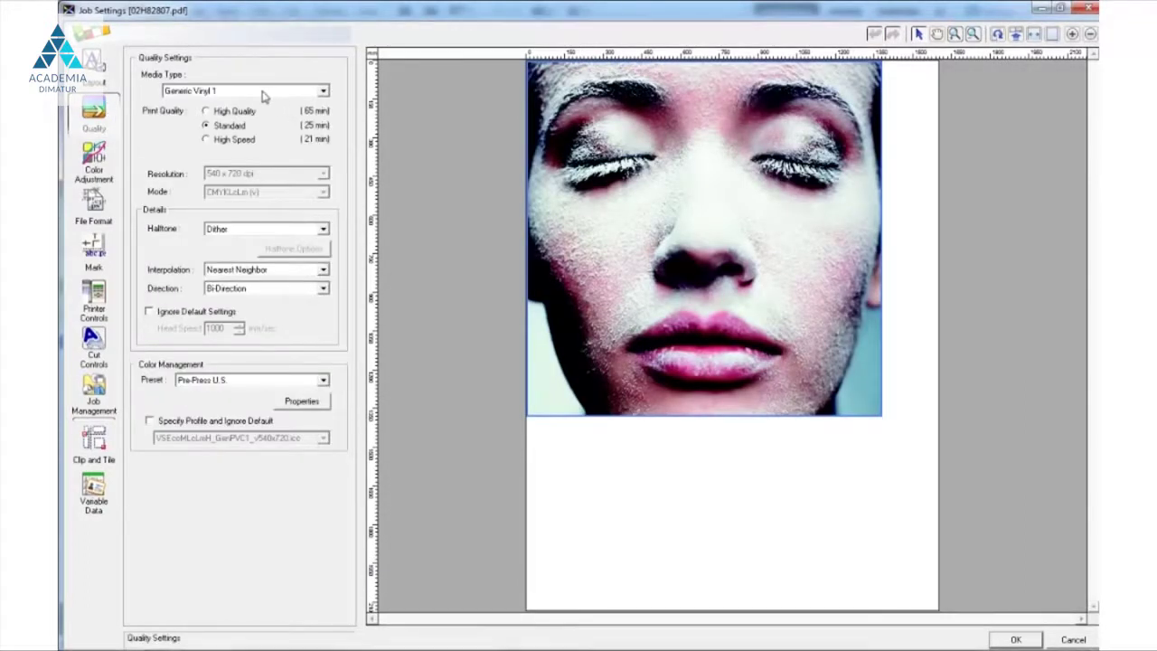
pyautogui.click(173, 93)
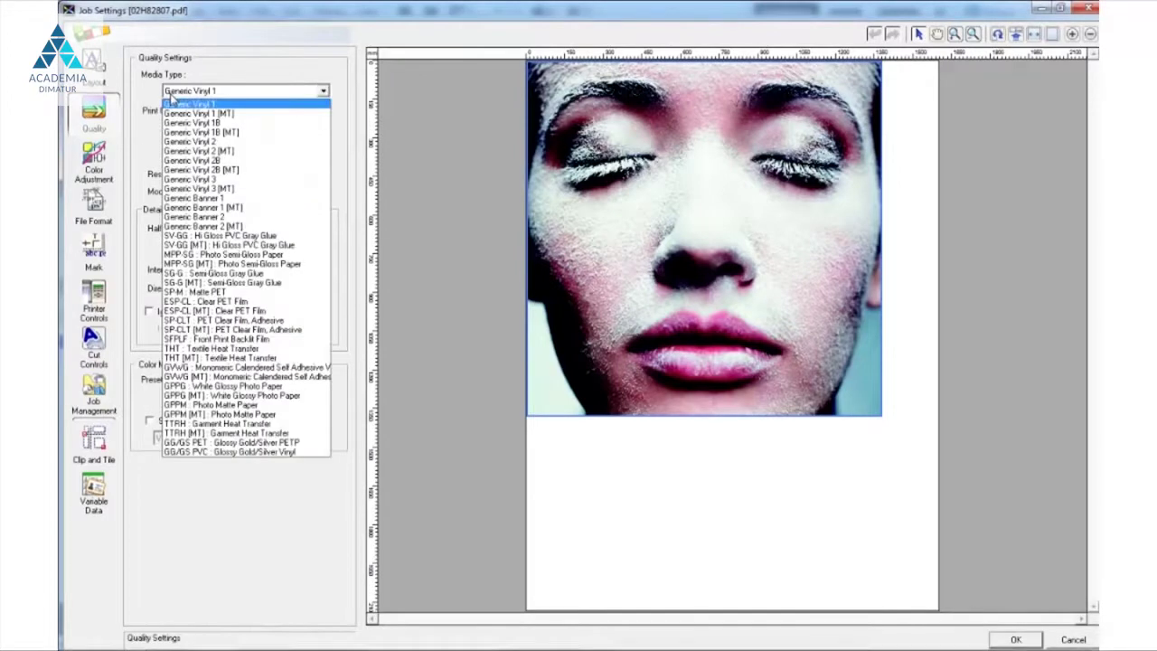
pyautogui.click(226, 302)
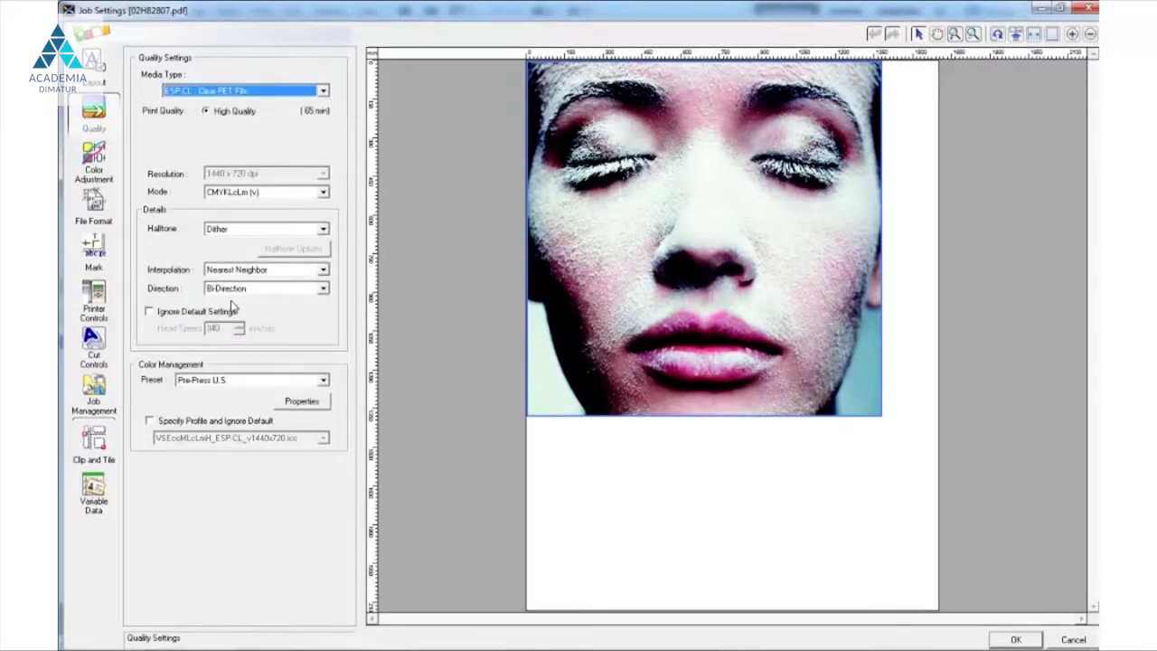
pyautogui.click(234, 193)
pyautogui.click(242, 239)
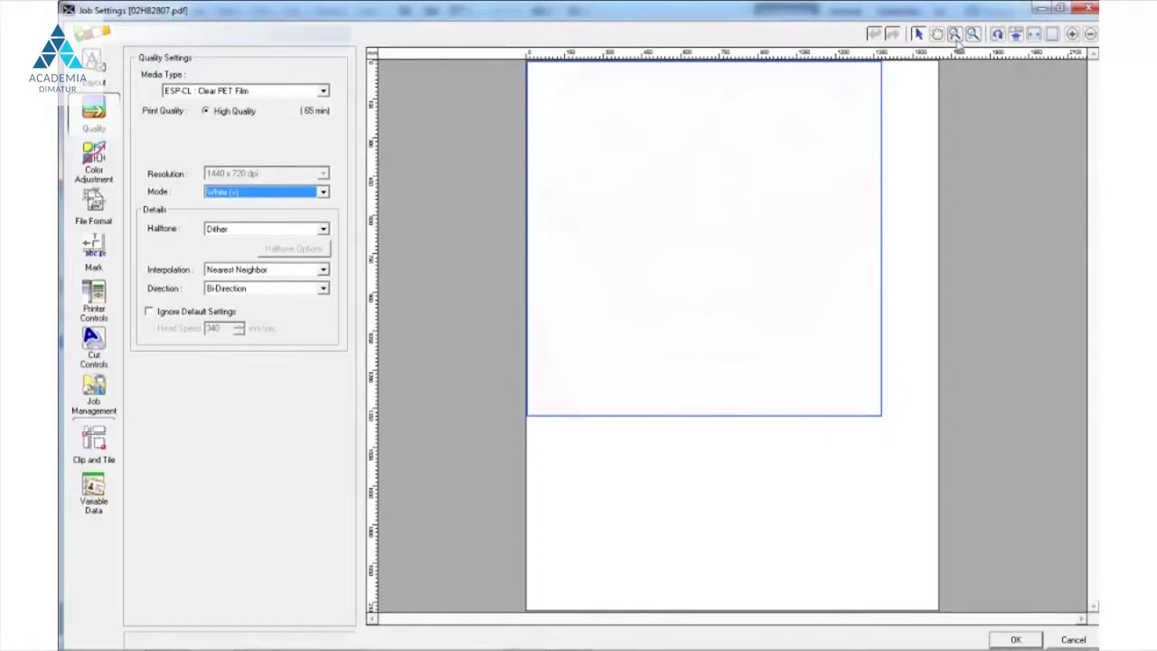
pyautogui.click(1041, 10)
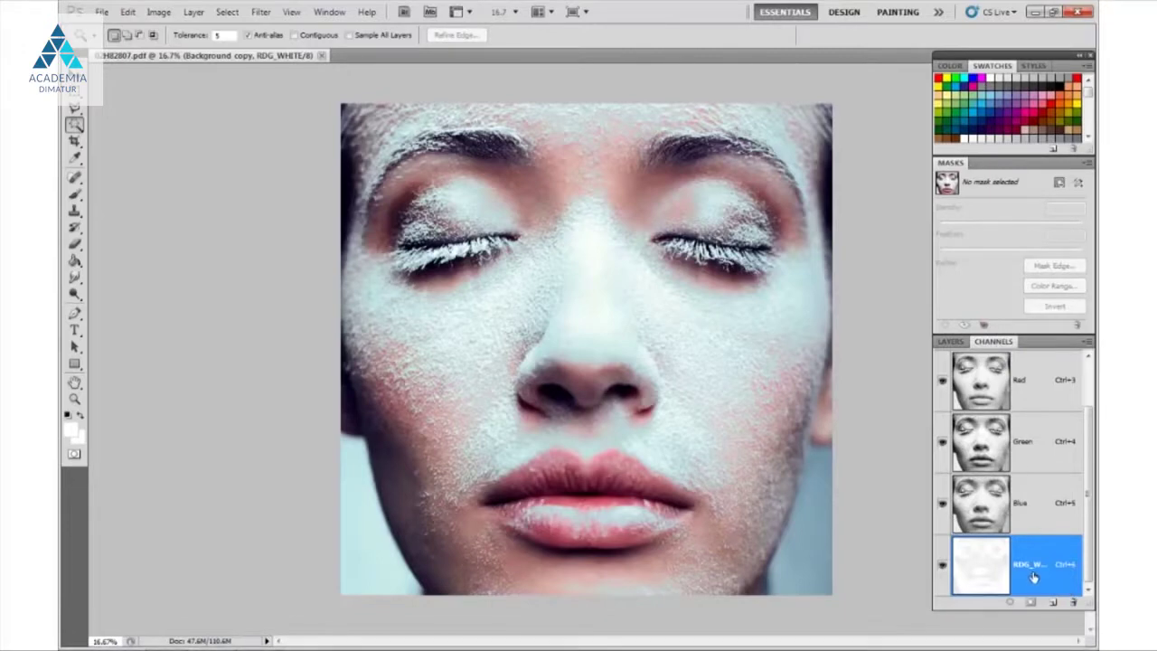
pyautogui.click(1087, 341)
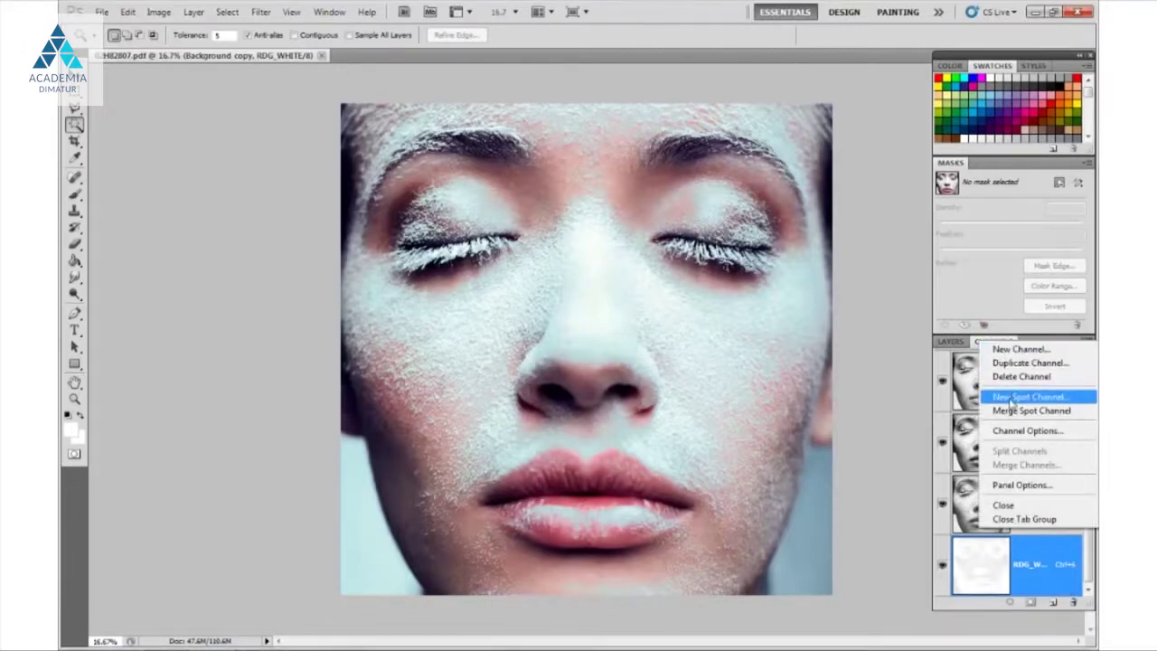
pyautogui.click(1023, 400)
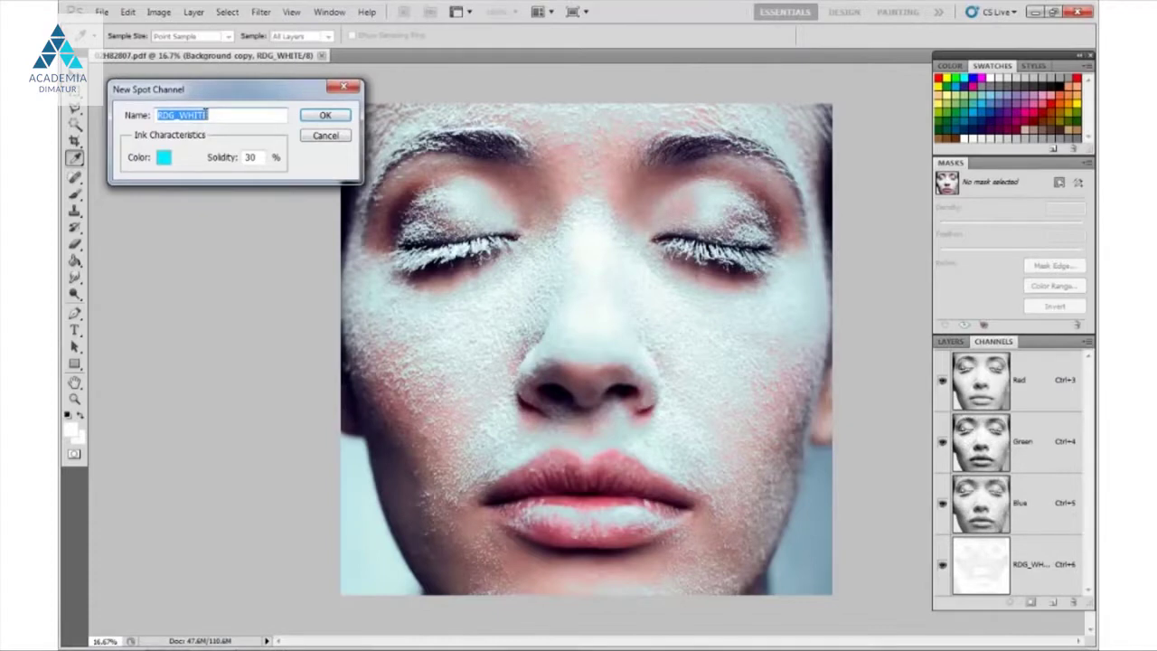
pyautogui.click(320, 119)
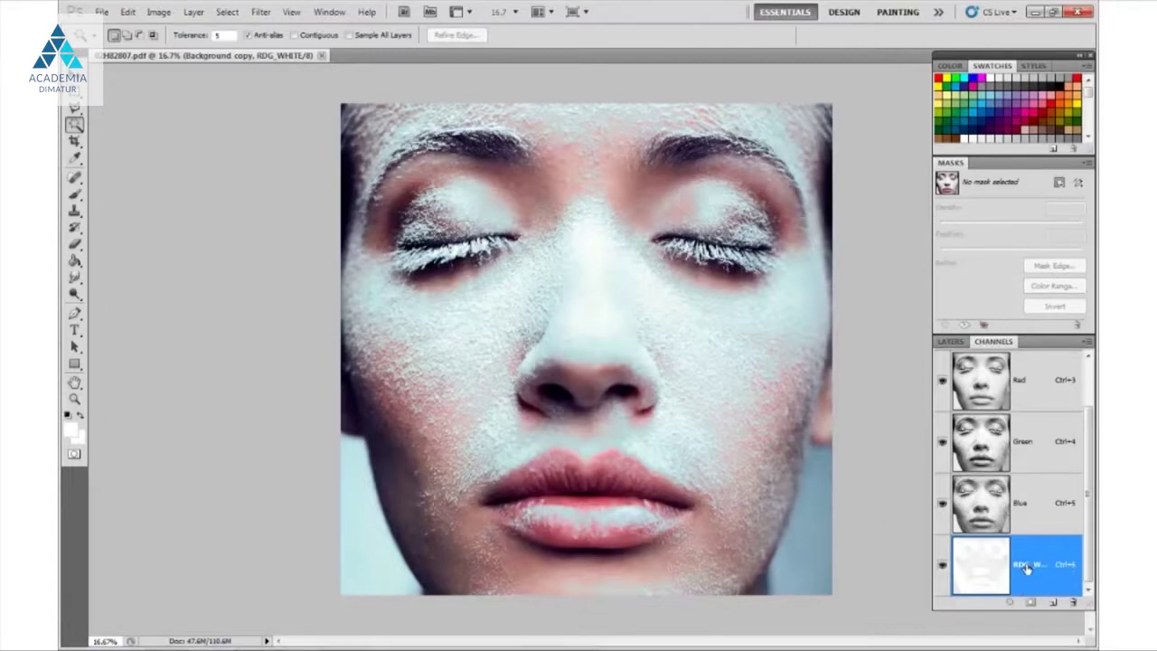
pyautogui.click(102, 12)
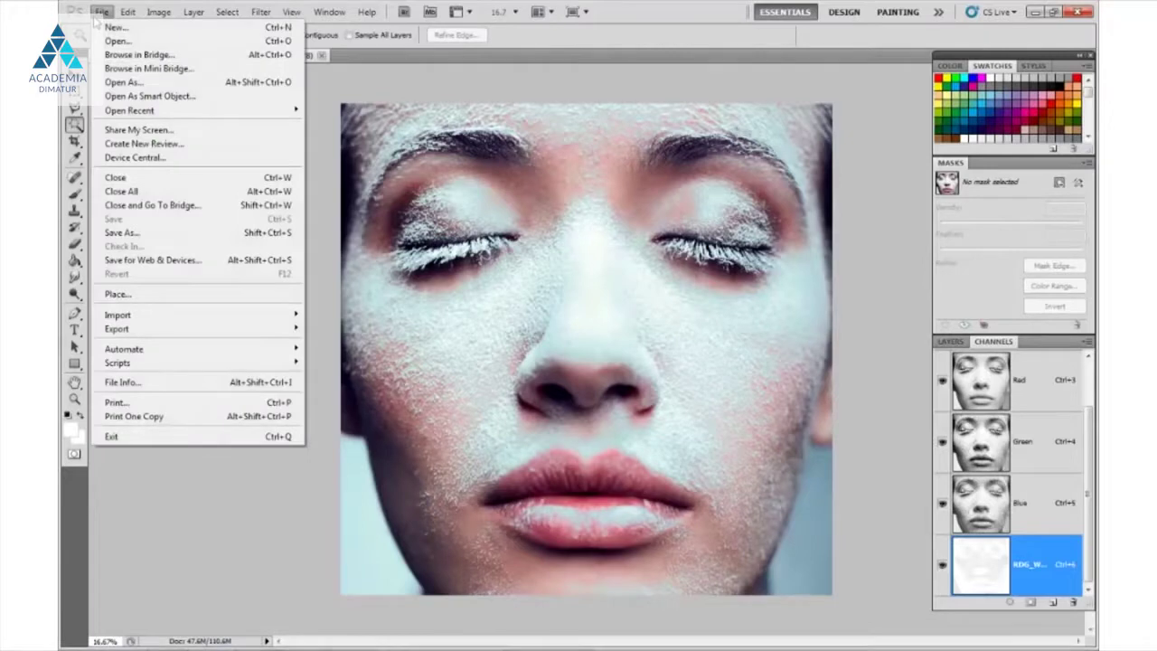
pyautogui.click(168, 234)
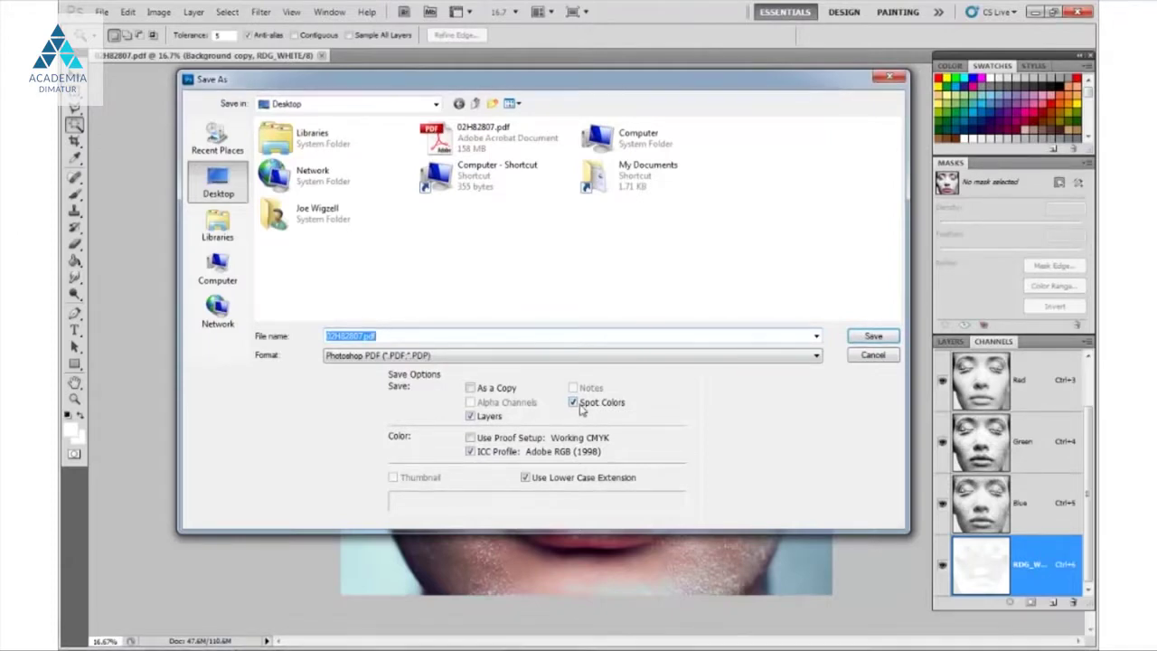
pyautogui.click(873, 356)
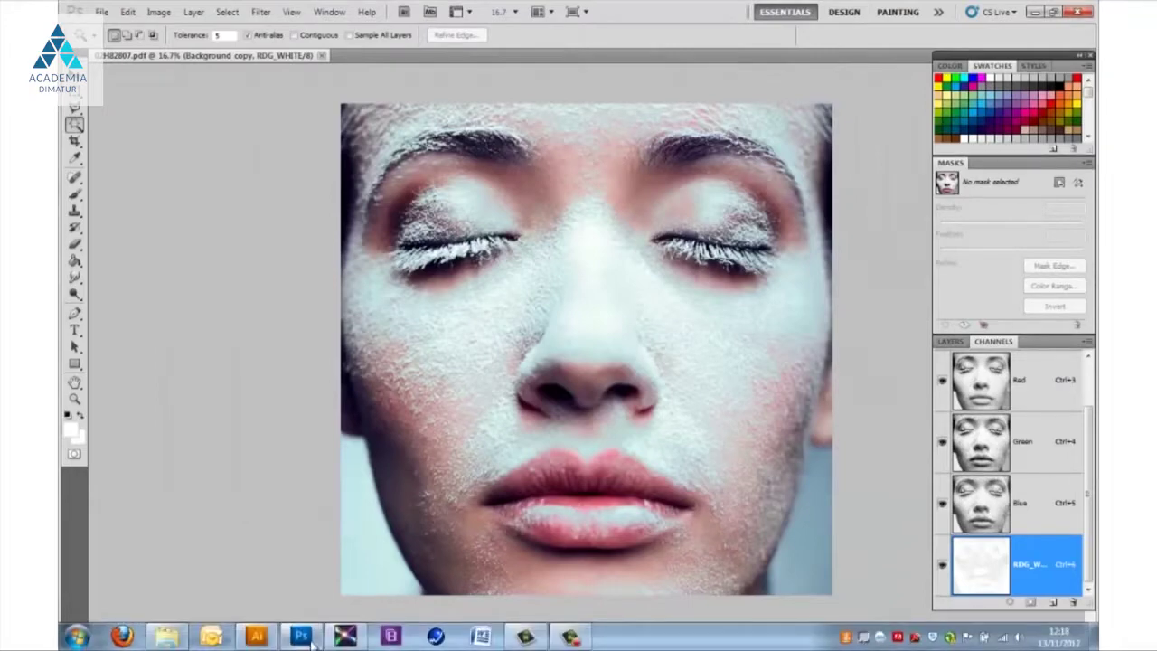
pyautogui.moveTo(345, 638)
pyautogui.click(366, 638)
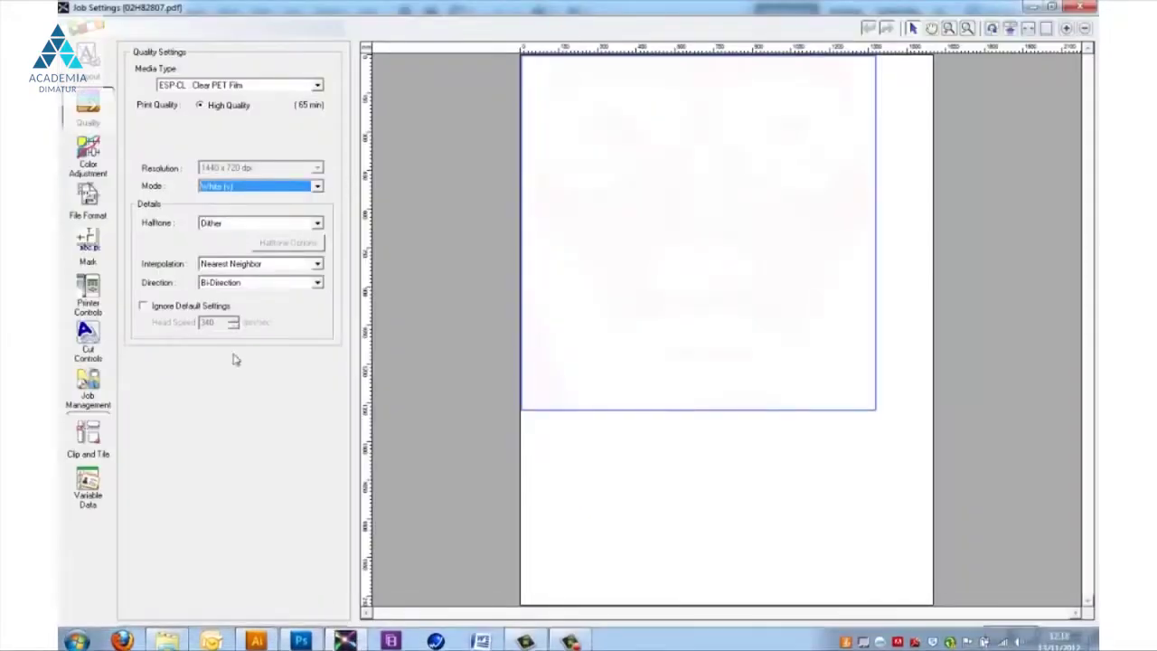
# Close the 02H82807.pdf Job Settings window to reveal the Queue A job list
pyautogui.click(1080, 7)
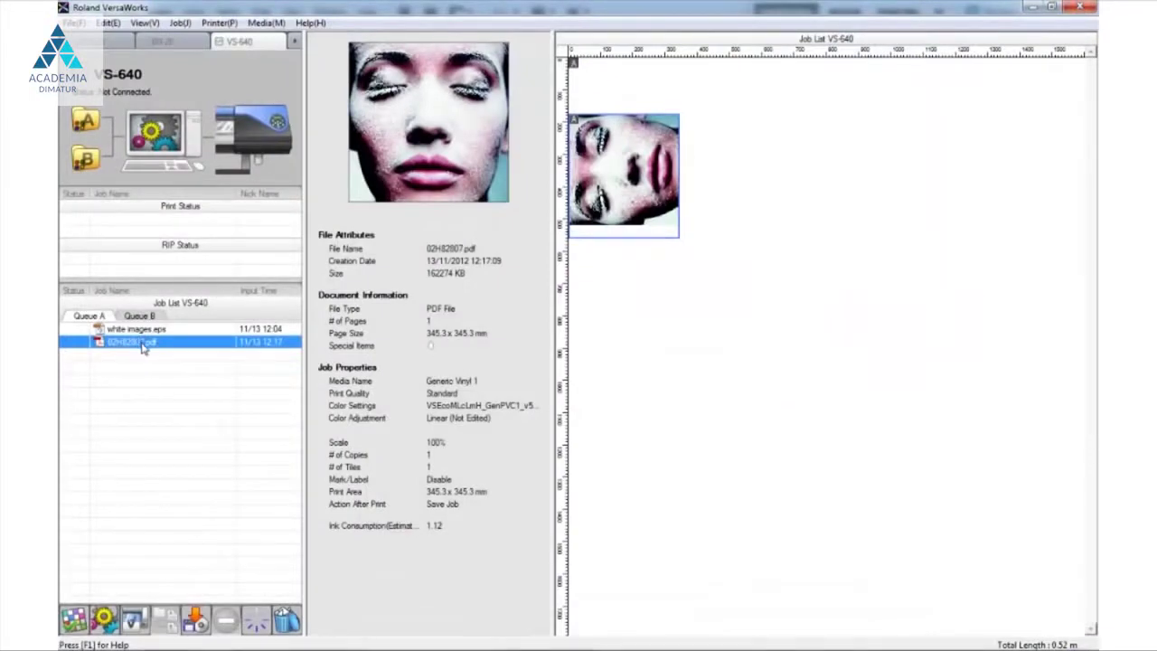